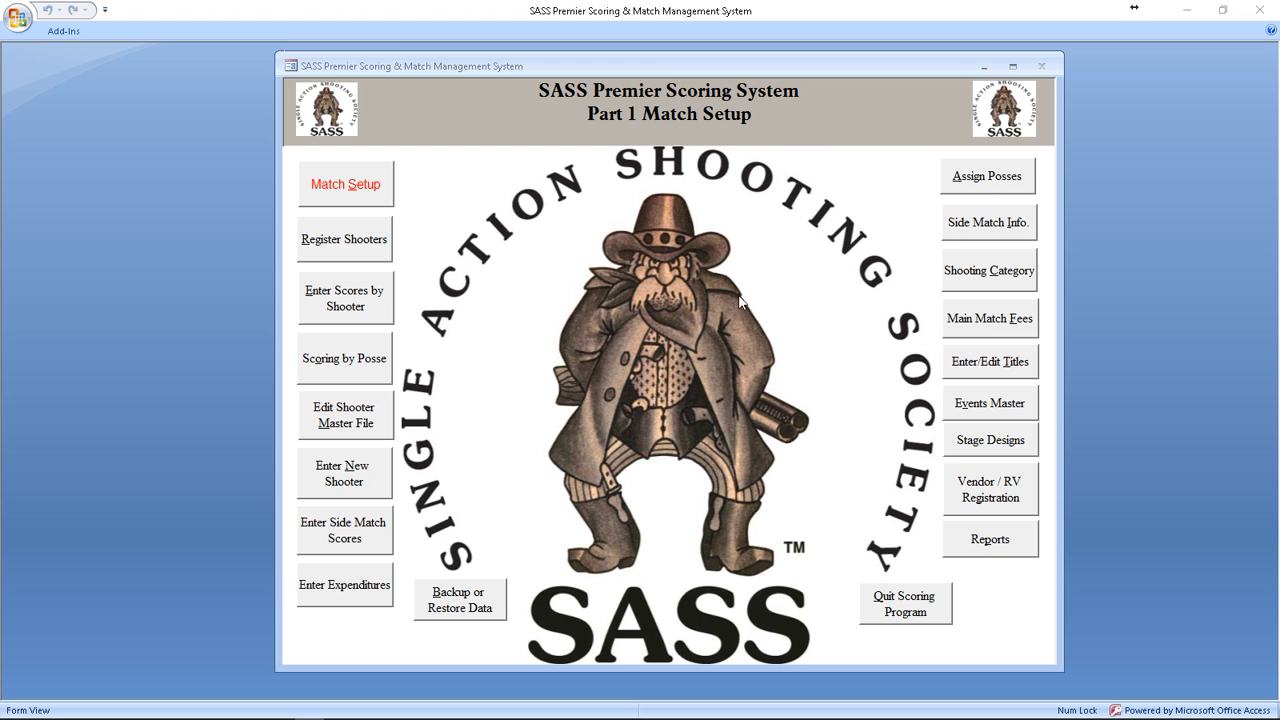
Step: Add a main match entry fee described as "Comped (Match Director)" with a $0.00 fee and close the fee list
left_click(987, 318)
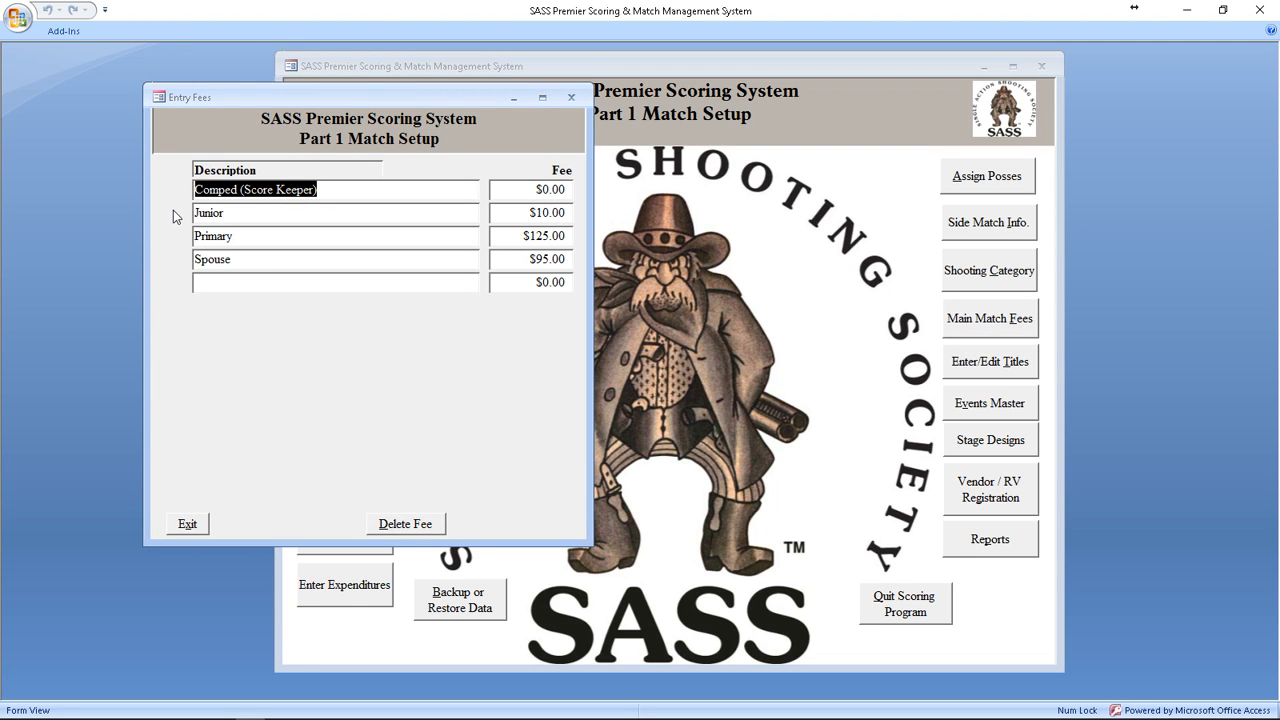
left_click(276, 211)
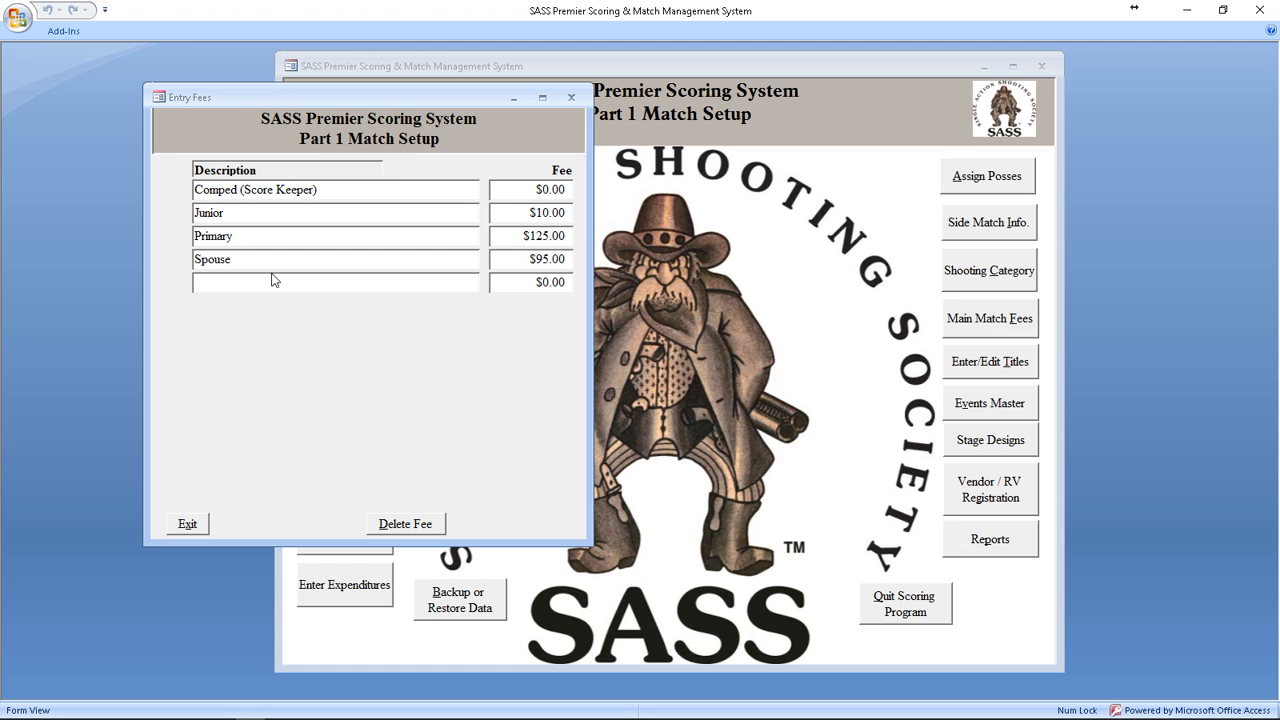
type("Comped")
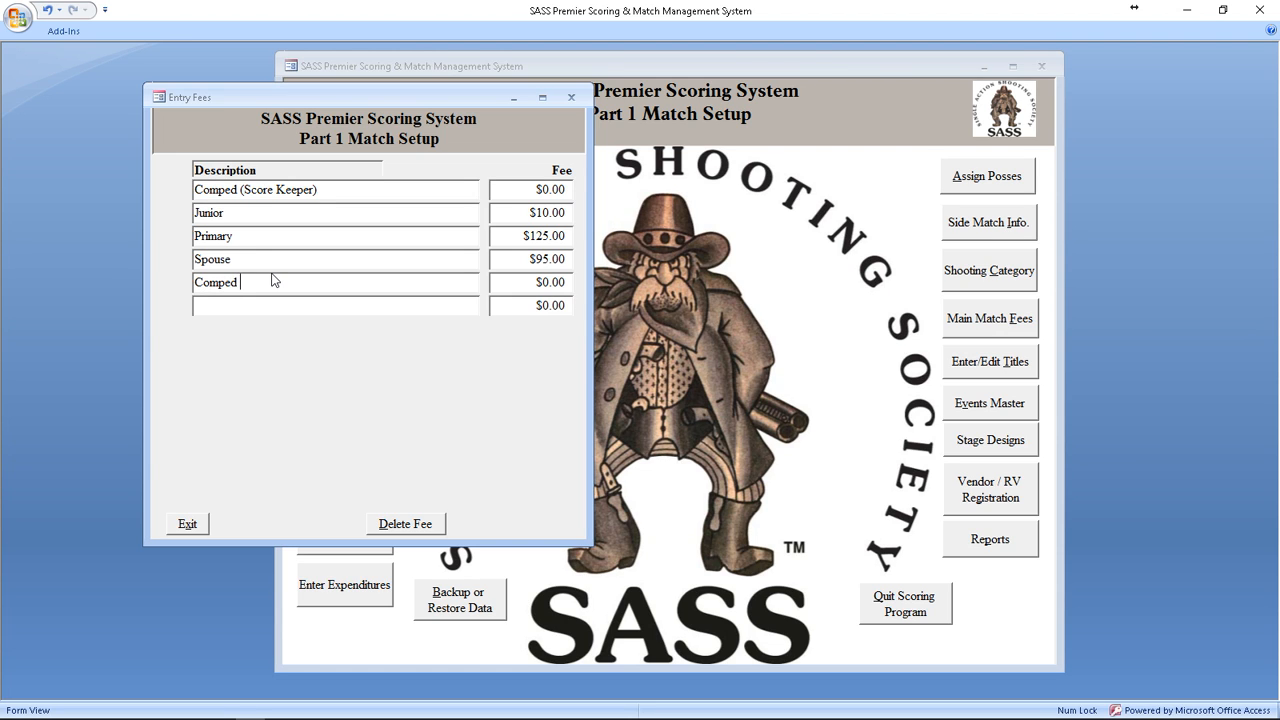
type(" (Match Director)")
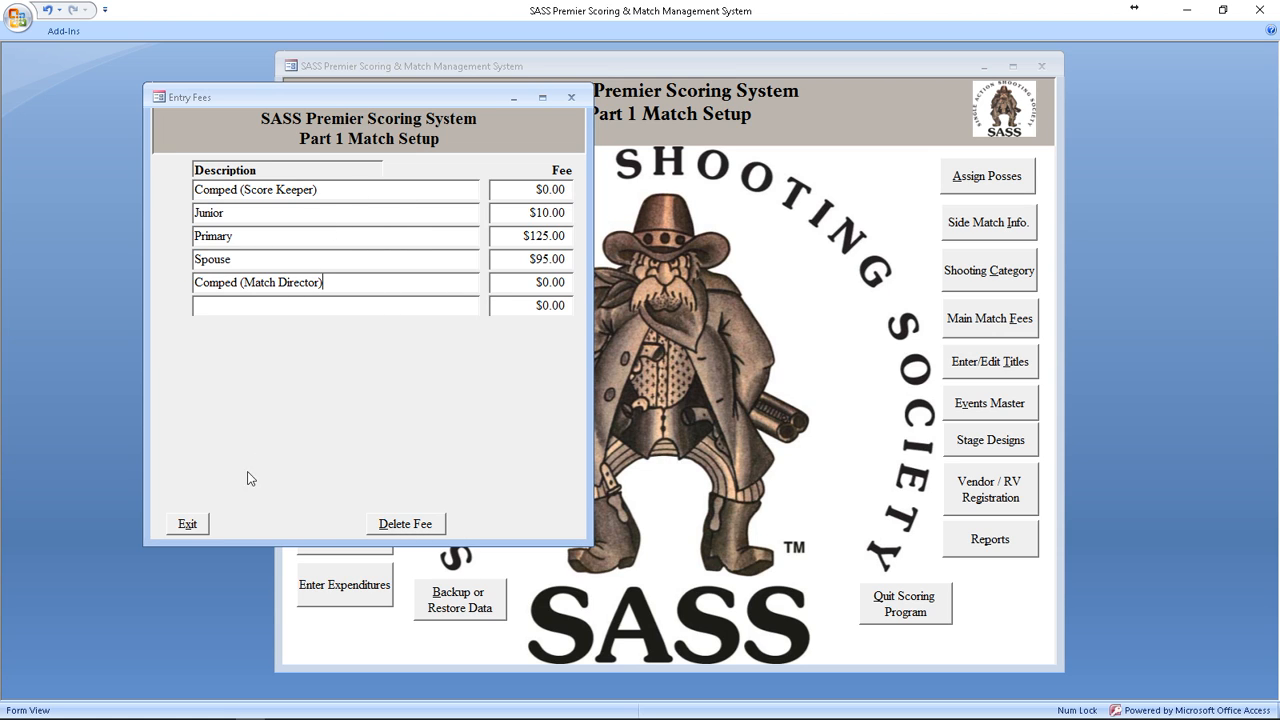
left_click(187, 528)
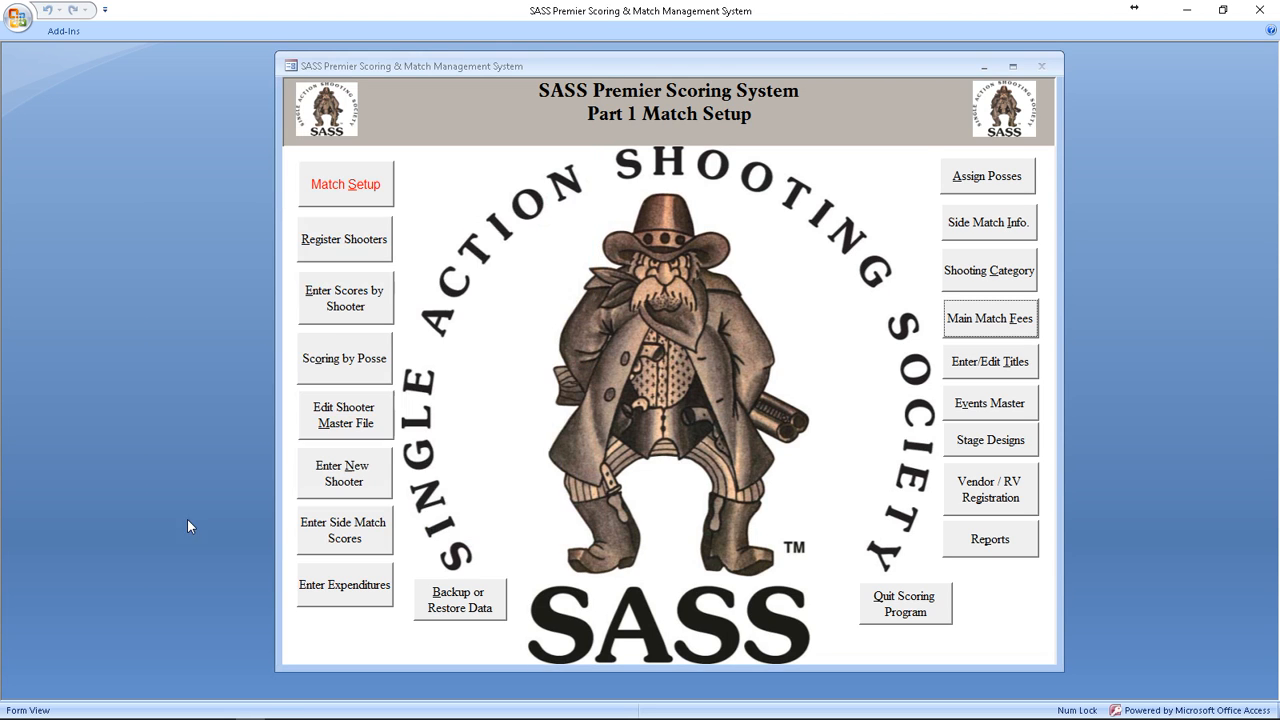
Step: Open the shooting category setup and review the list of category codes and descriptions
left_click(987, 272)
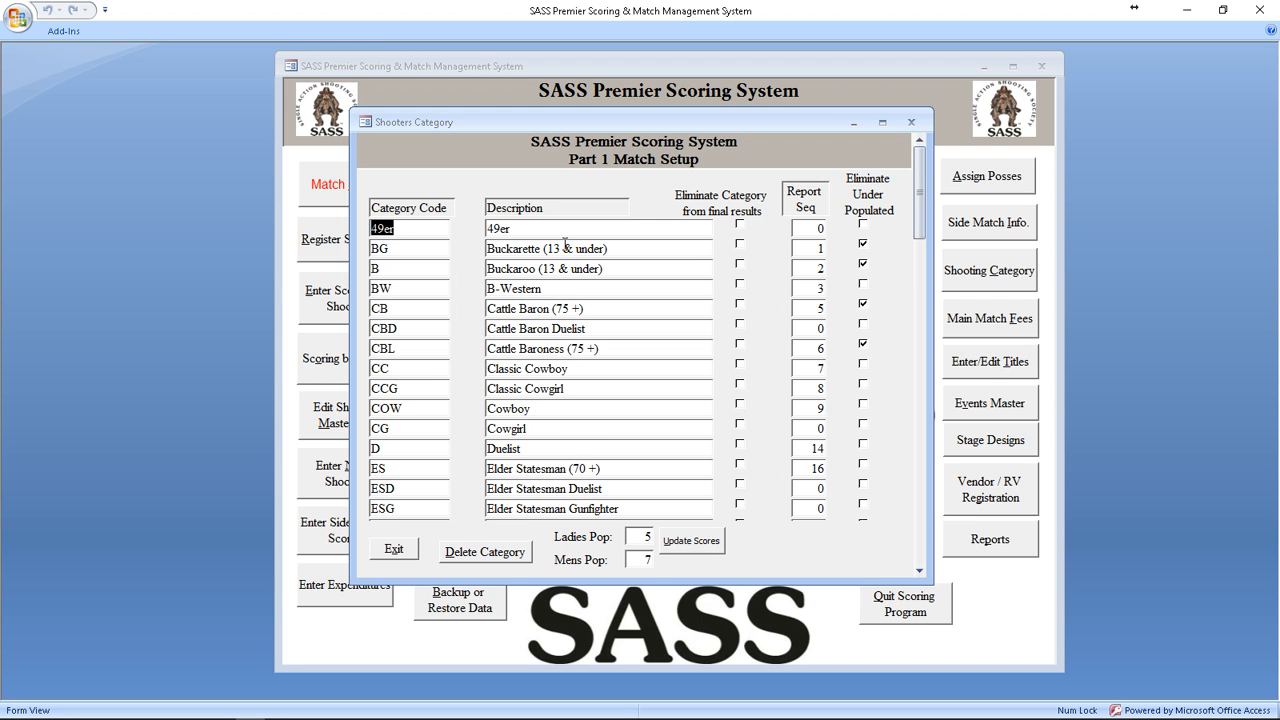
scroll(565, 246, "down", 3)
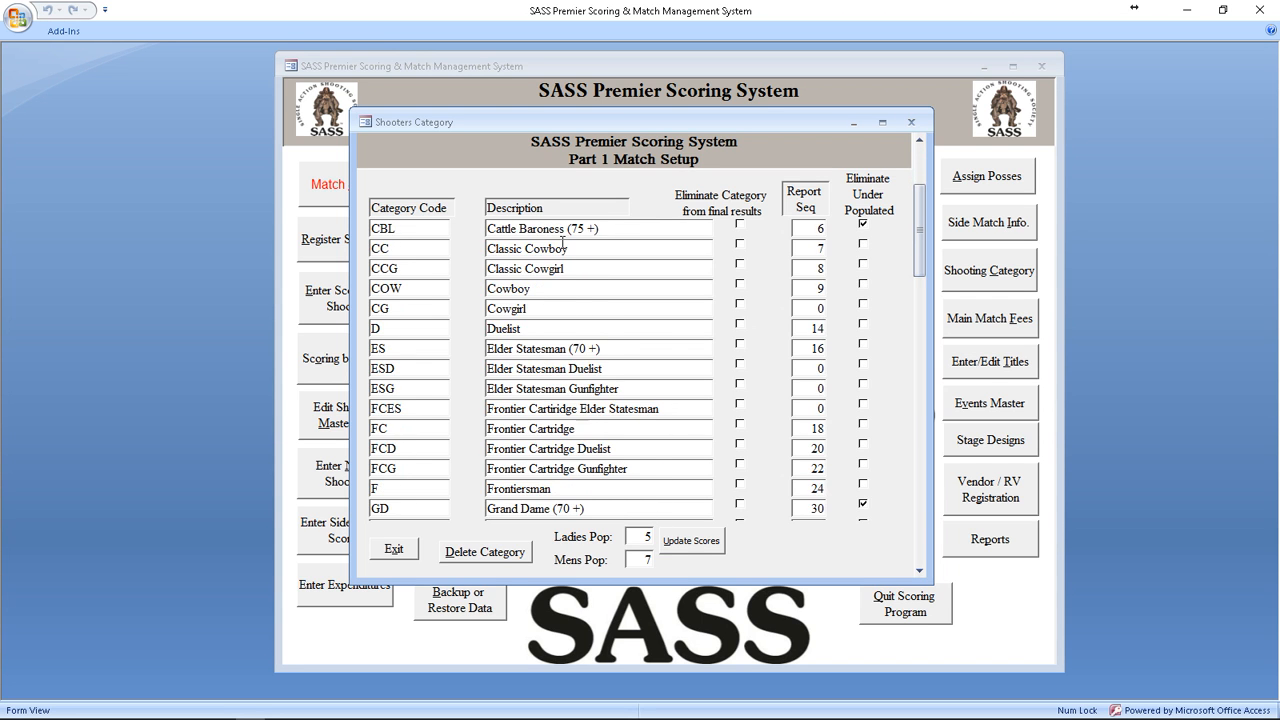
scroll(561, 247, "down", 5)
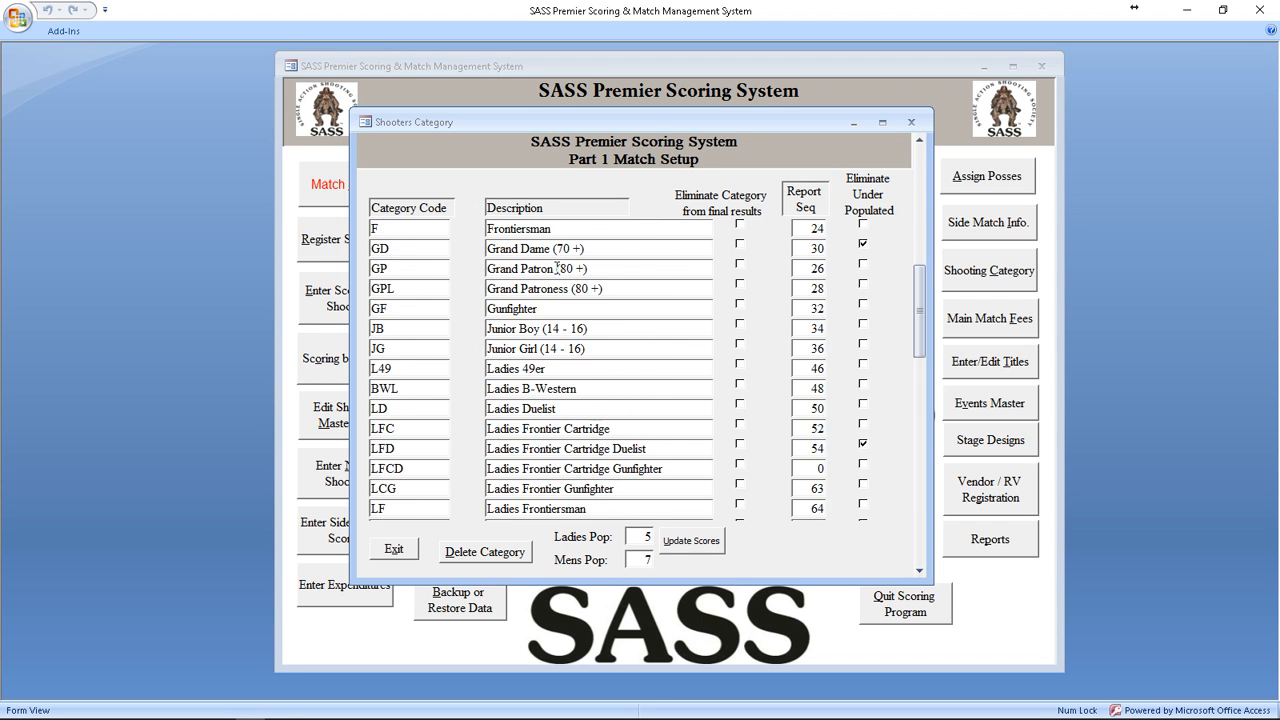
scroll(556, 268, "down", 5)
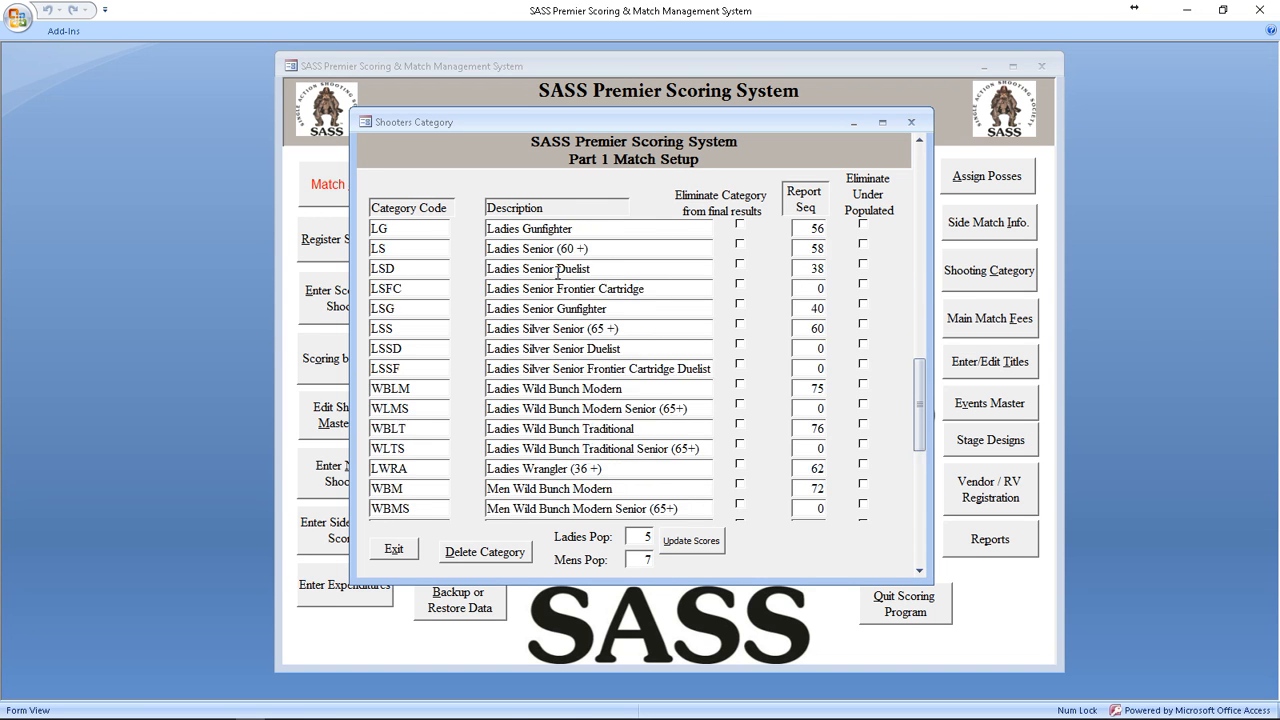
scroll(558, 282, "down", 5)
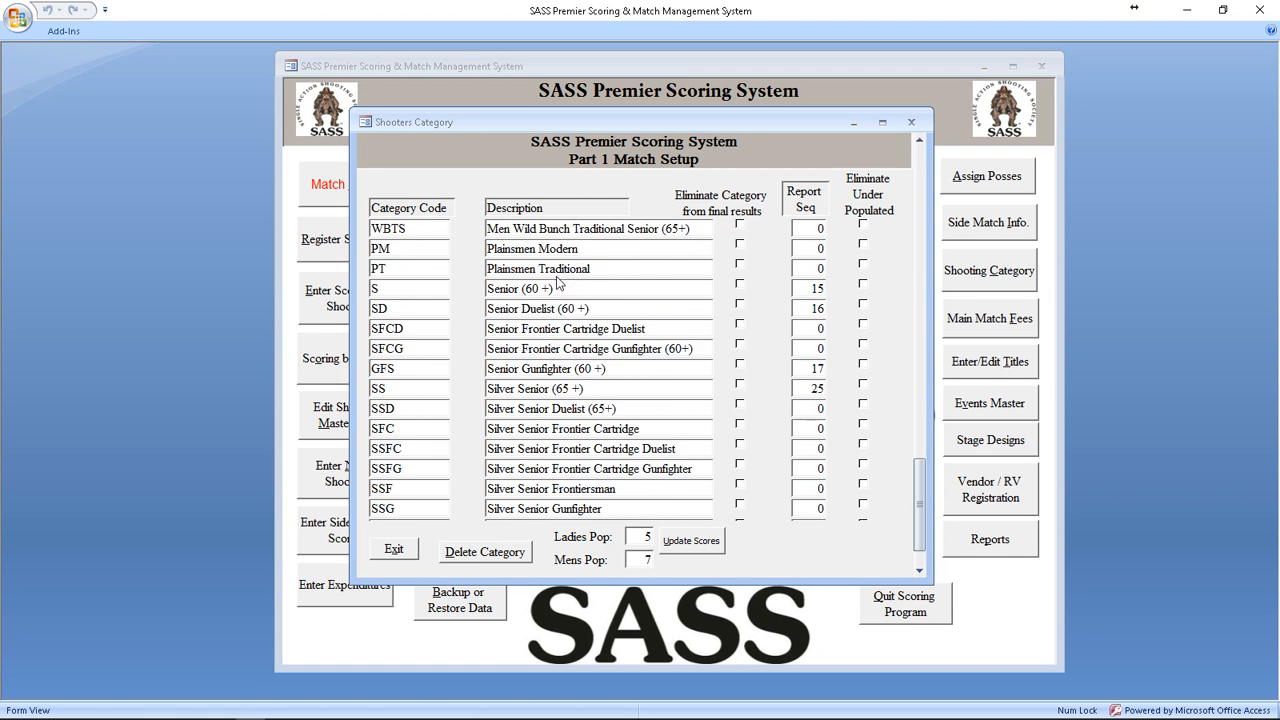
scroll(558, 282, "down", 2)
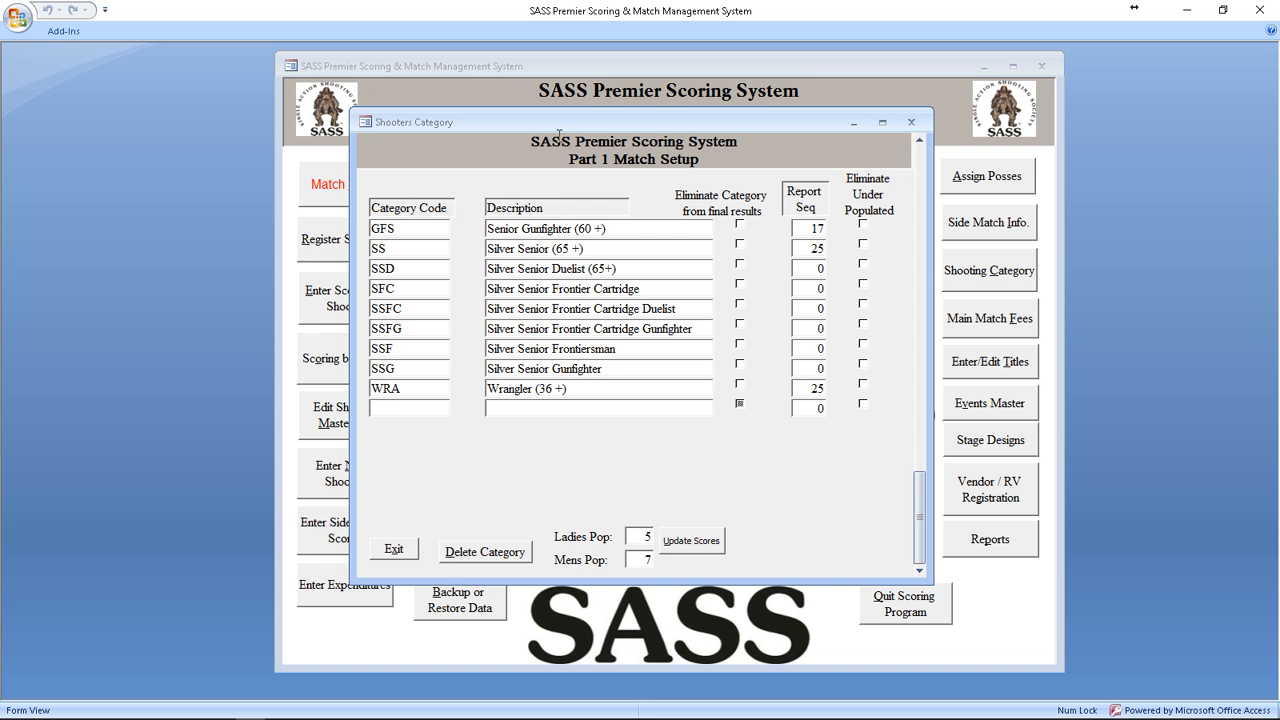
scroll(548, 305, "up", 5)
scroll(548, 305, "up", 9)
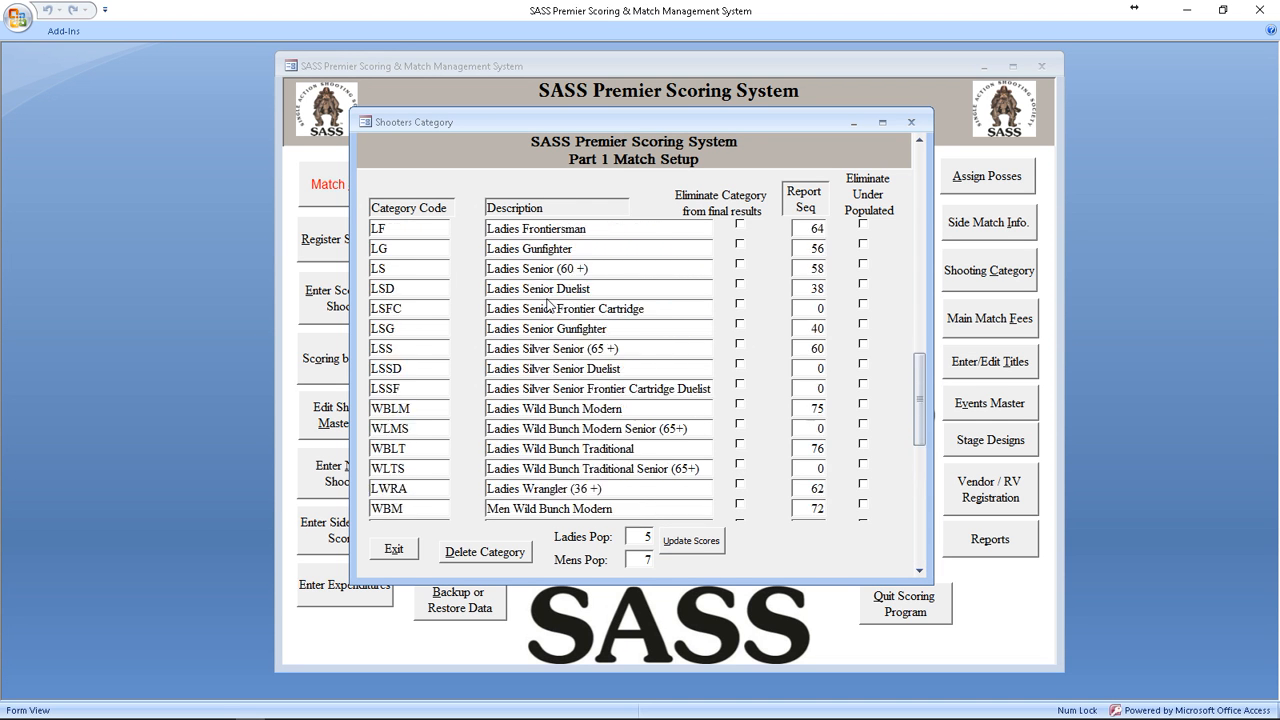
scroll(548, 305, "up", 4)
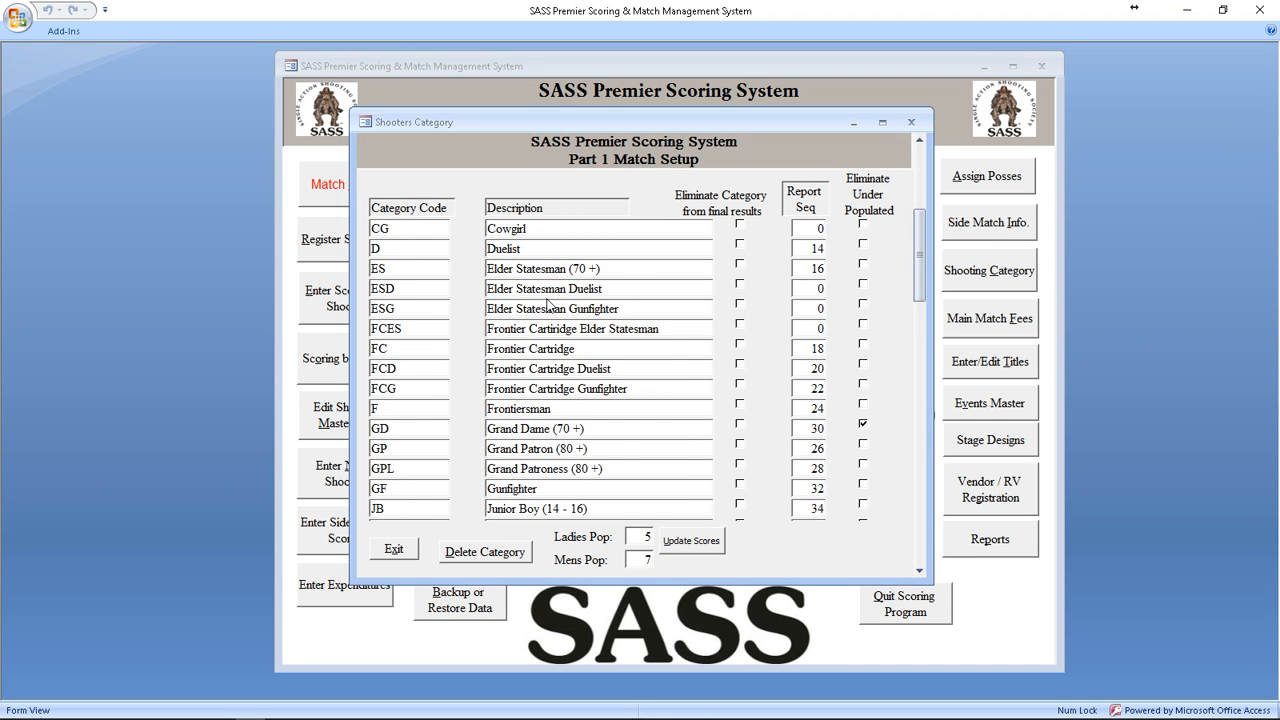
scroll(546, 311, "down", 2)
scroll(546, 311, "down", 4)
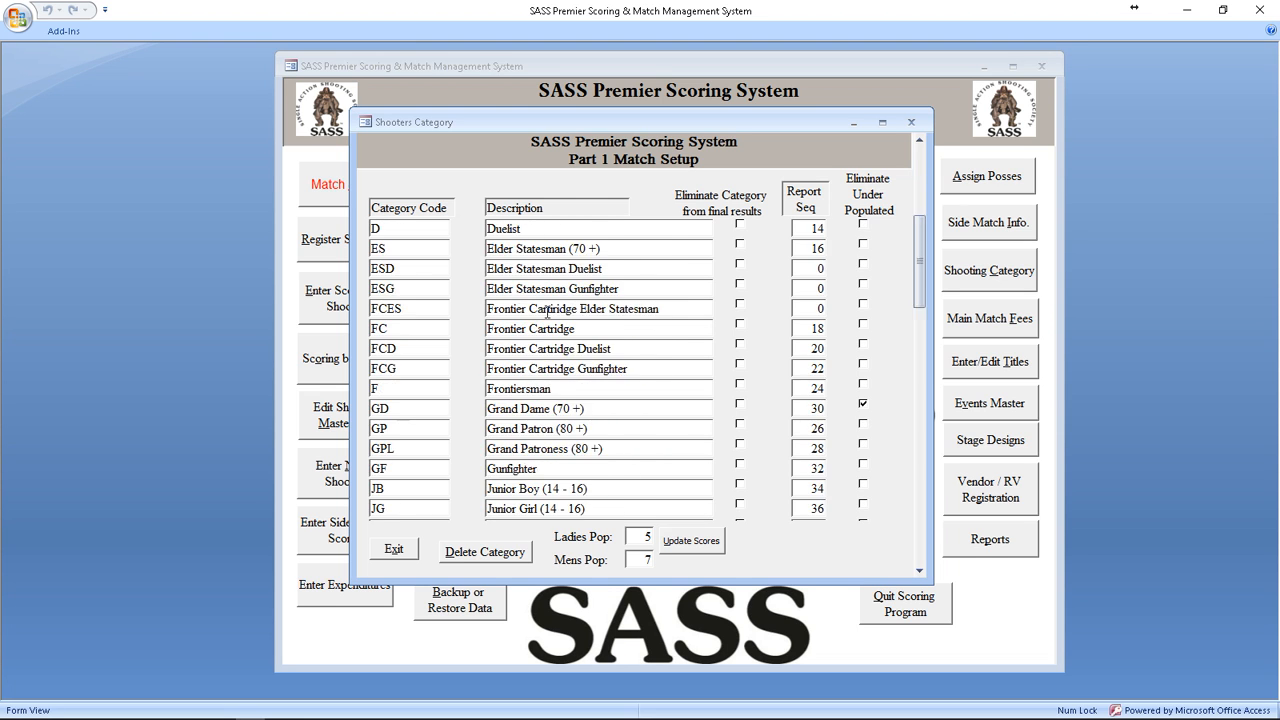
scroll(548, 322, "down", 3)
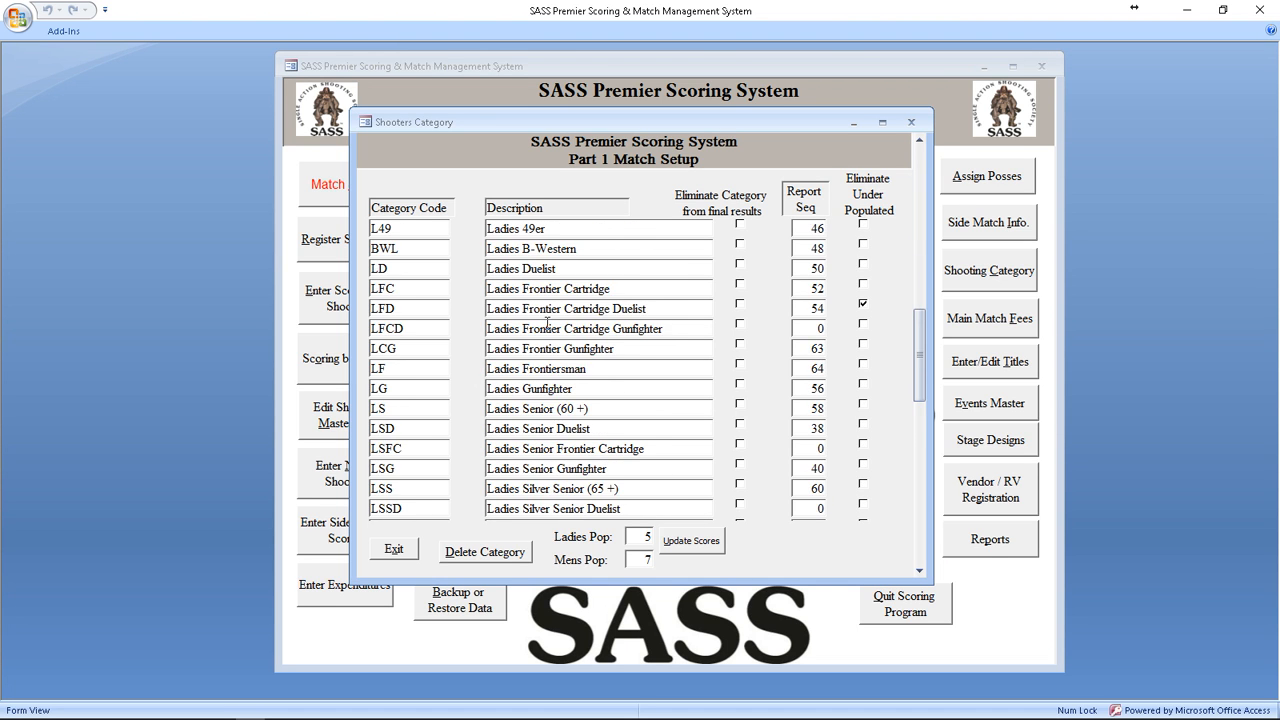
scroll(548, 326, "down", 3)
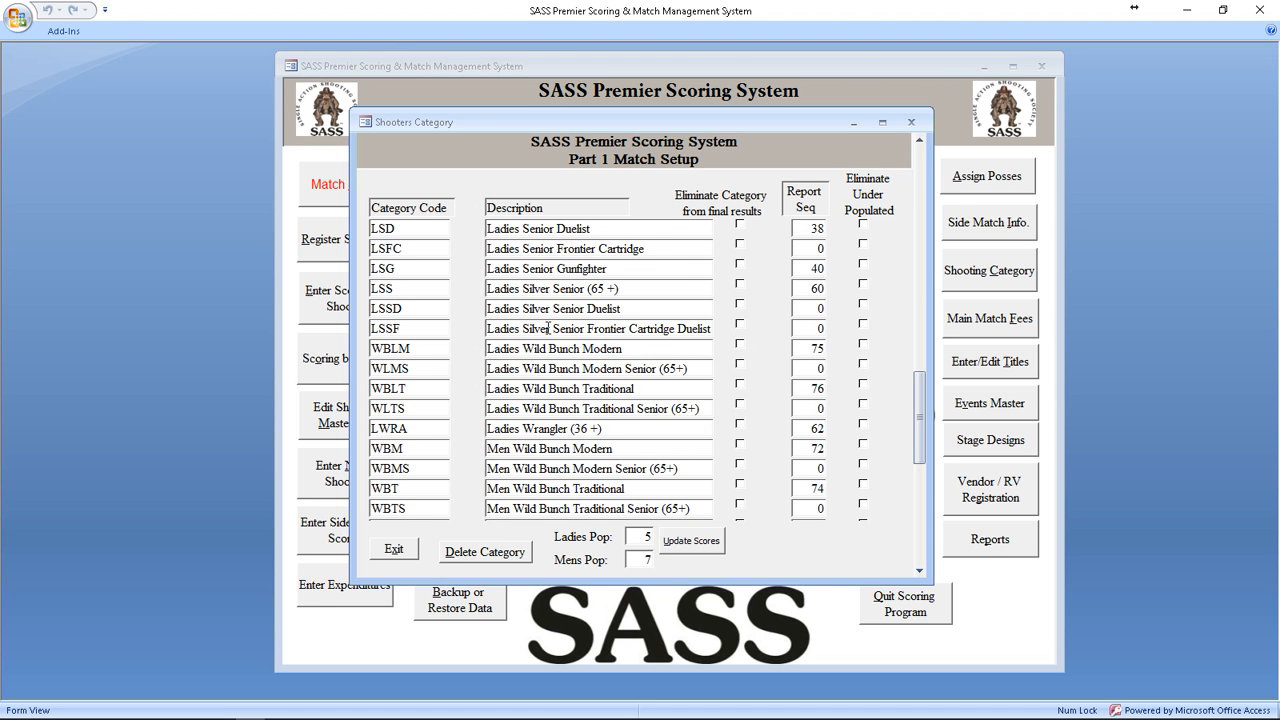
scroll(548, 329, "down", 2)
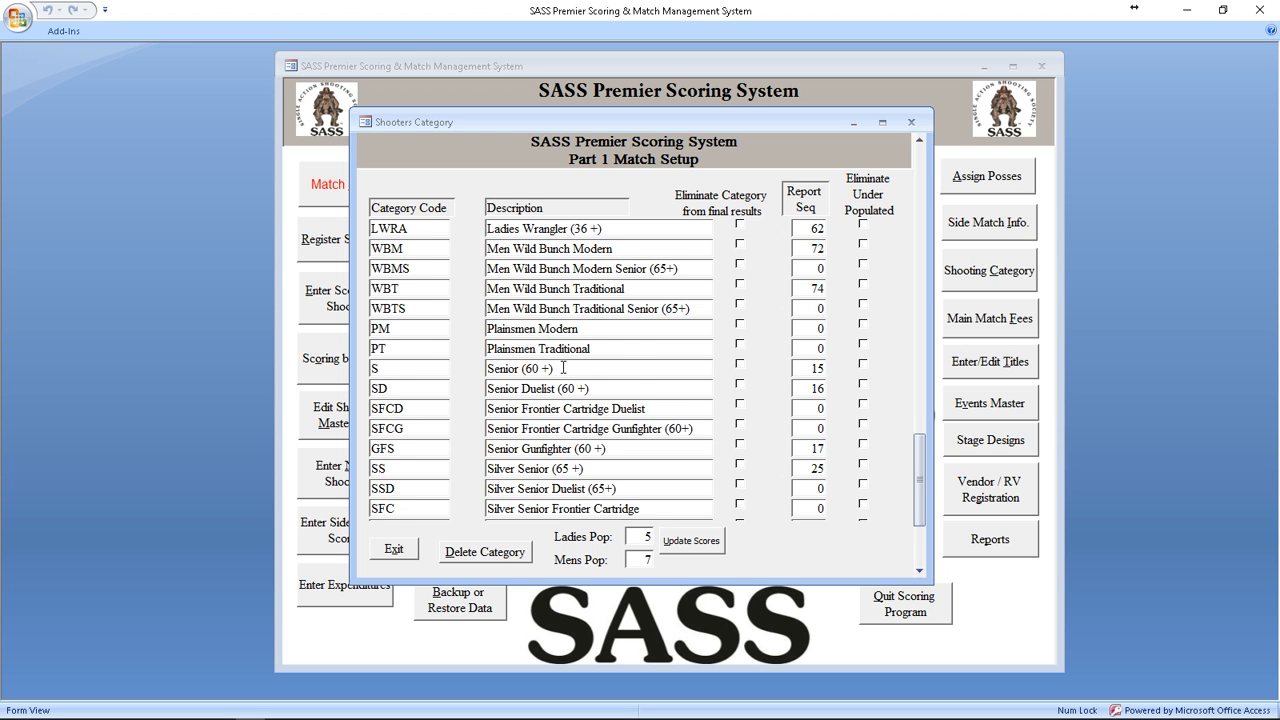
Step: Add shooting category XYZ with the description "Youth Under 12" and mark it for elimination from final results
scroll(563, 368, "down", 4)
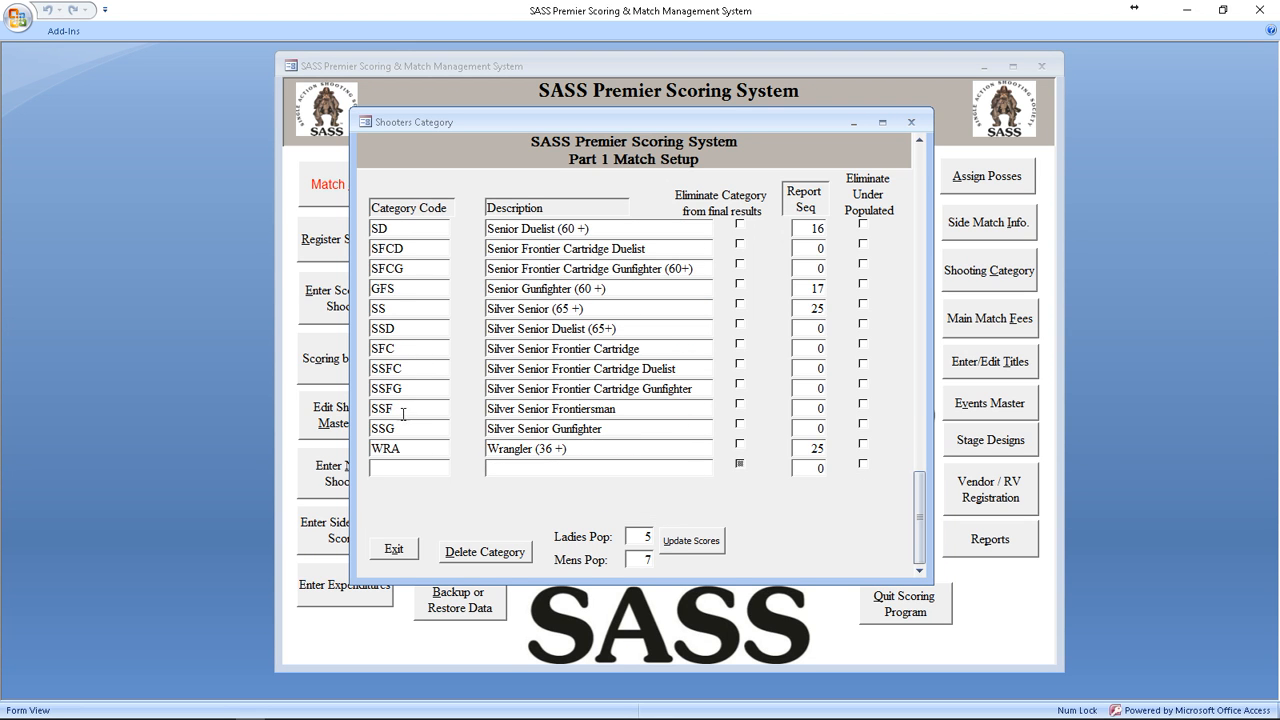
left_click(414, 469)
type("XY")
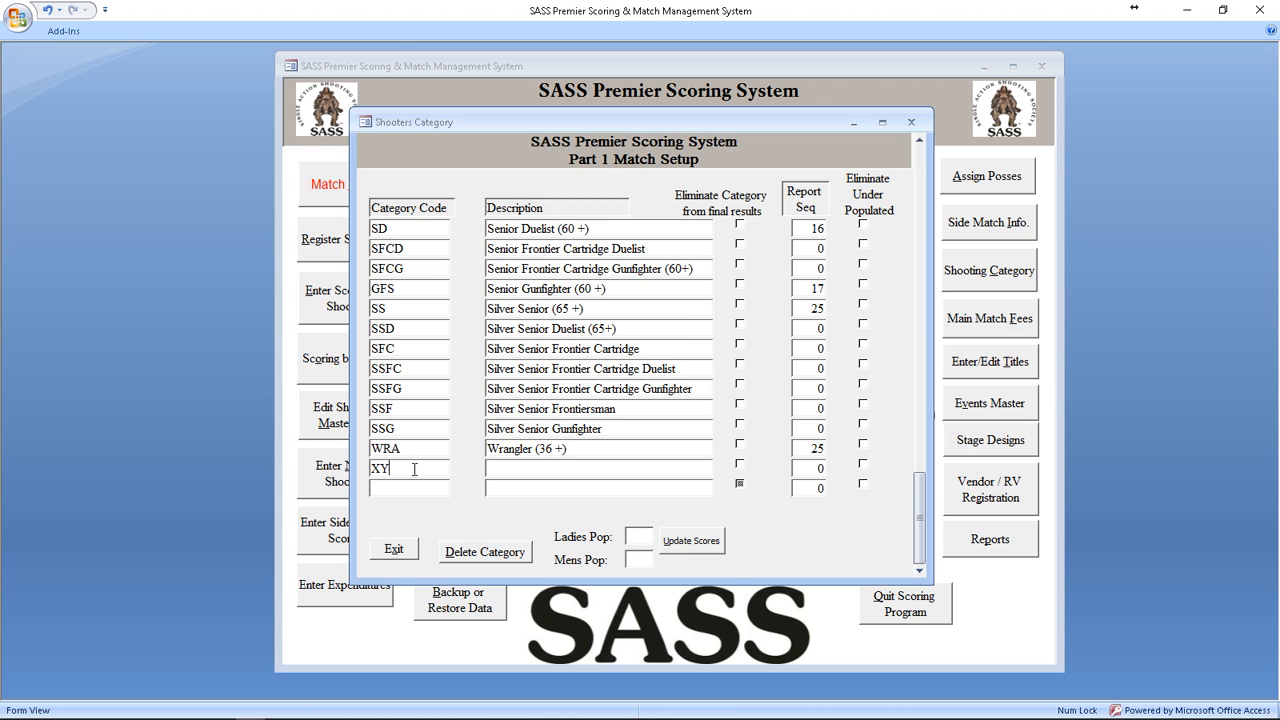
type("Z")
key("Tab")
type("Youth Under 12")
left_click(741, 466)
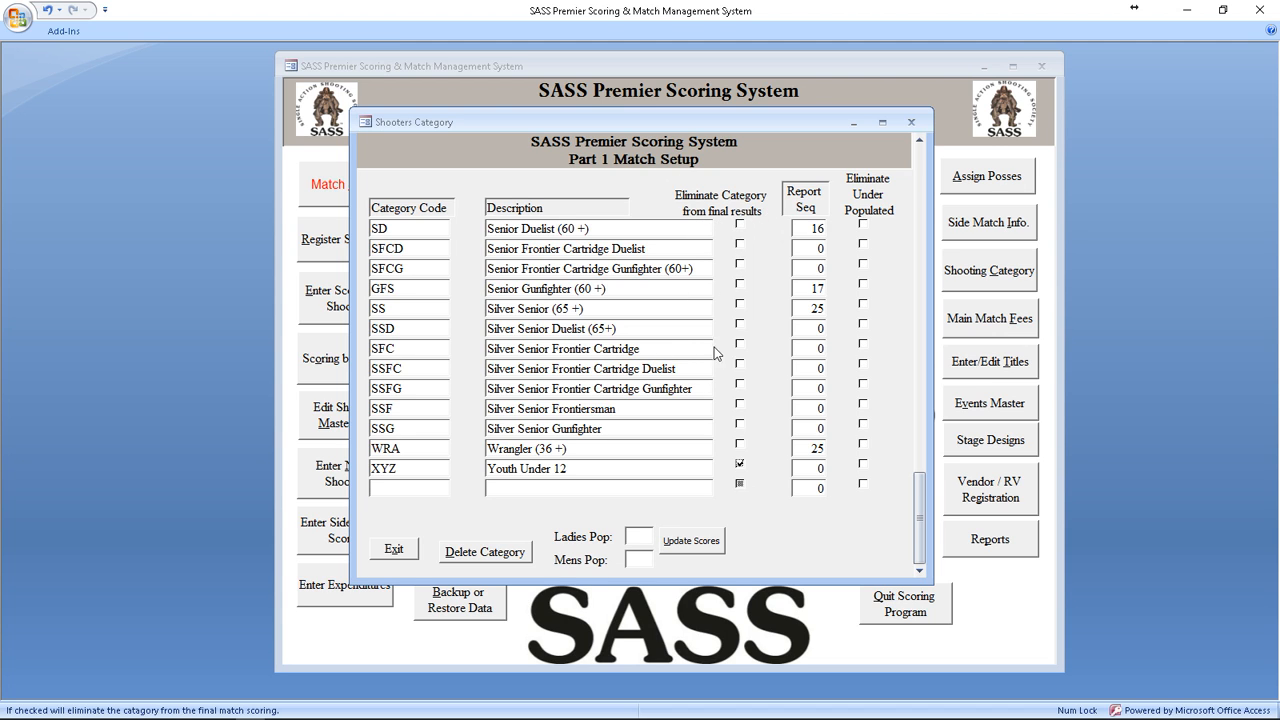
Step: Set the category population thresholds to 5 for ladies and 7 for men
scroll(643, 470, "down", 3)
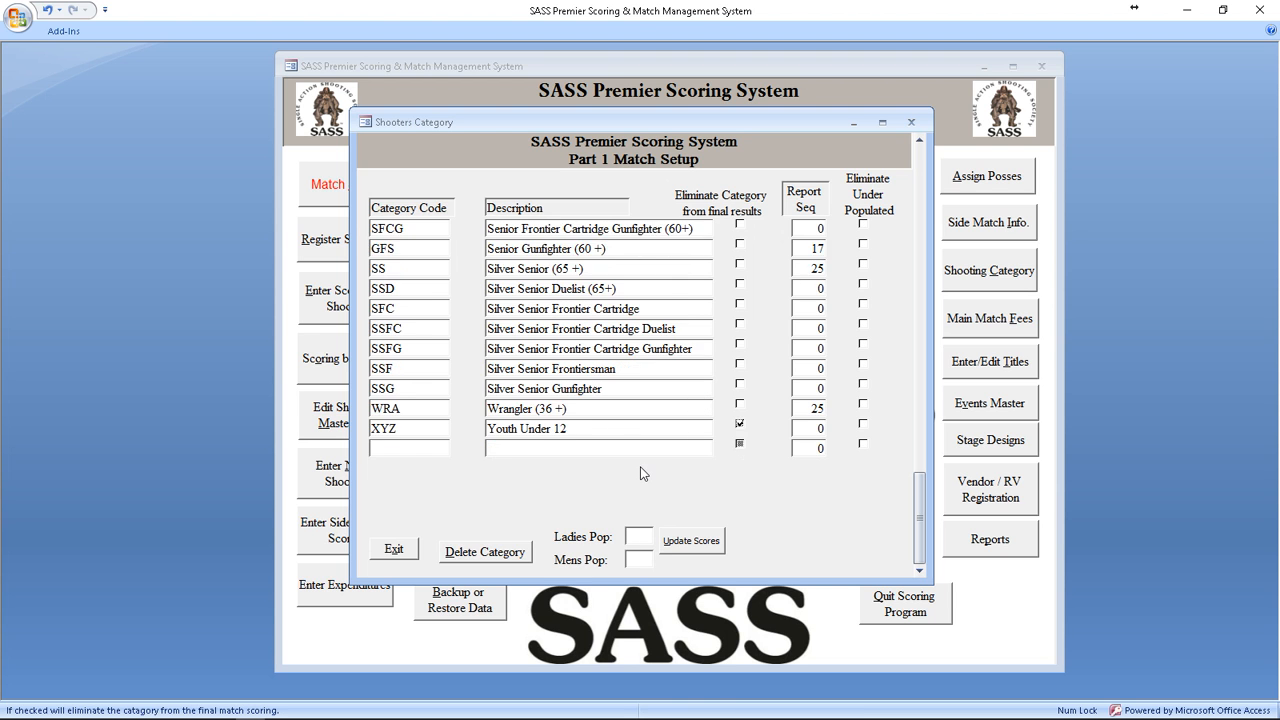
scroll(643, 477, "up", 10)
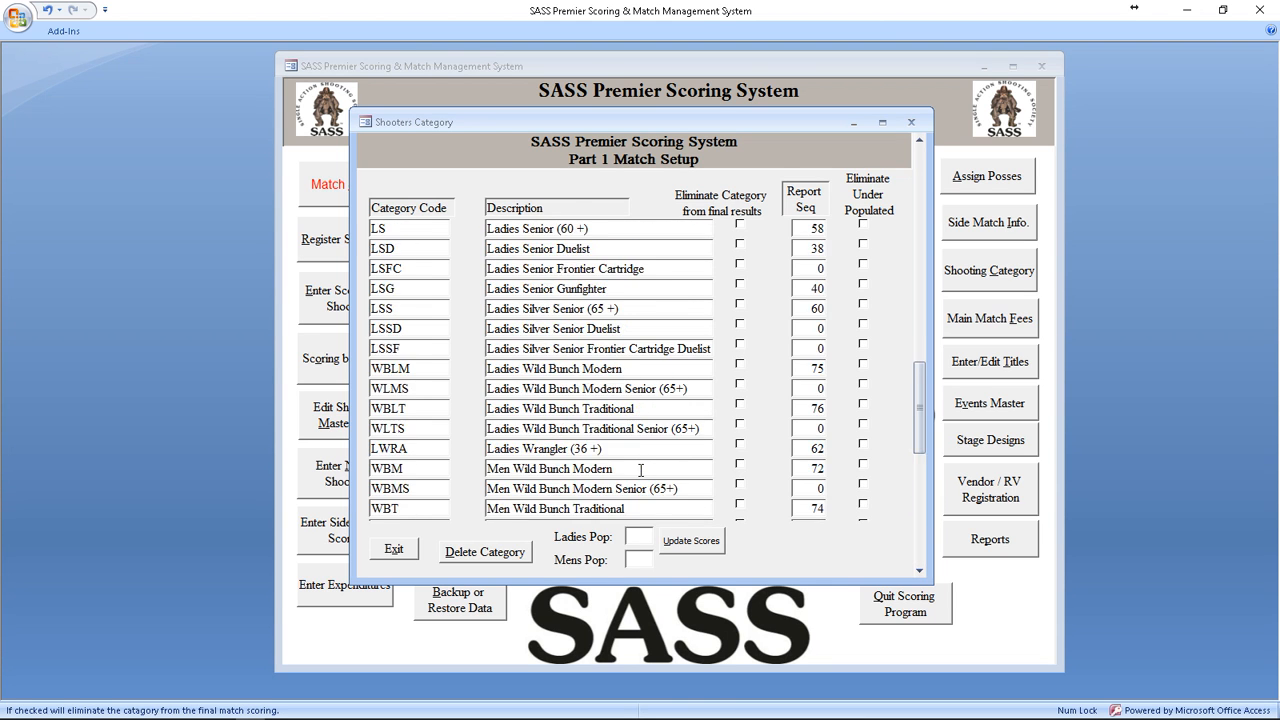
scroll(641, 469, "down", 5)
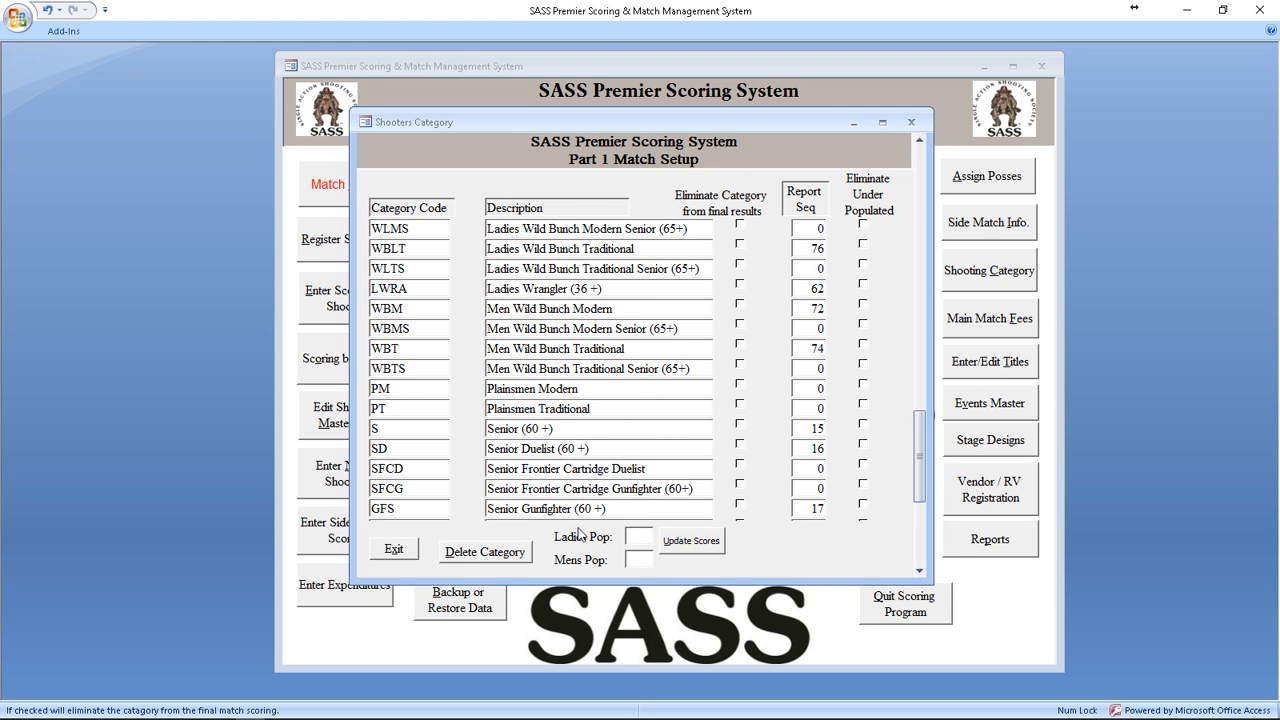
left_click(638, 537)
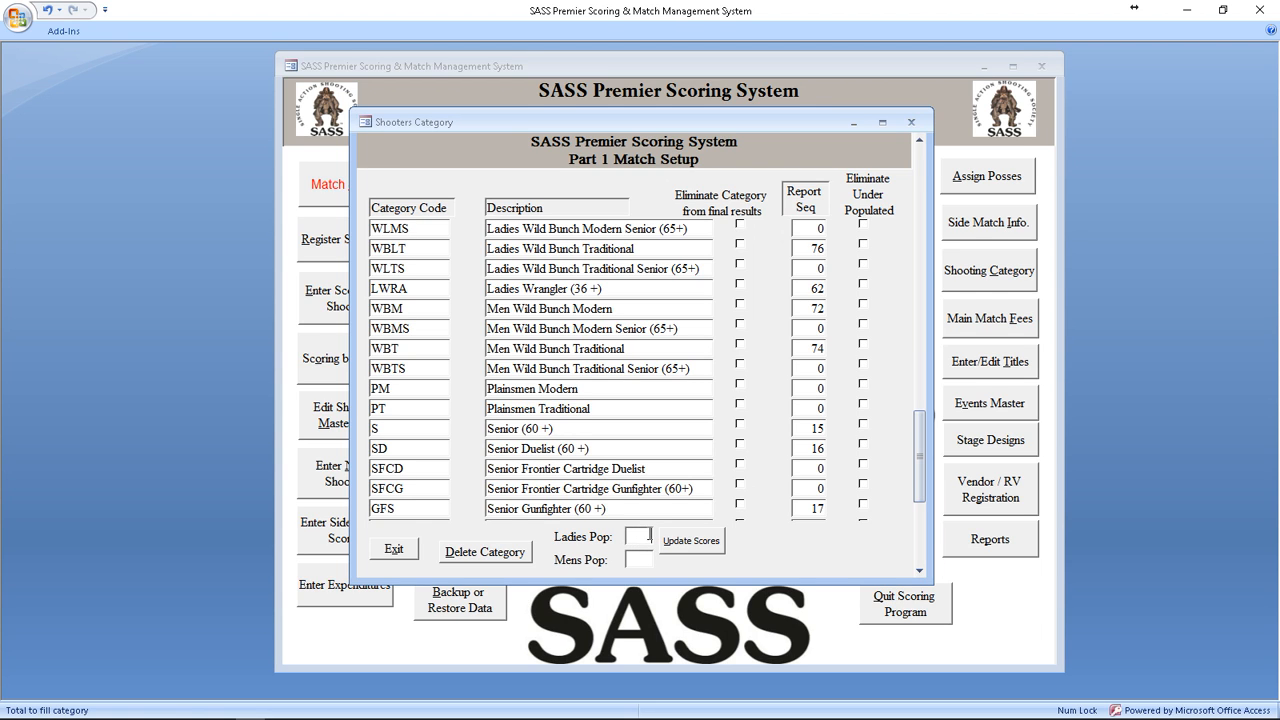
Step: Mark the Cattle Baron Duelist category for elimination when under populated
scroll(648, 536, "up", 1)
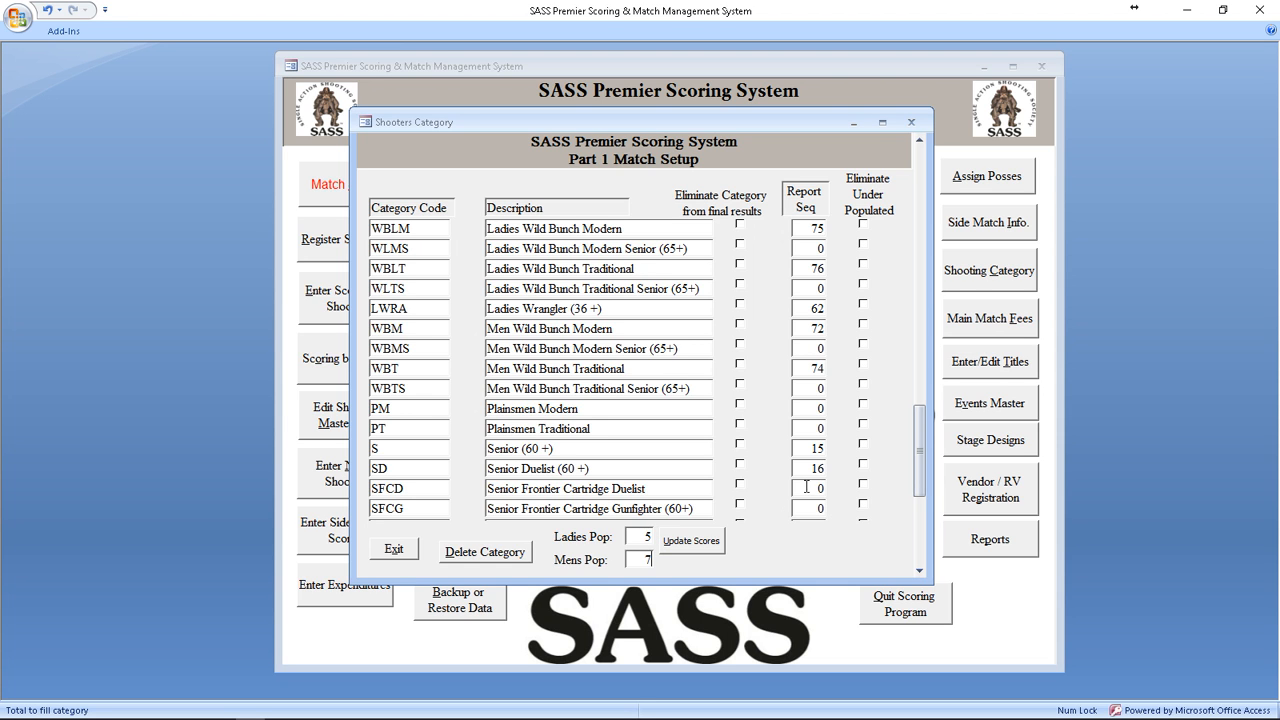
scroll(838, 455, "up", 2)
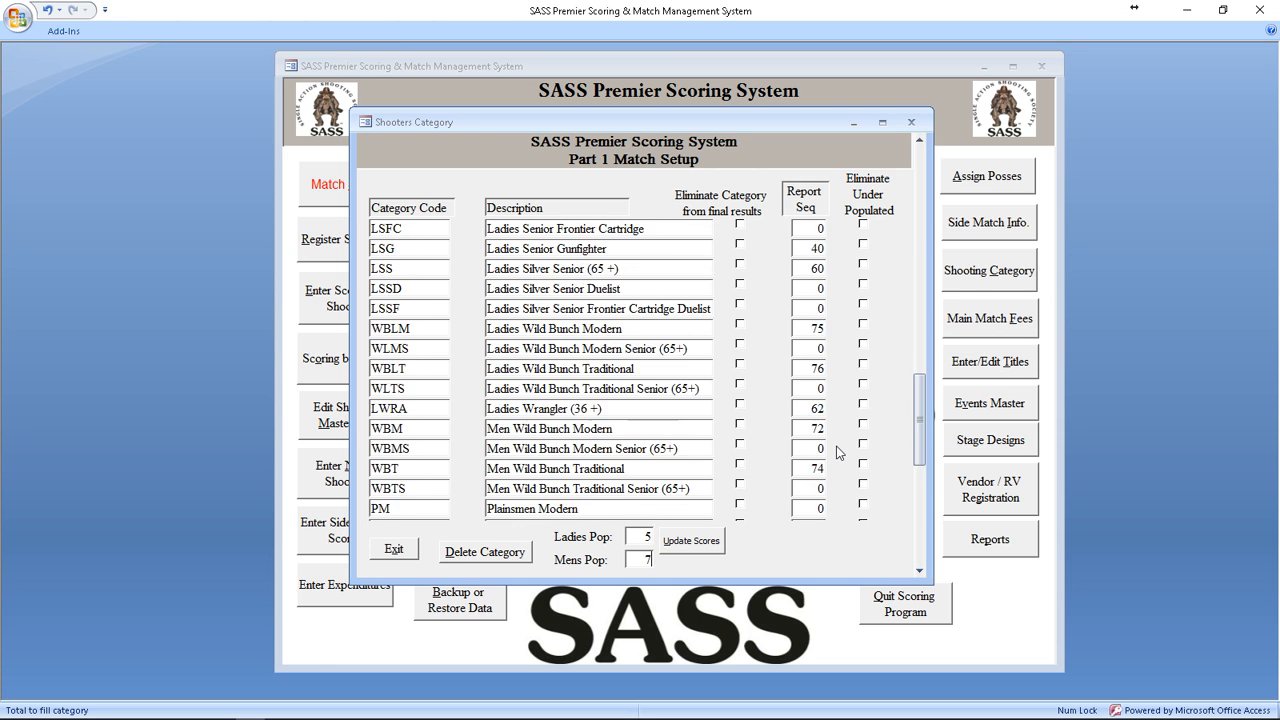
scroll(838, 453, "up", 7)
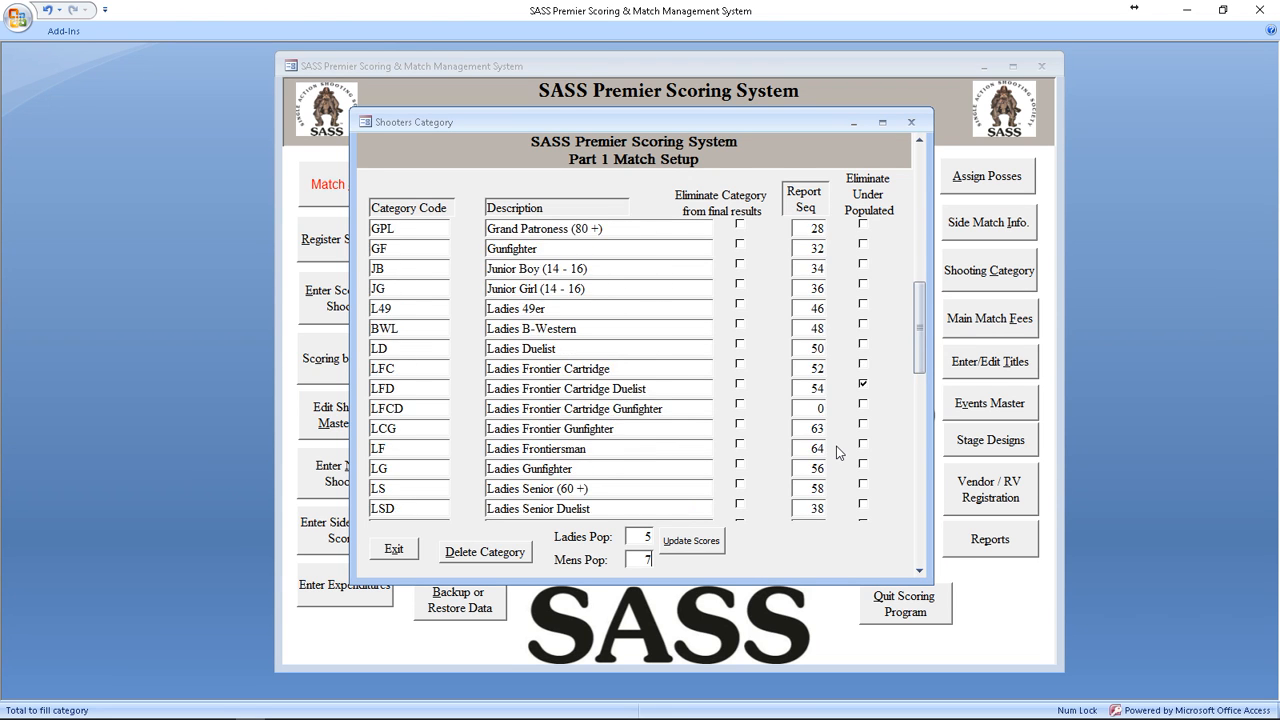
scroll(838, 453, "up", 5)
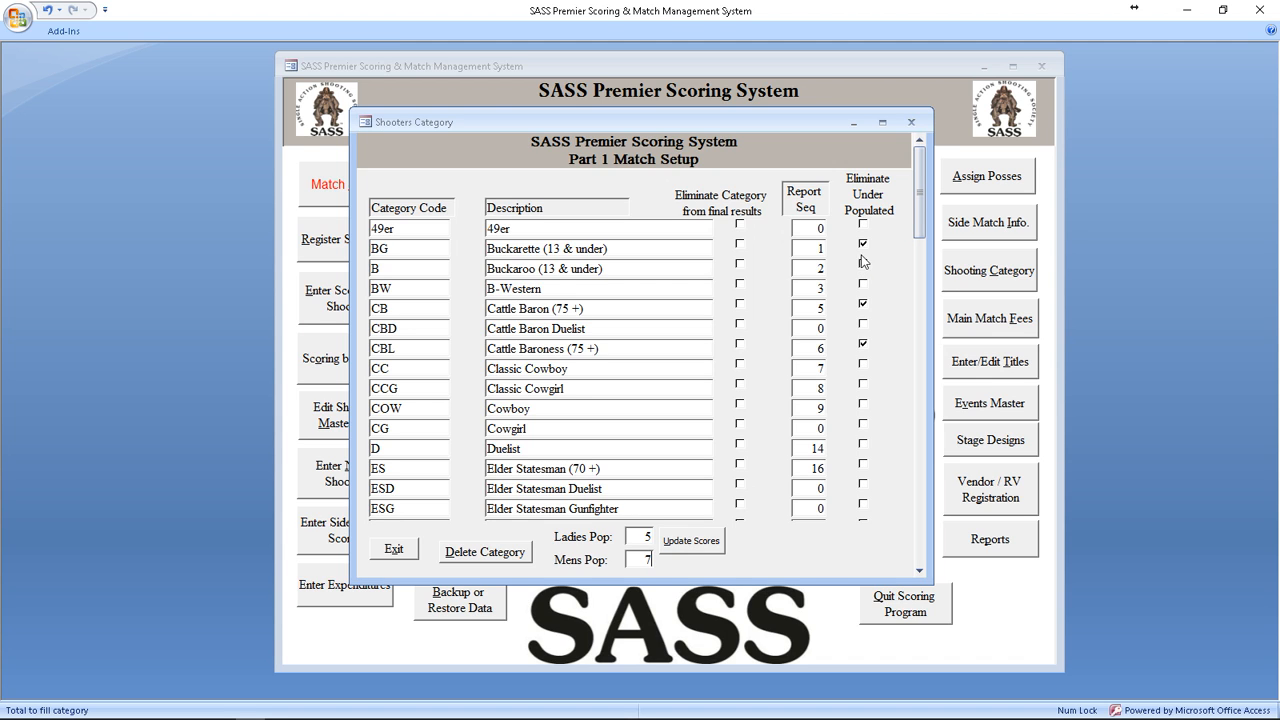
left_click(863, 324)
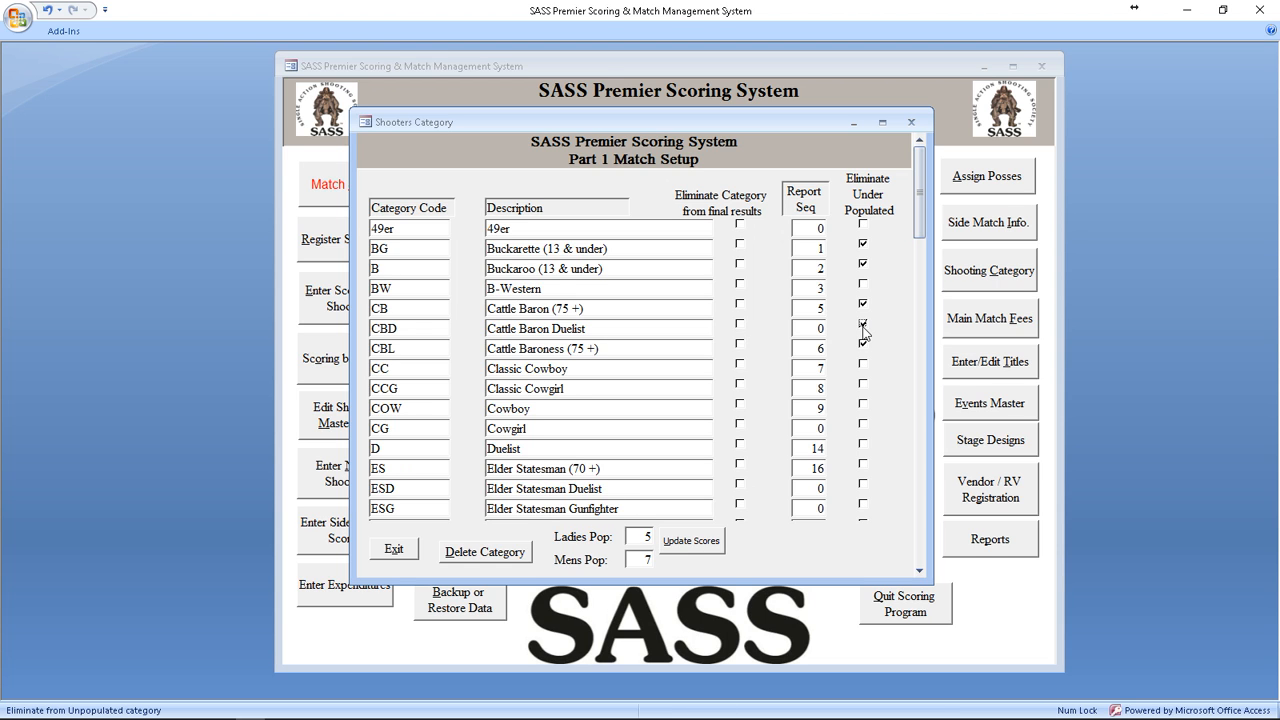
Step: Mark the Grand Patron (80 +) and Grand Patroness (80 +) categories for elimination when under populated
scroll(894, 370, "down", 3)
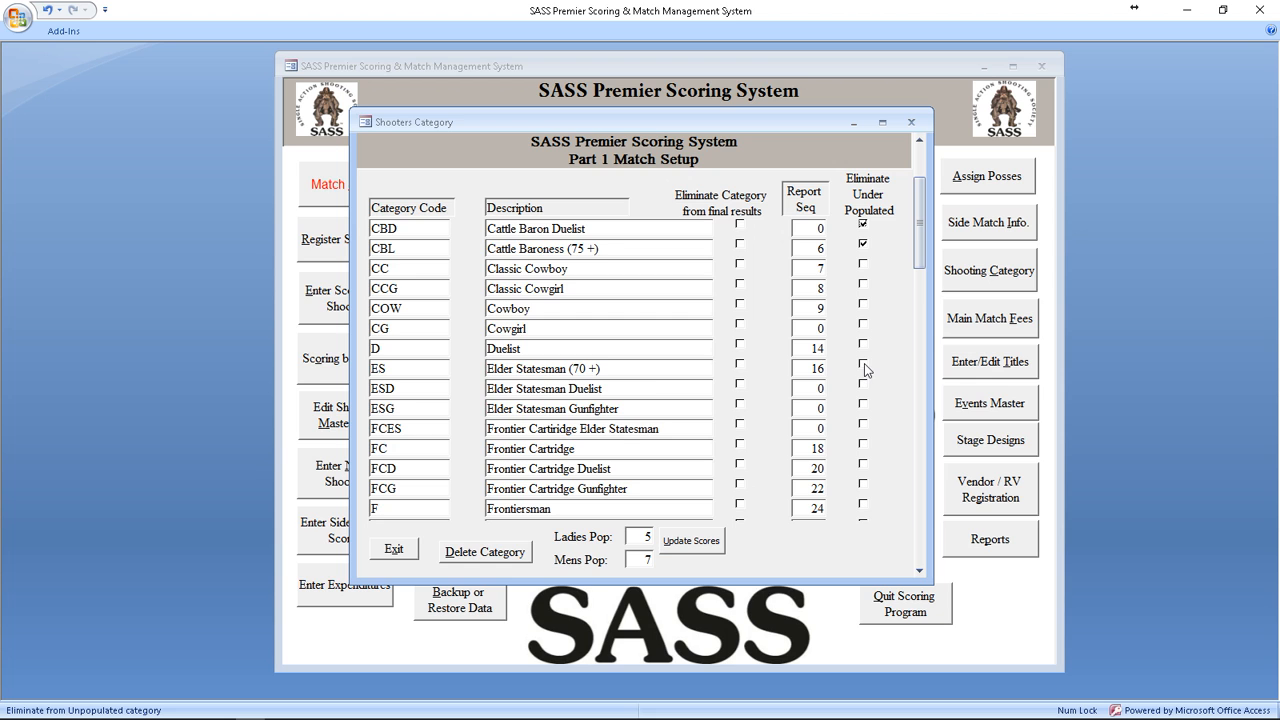
scroll(746, 447, "down", 5)
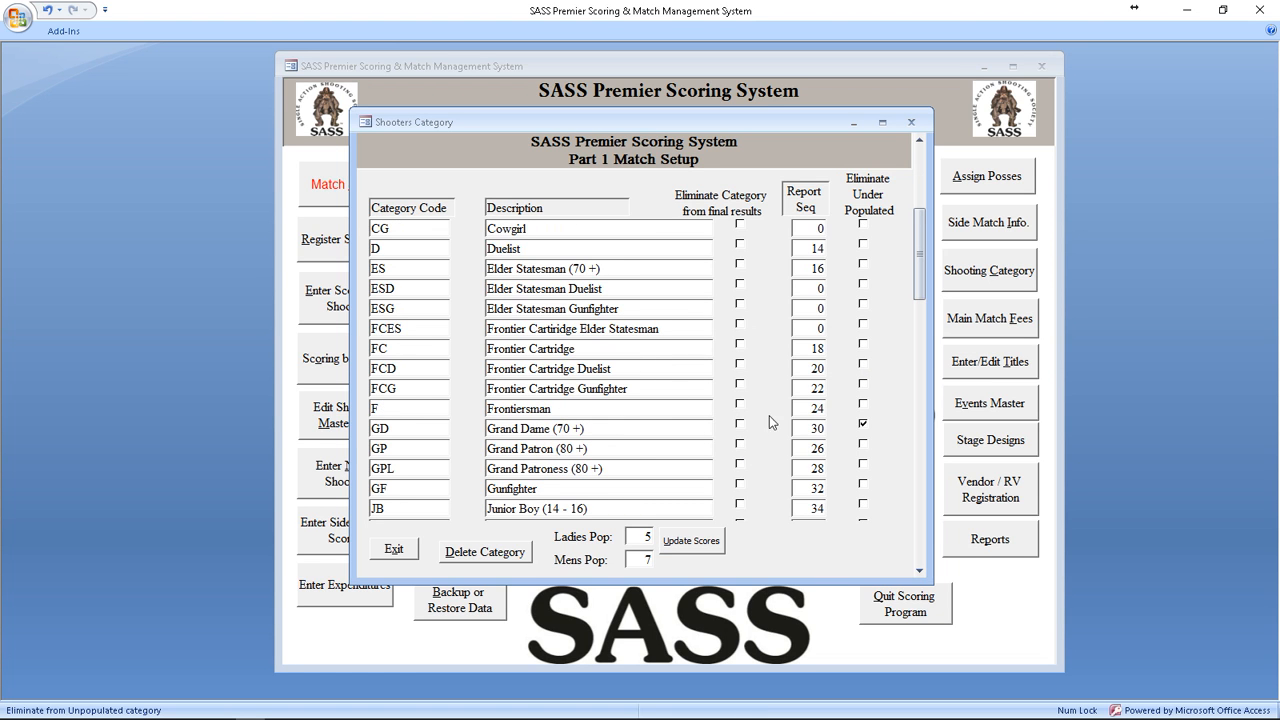
left_click(863, 446)
left_click(864, 466)
Step: Clear the under-populated elimination option for the Ladies Frontier Cartridge Duelist category
left_click_drag(920, 286, 930, 352)
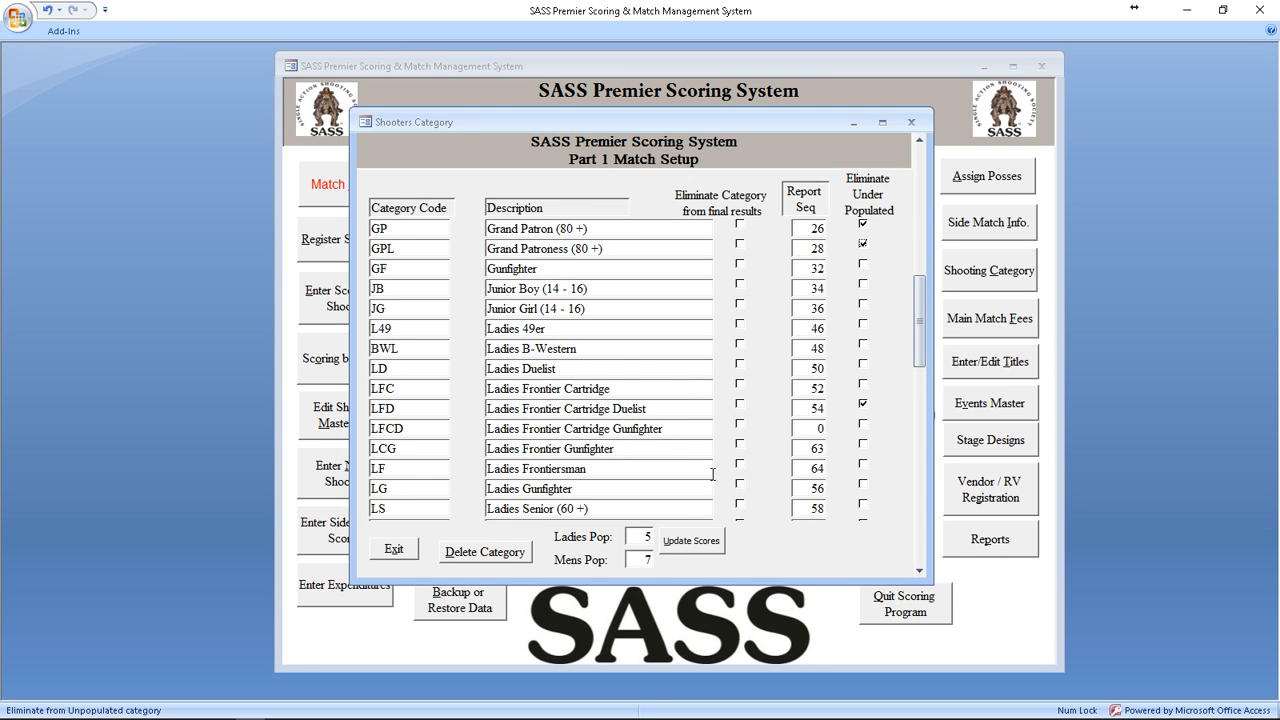
left_click(863, 405)
scroll(592, 501, "down", 3)
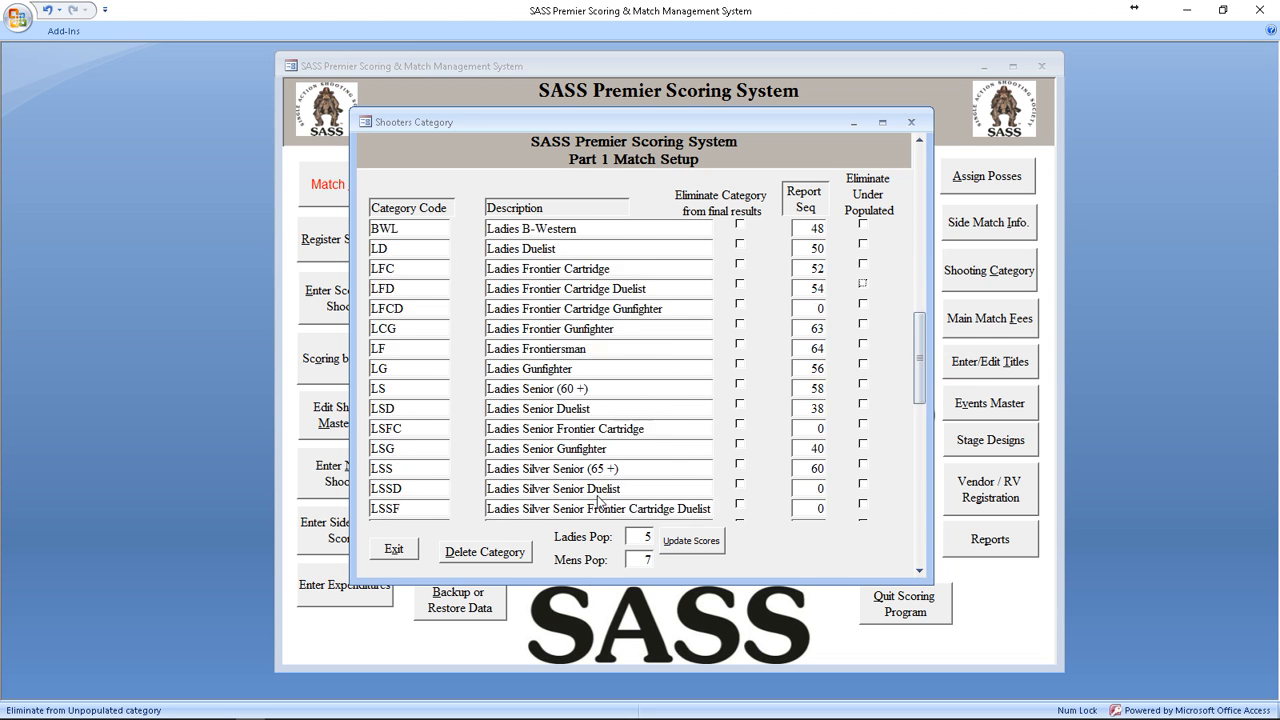
scroll(598, 503, "up", 9)
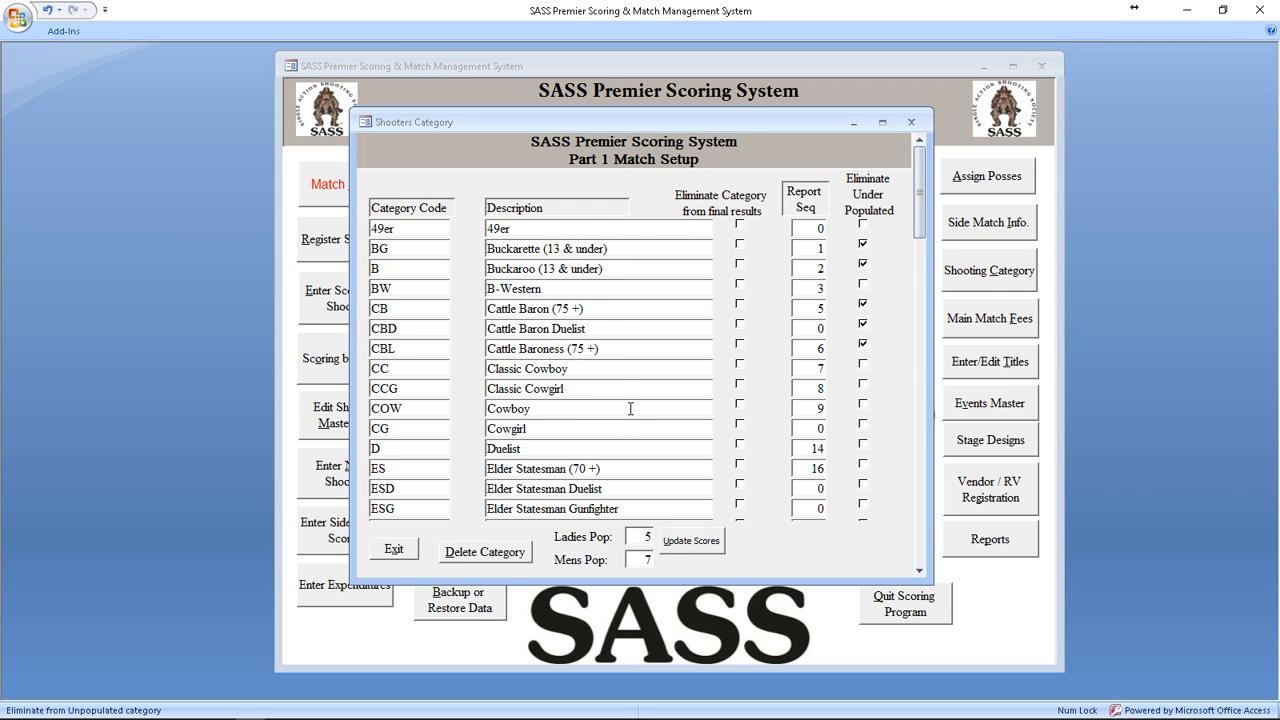
scroll(630, 408, "down", 8)
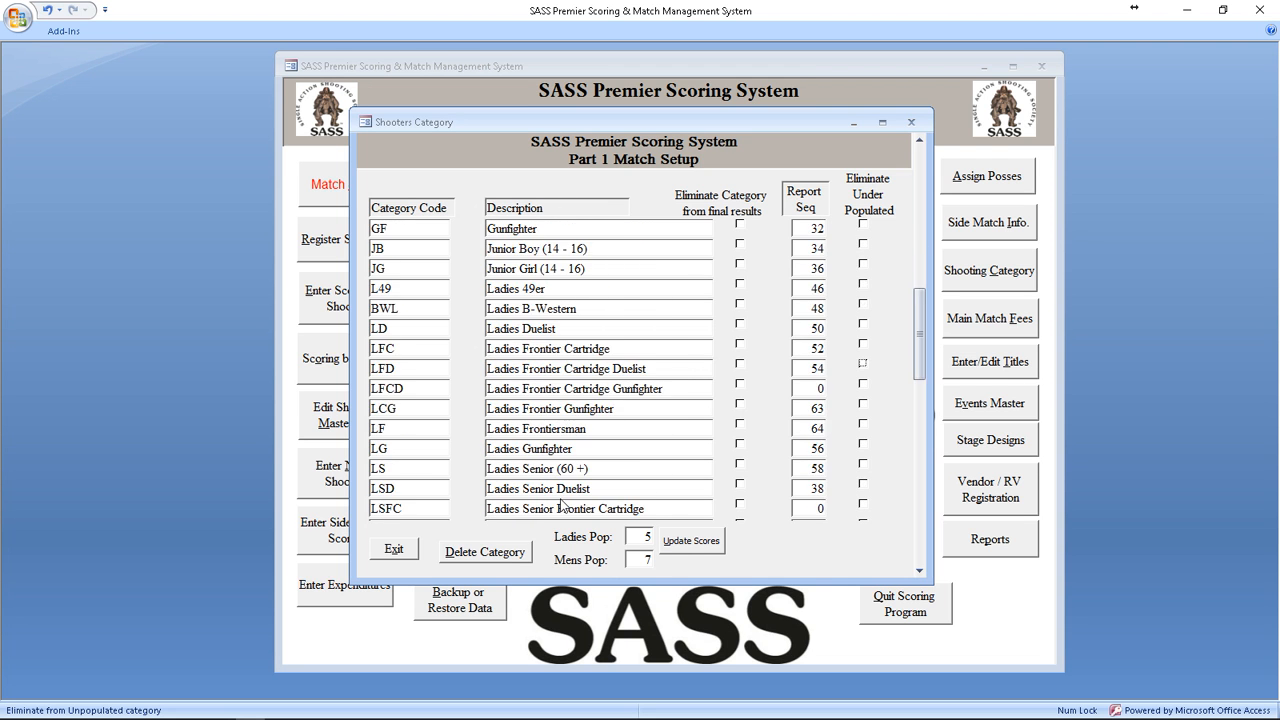
Step: Delete the Youth Under 12 category (XYZ) and close the shooters category list
scroll(562, 505, "down", 7)
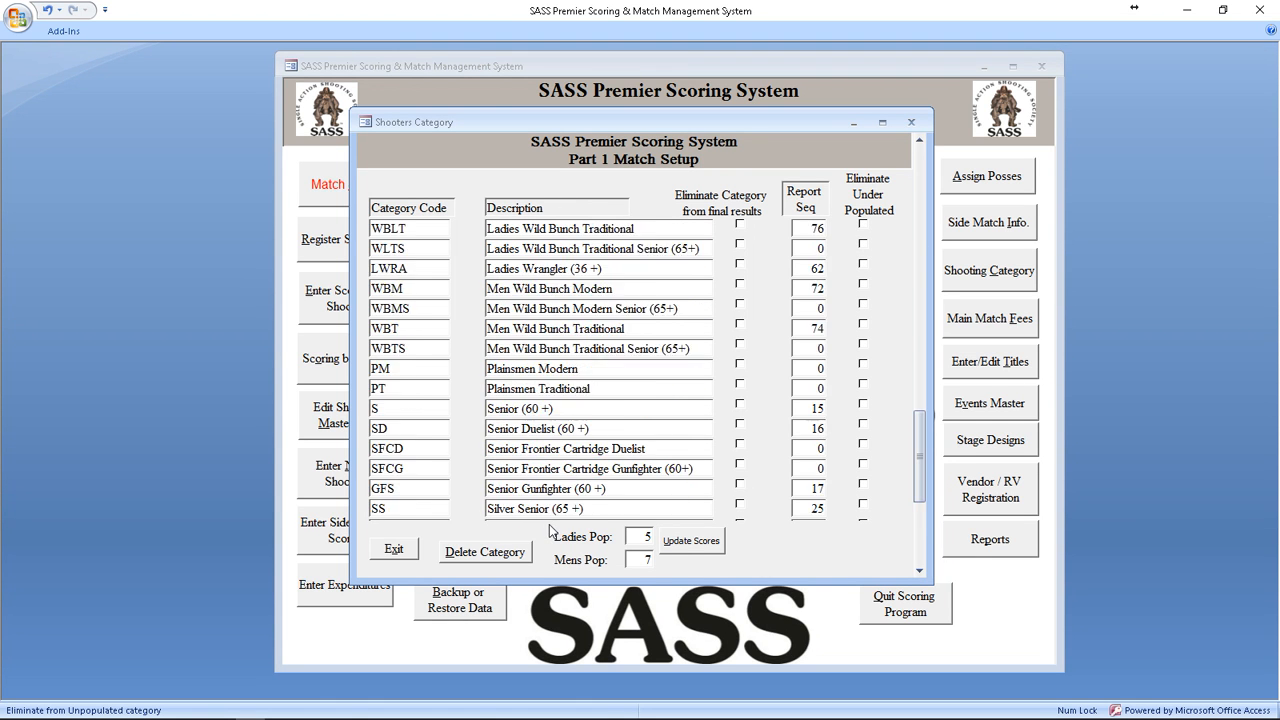
scroll(549, 529, "down", 4)
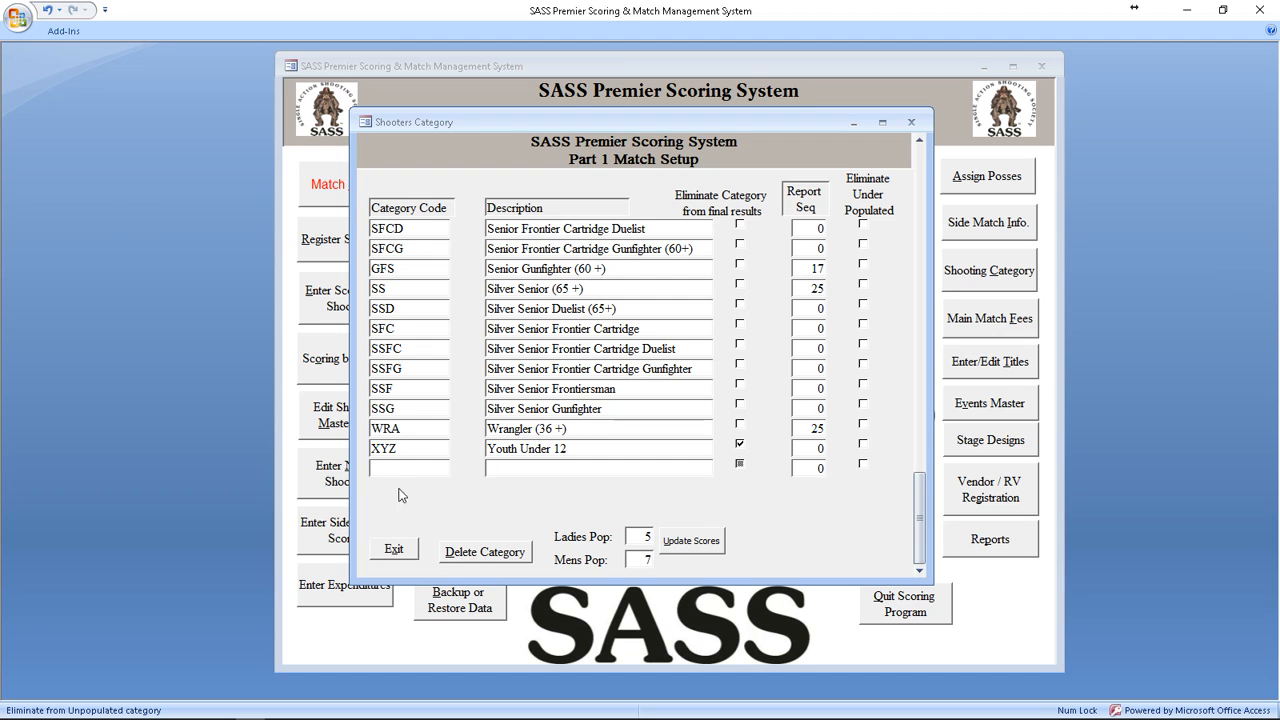
left_click(410, 449)
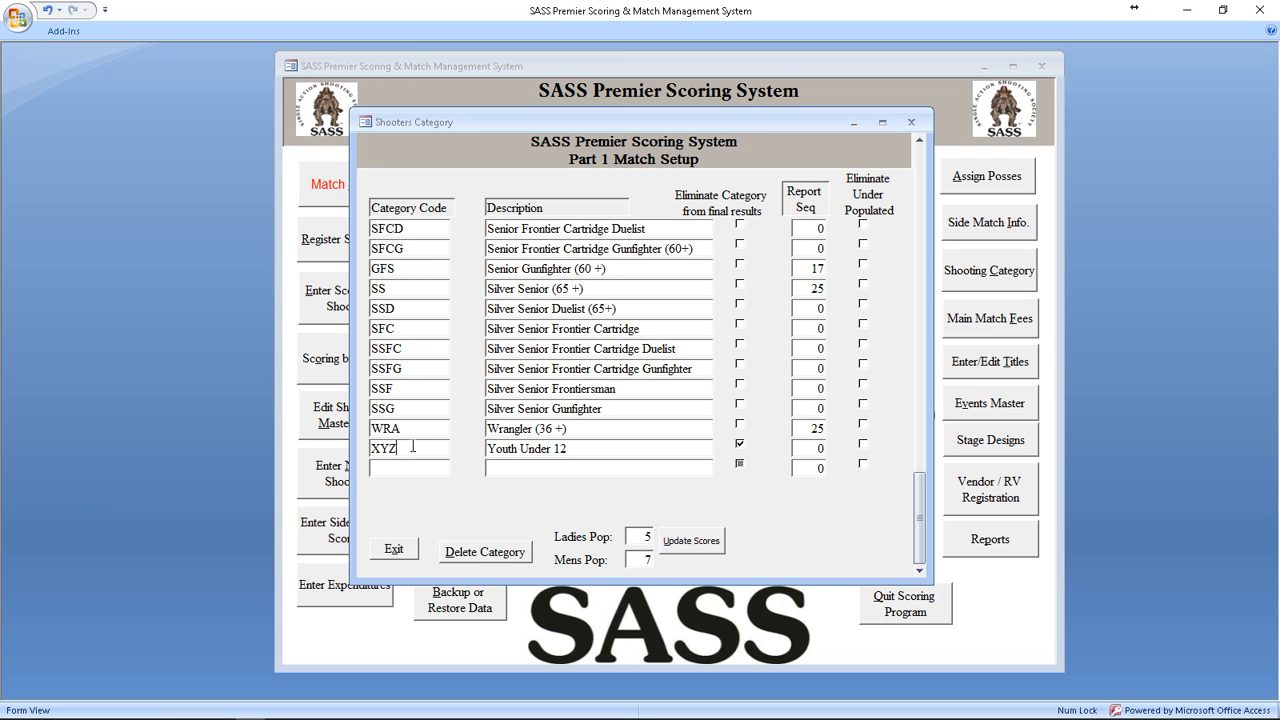
left_click(485, 553)
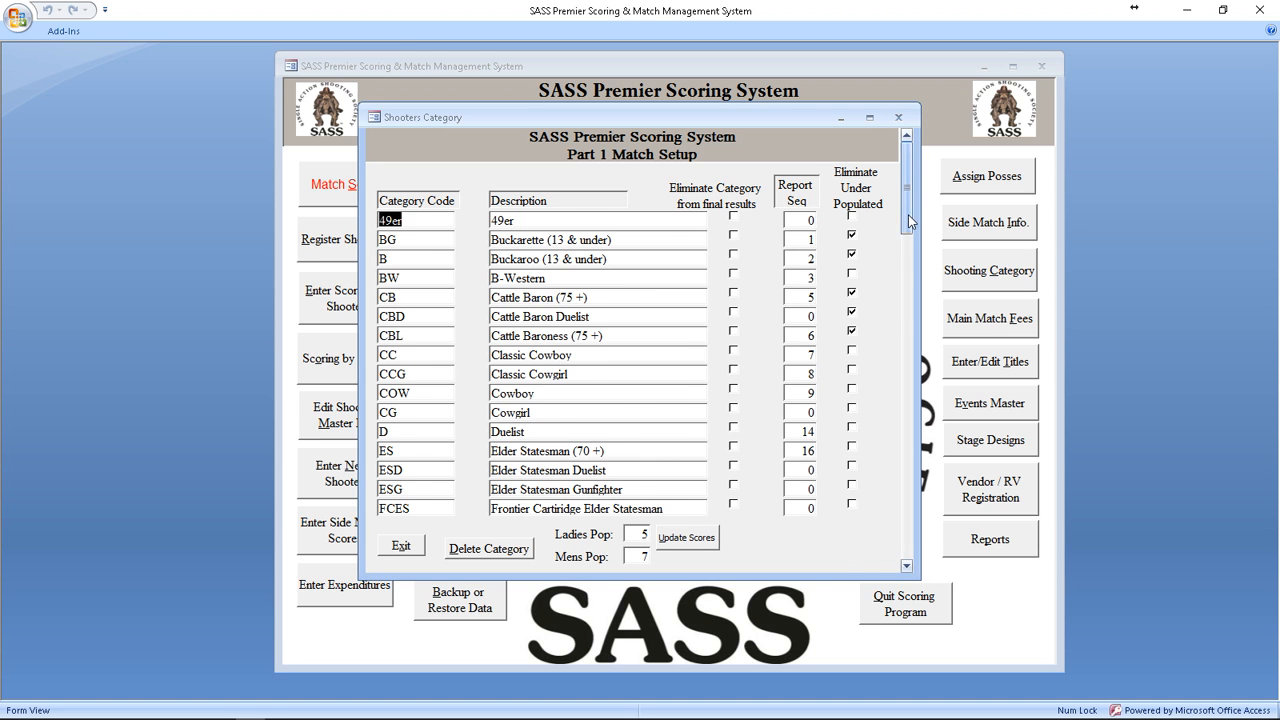
mouse_move(908, 214)
left_mouse_down()
mouse_move(922, 558)
mouse_move(907, 190)
left_mouse_up()
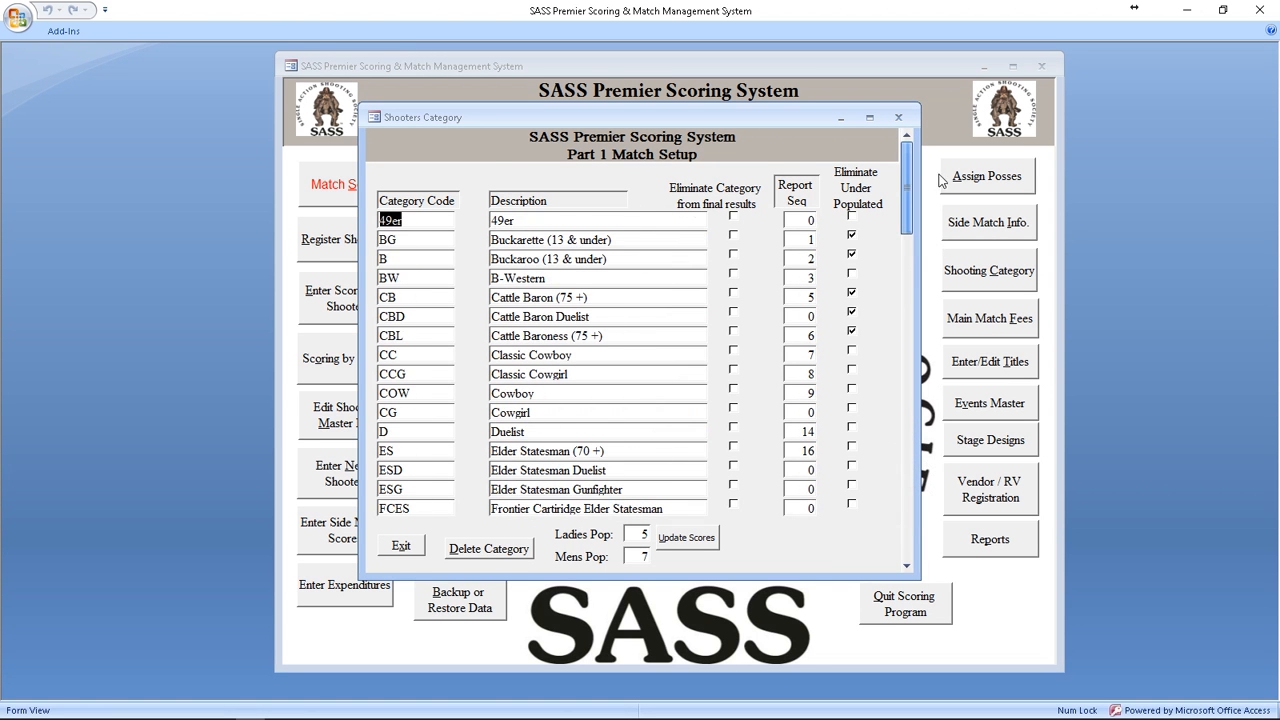
left_click(406, 546)
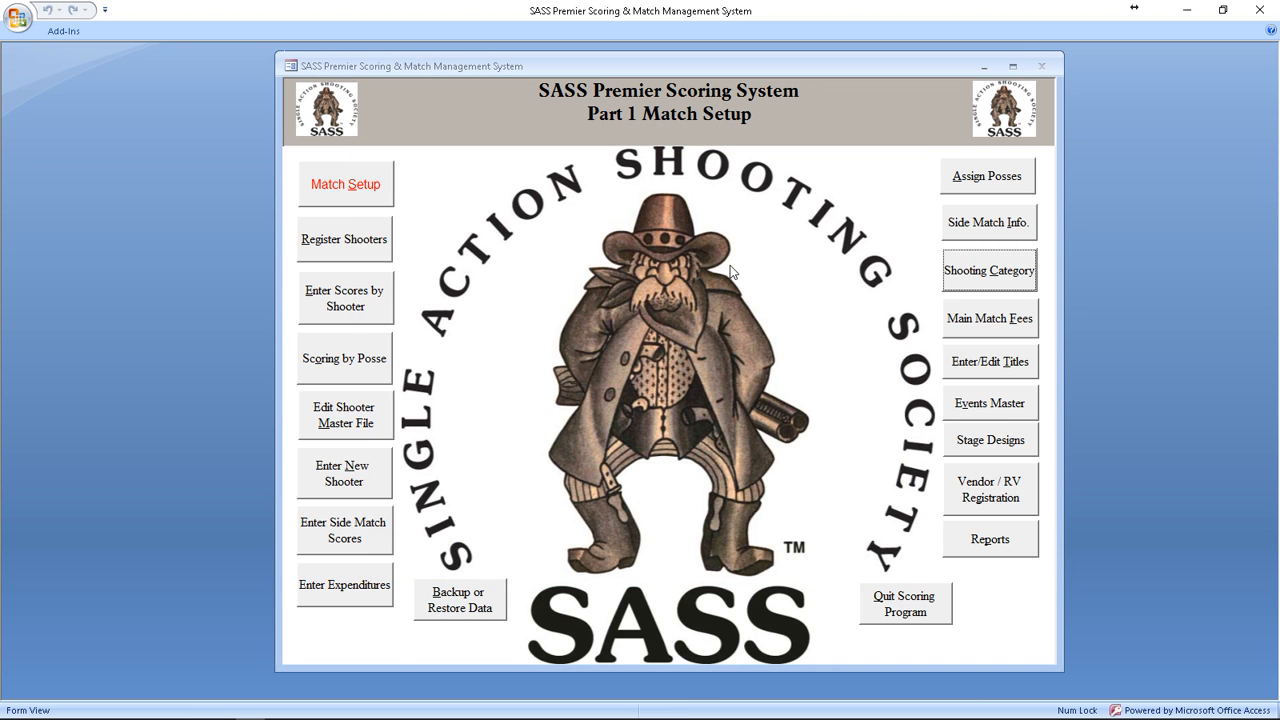
Step: Open the events master and delete the Black Powder event
left_click(983, 405)
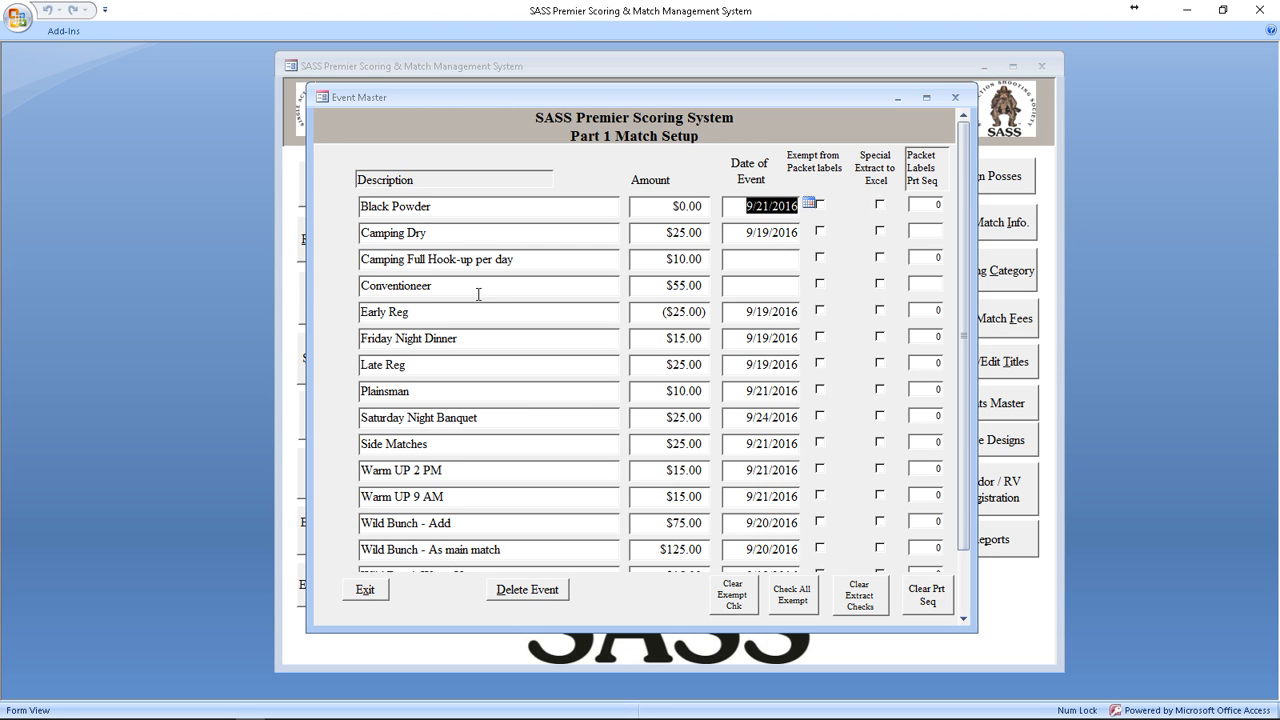
left_click(475, 206)
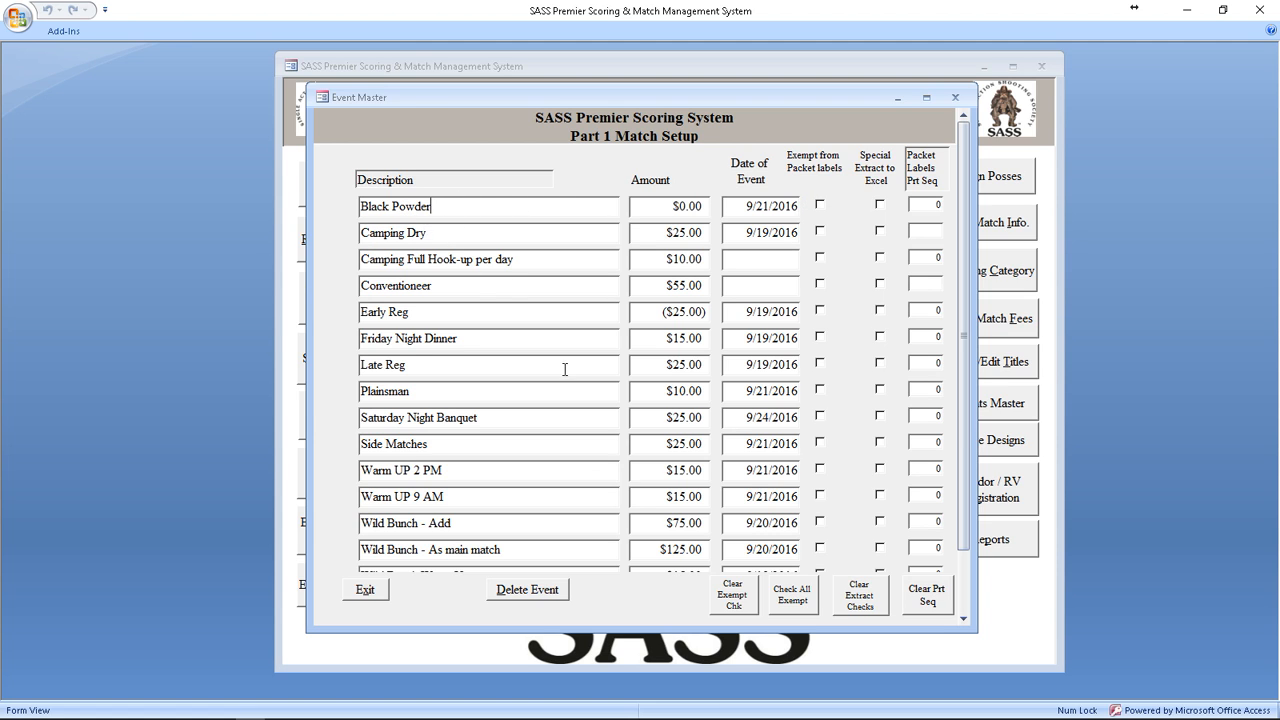
left_click(540, 590)
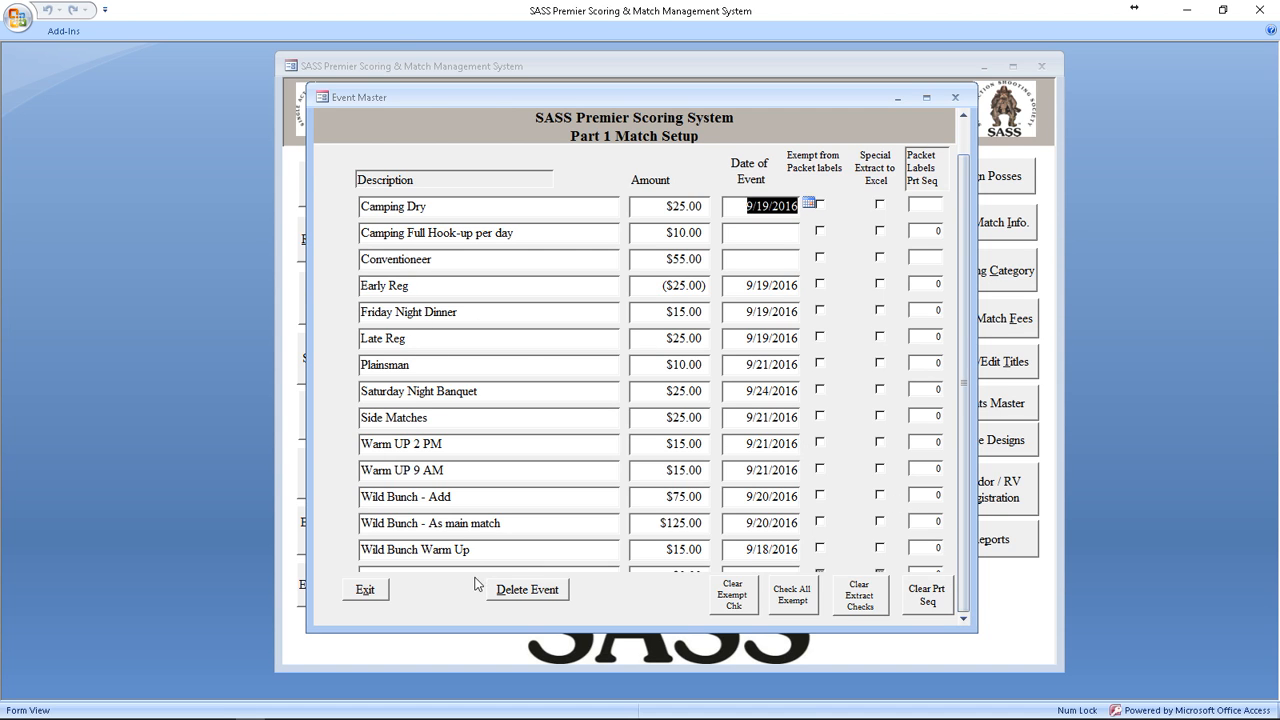
Step: Add a new event named Saturday Night Banquet with an amount of $25 and the date 9/24/2016
left_click(963, 617)
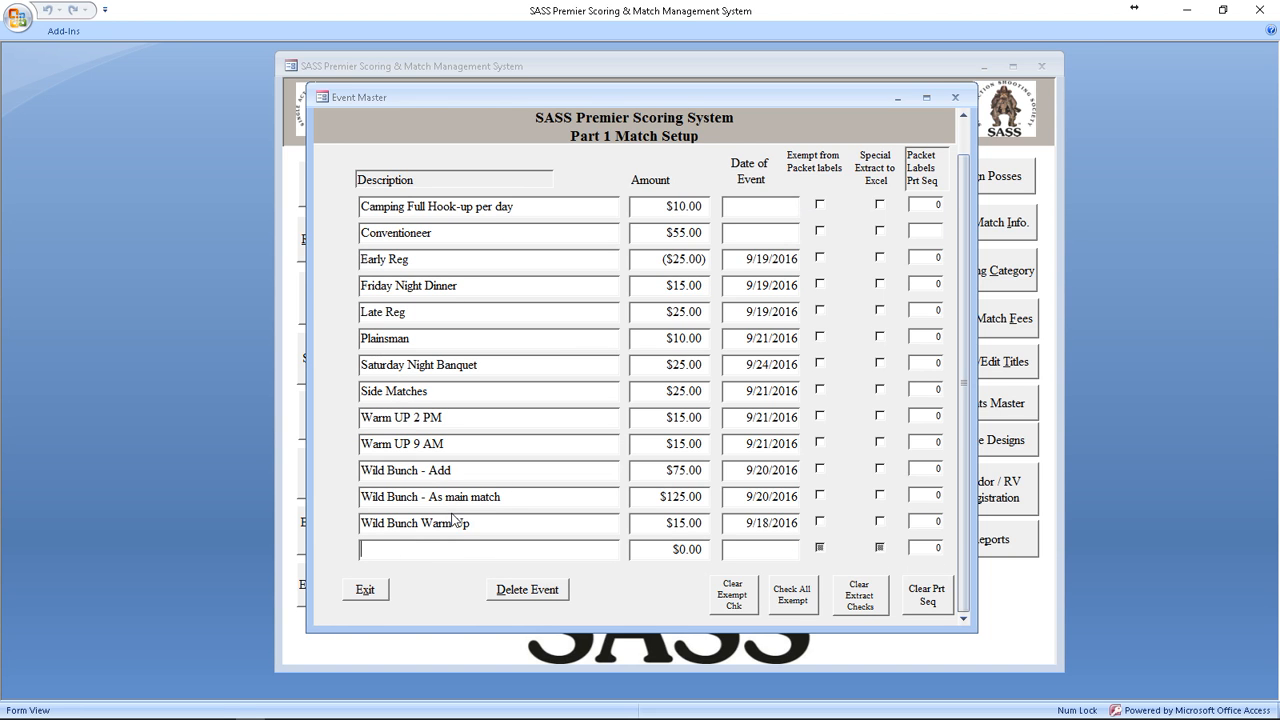
type("Satu")
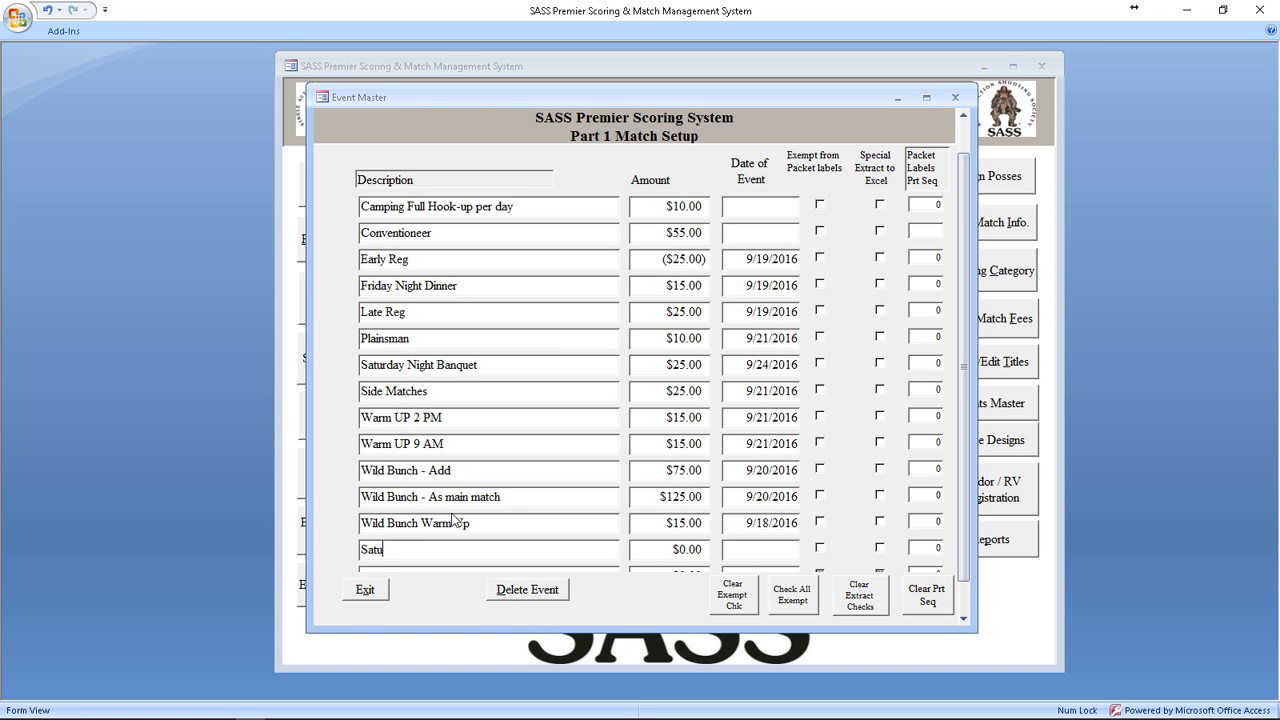
type("rday Night Banquet")
key("Tab")
type("25")
key("Tab")
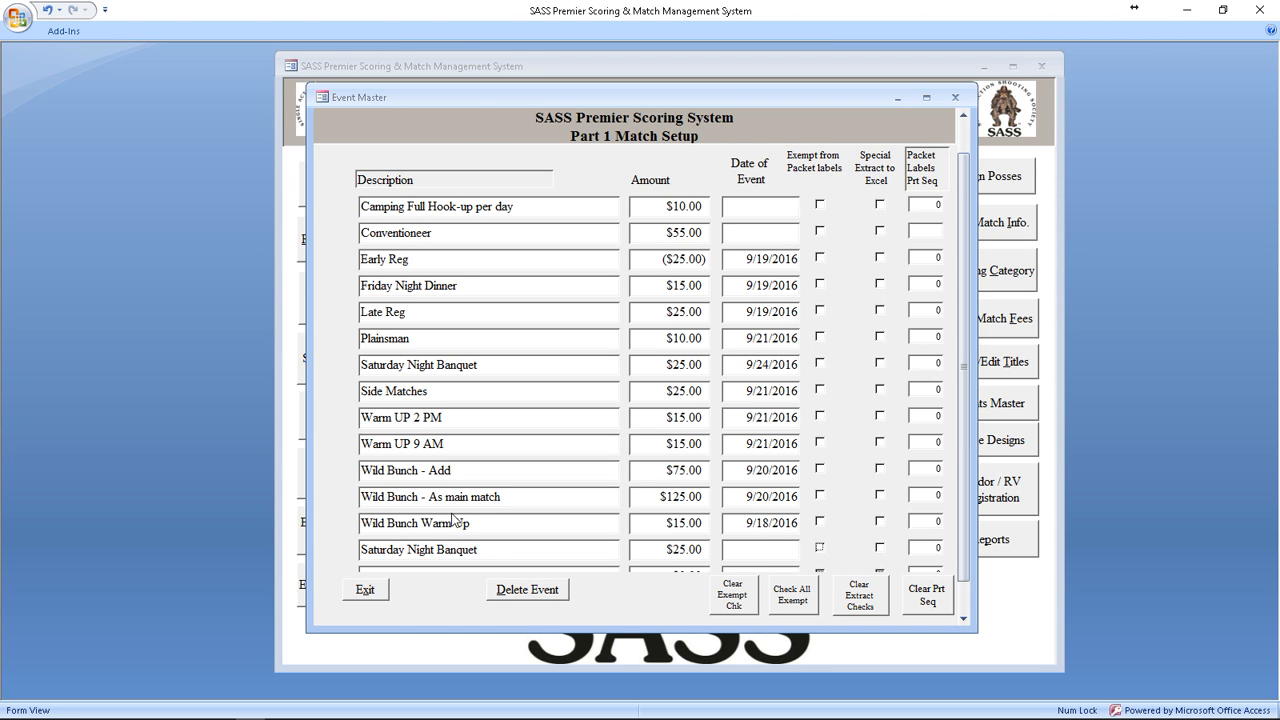
left_click(763, 549)
left_click(808, 547)
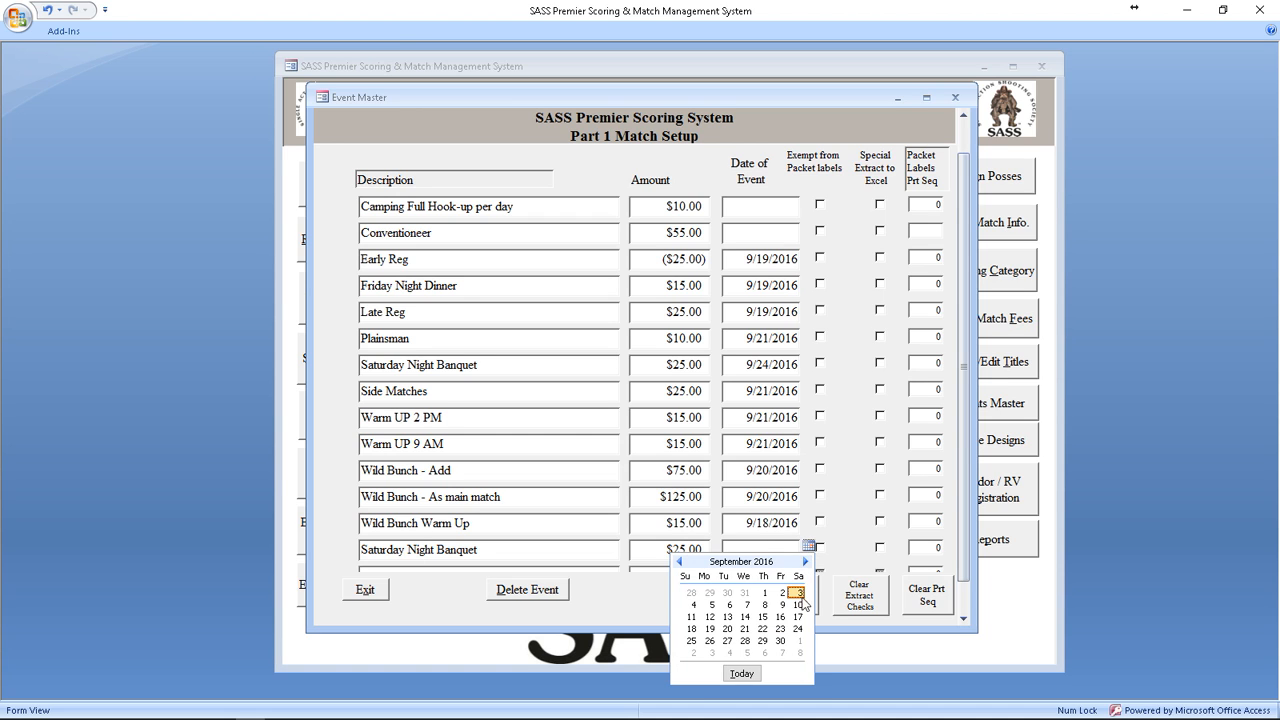
left_click(797, 629)
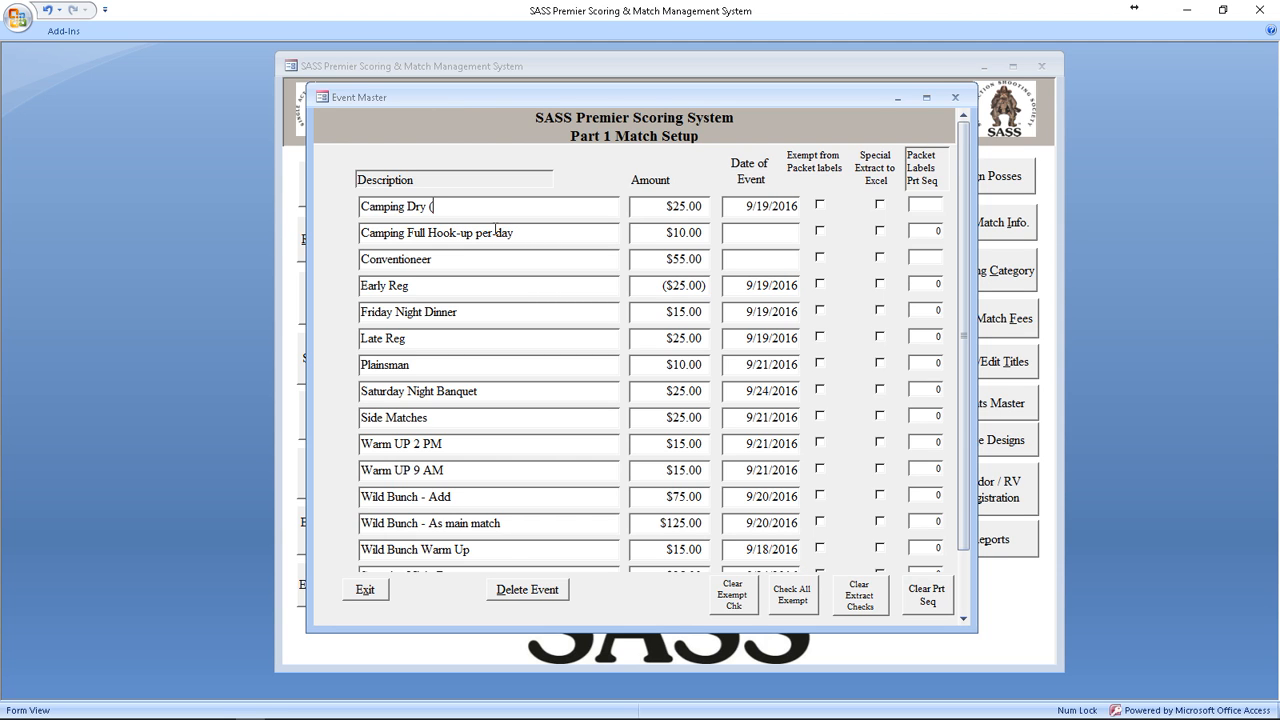
Step: Append (RV) to the descriptions of the Camping Dry and Camping Full Hook-up per day events
type("RV")
left_click(524, 232)
type("(R")
Step: Delete the duplicate Saturday Night Banquet event at the end of the list and close the events master
scroll(473, 416, "down", 4)
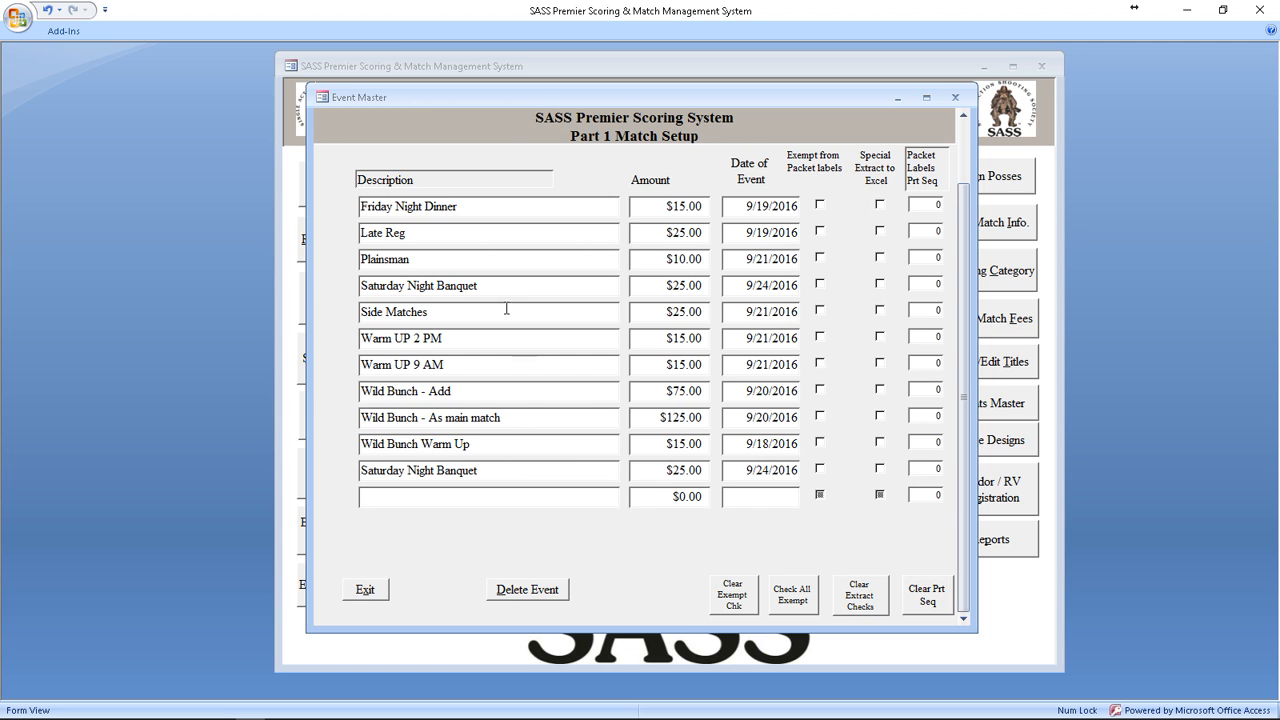
left_click(530, 590)
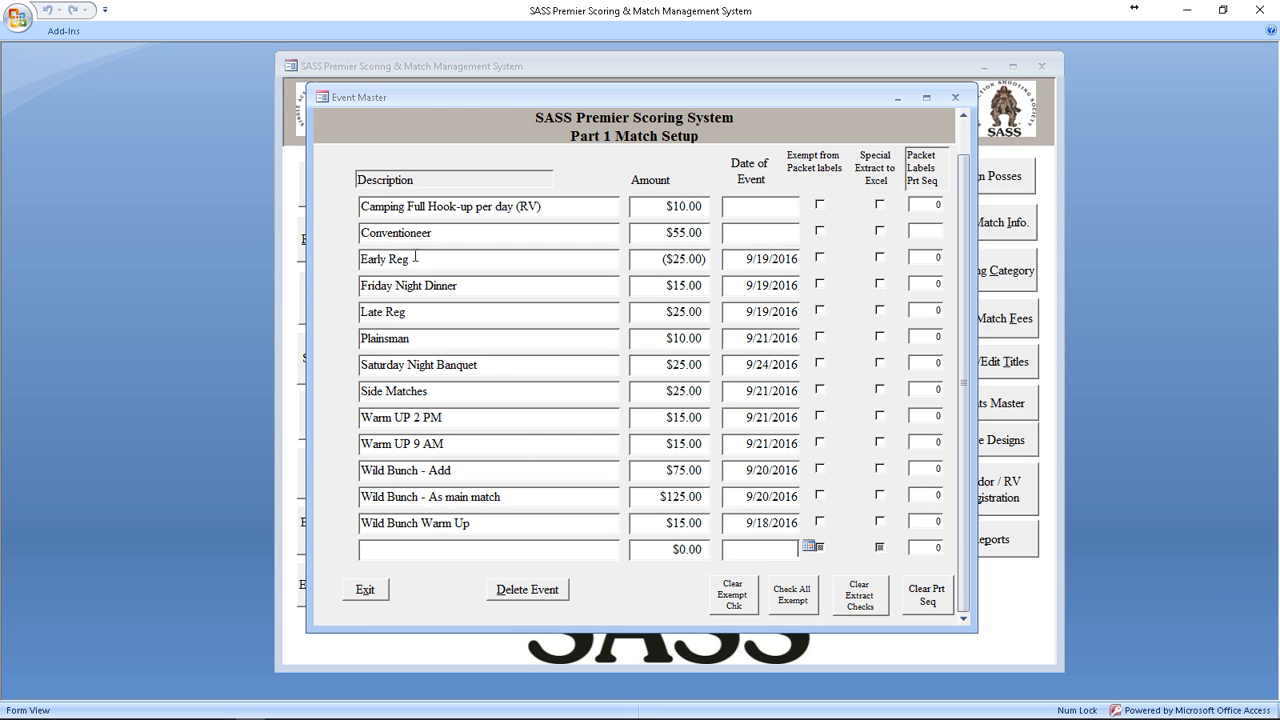
scroll(416, 245, "up", 1)
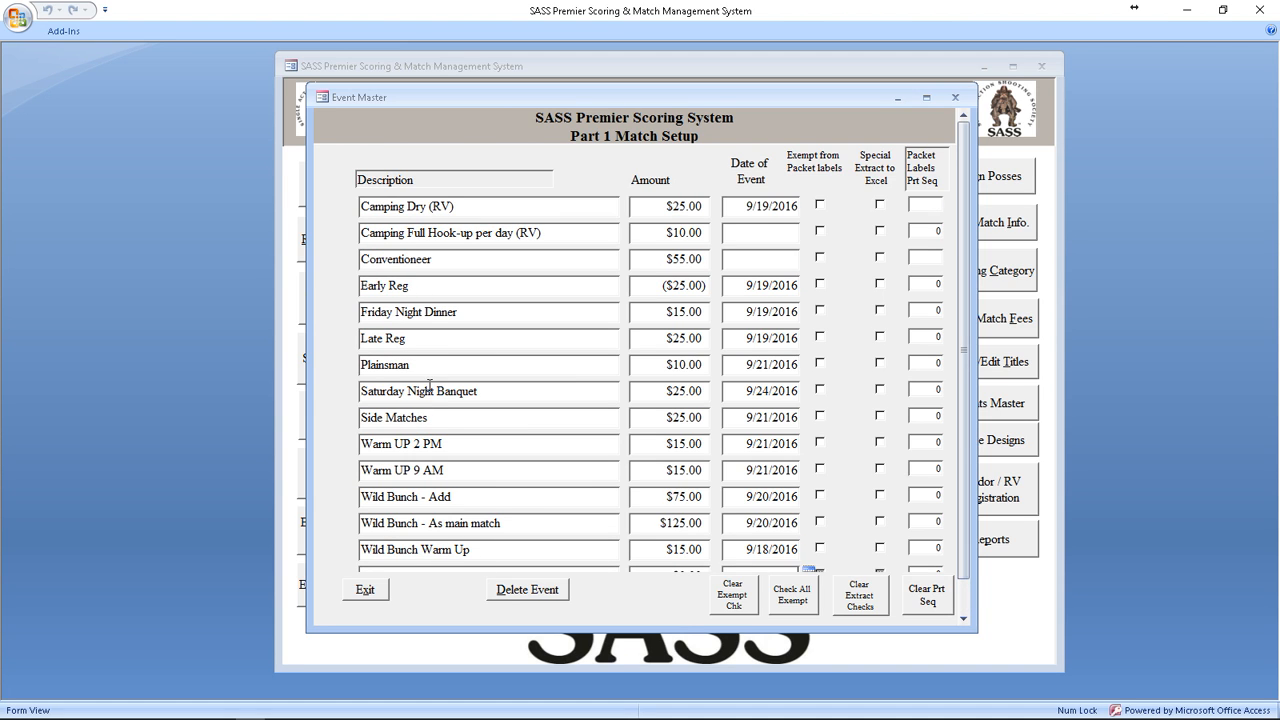
left_click(500, 548)
left_click(365, 590)
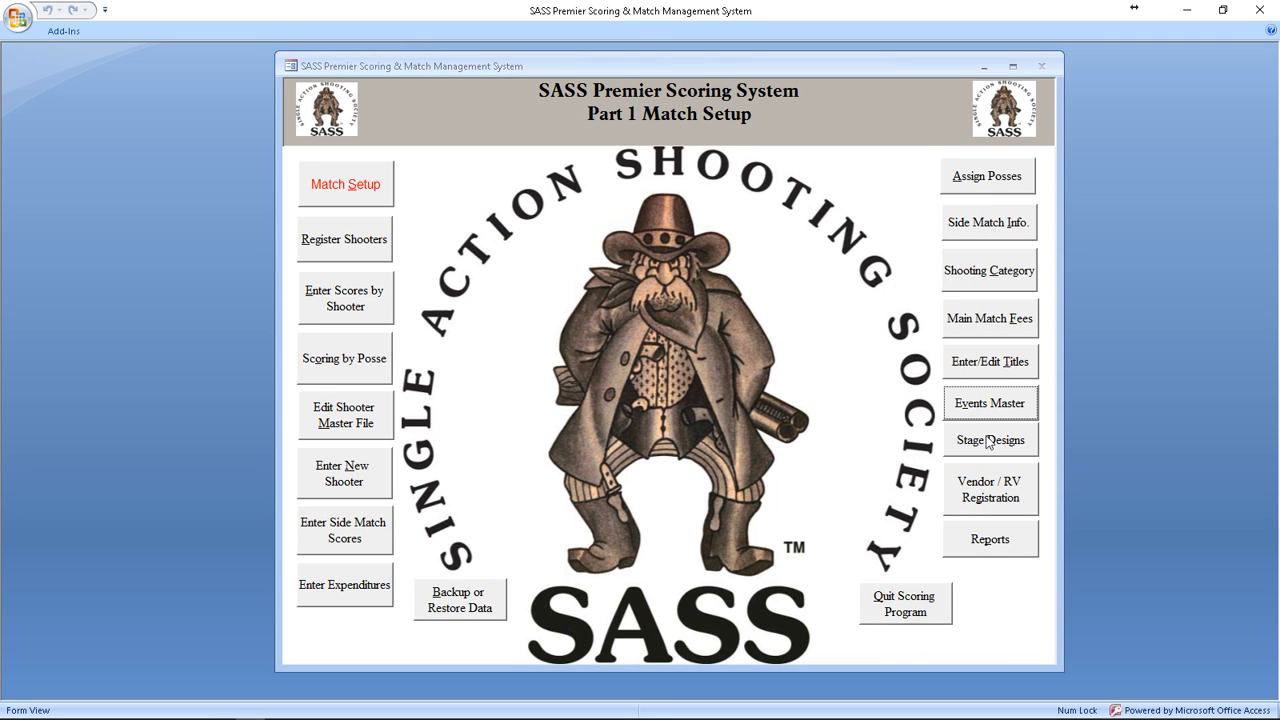
Step: Open the RV space master from the vendor and RV registration area and mark spaces A-001 and A-002 as full hookup
left_click(993, 492)
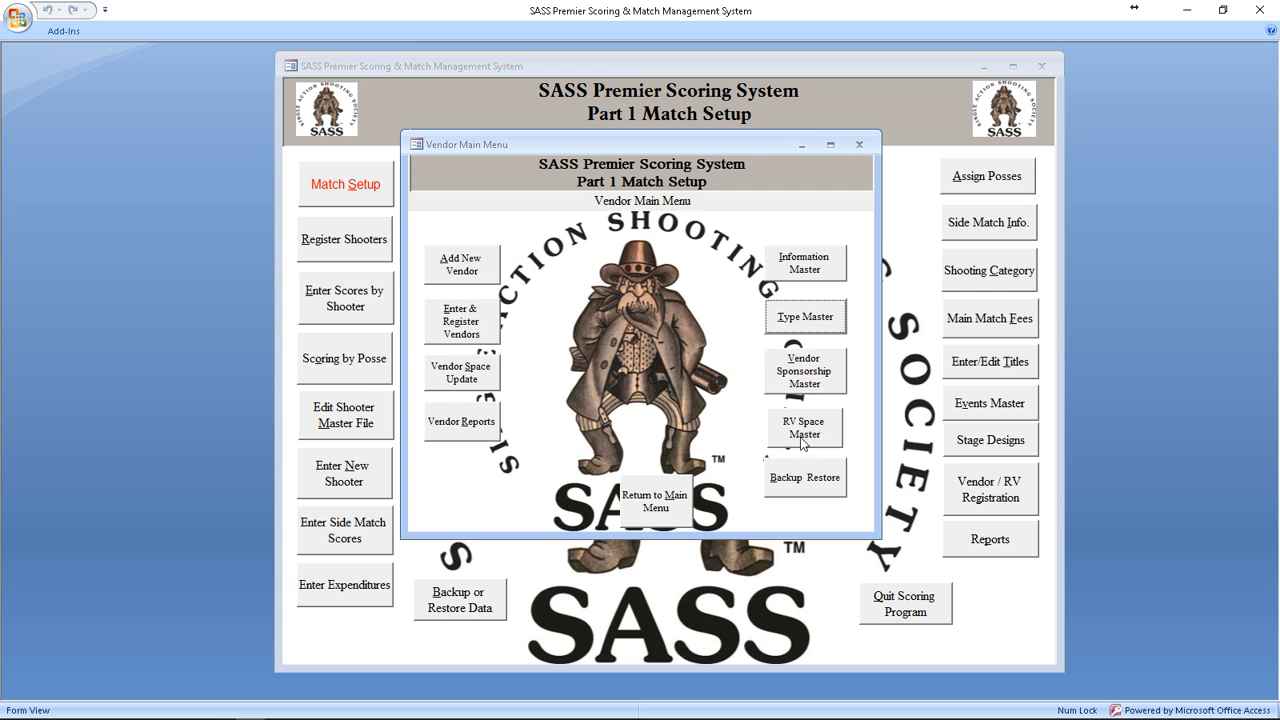
left_click(804, 430)
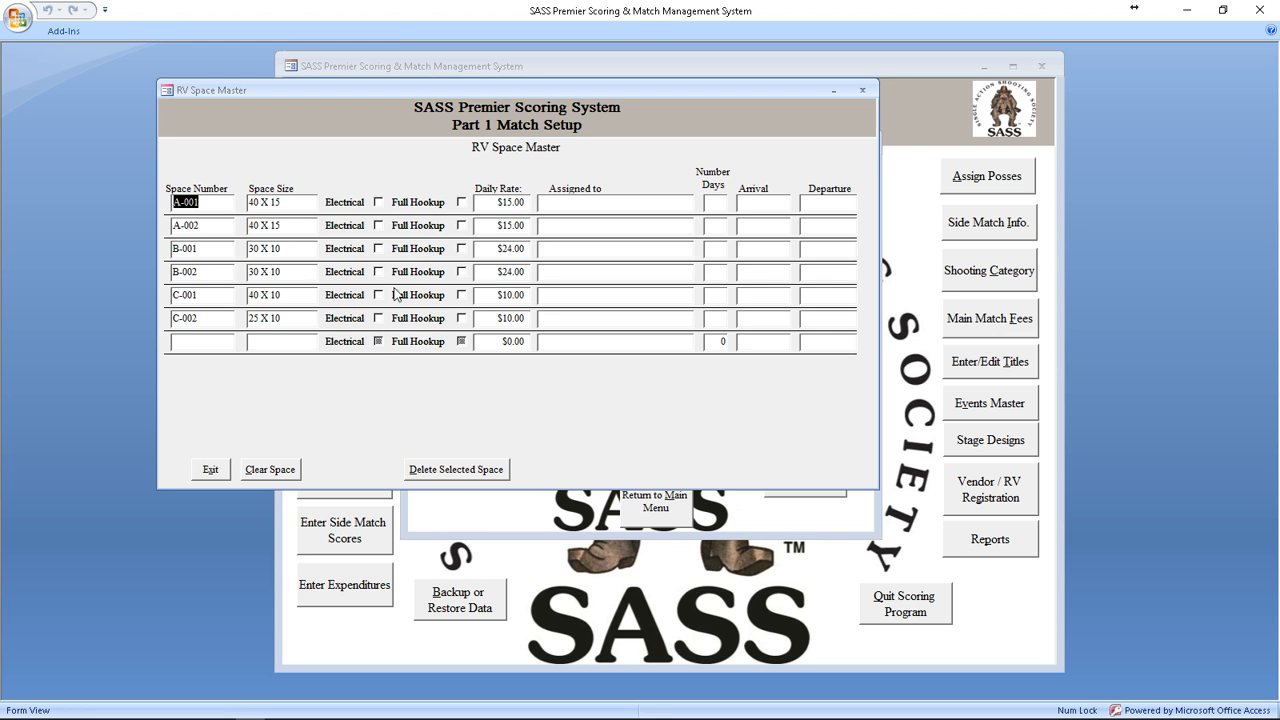
left_click(462, 203)
left_click(462, 226)
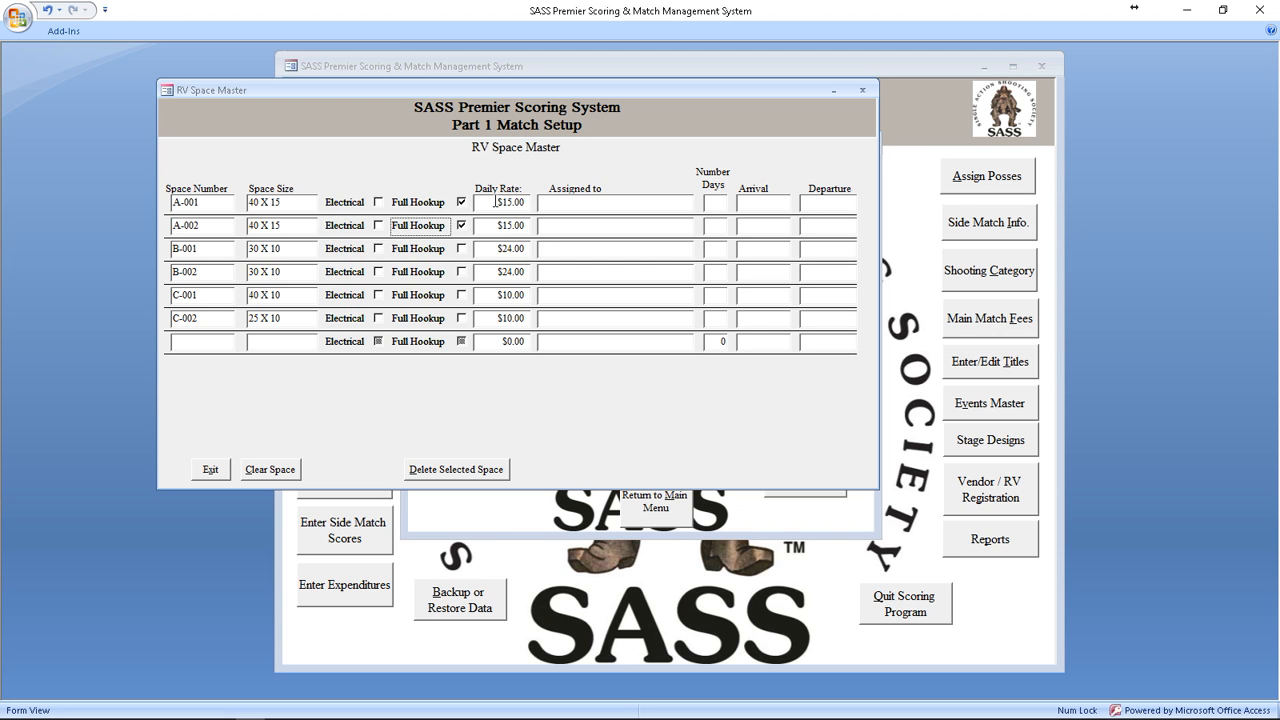
Step: Set the daily rate of RV spaces A-001 and A-002 to $20
left_click(494, 202)
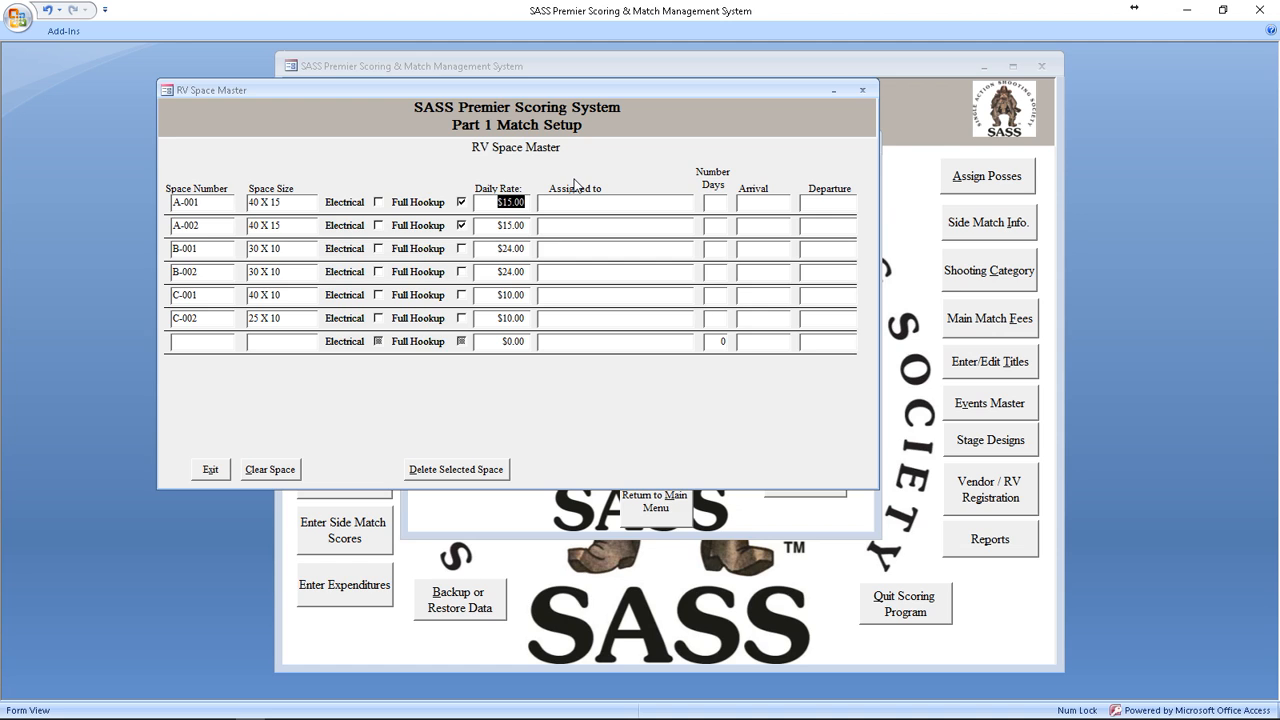
type("20")
key("Tab")
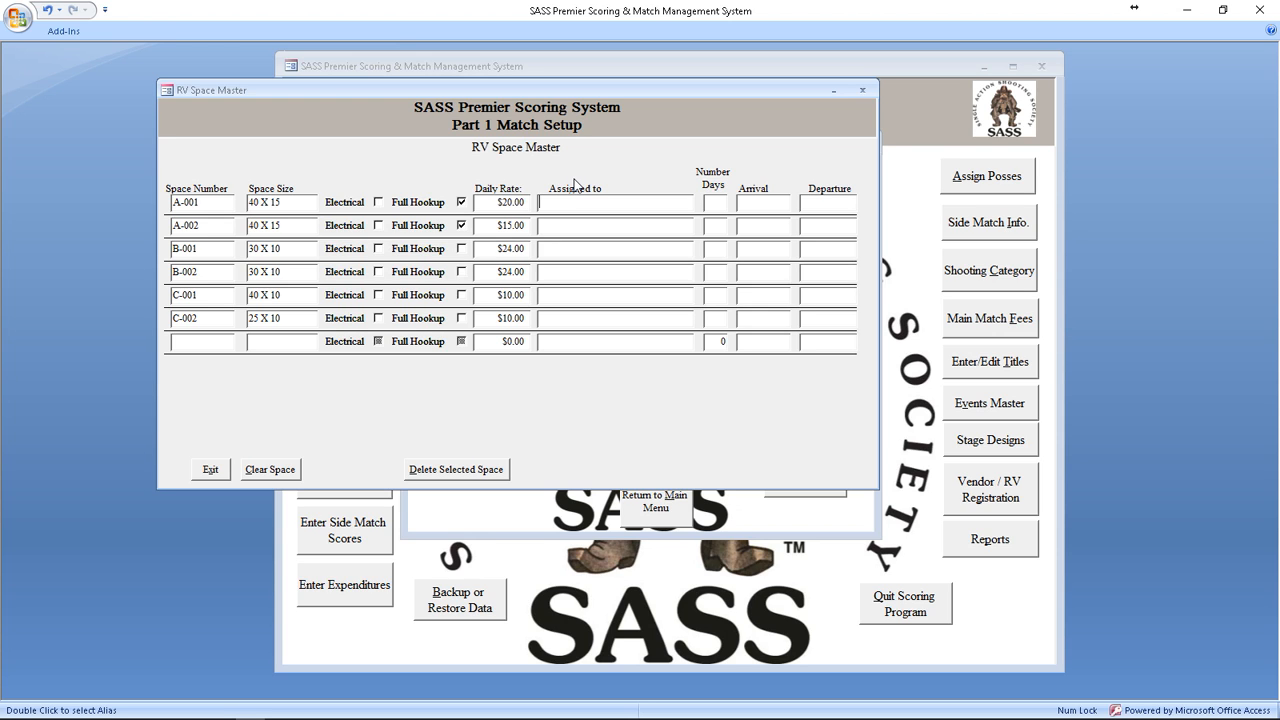
left_click(497, 225)
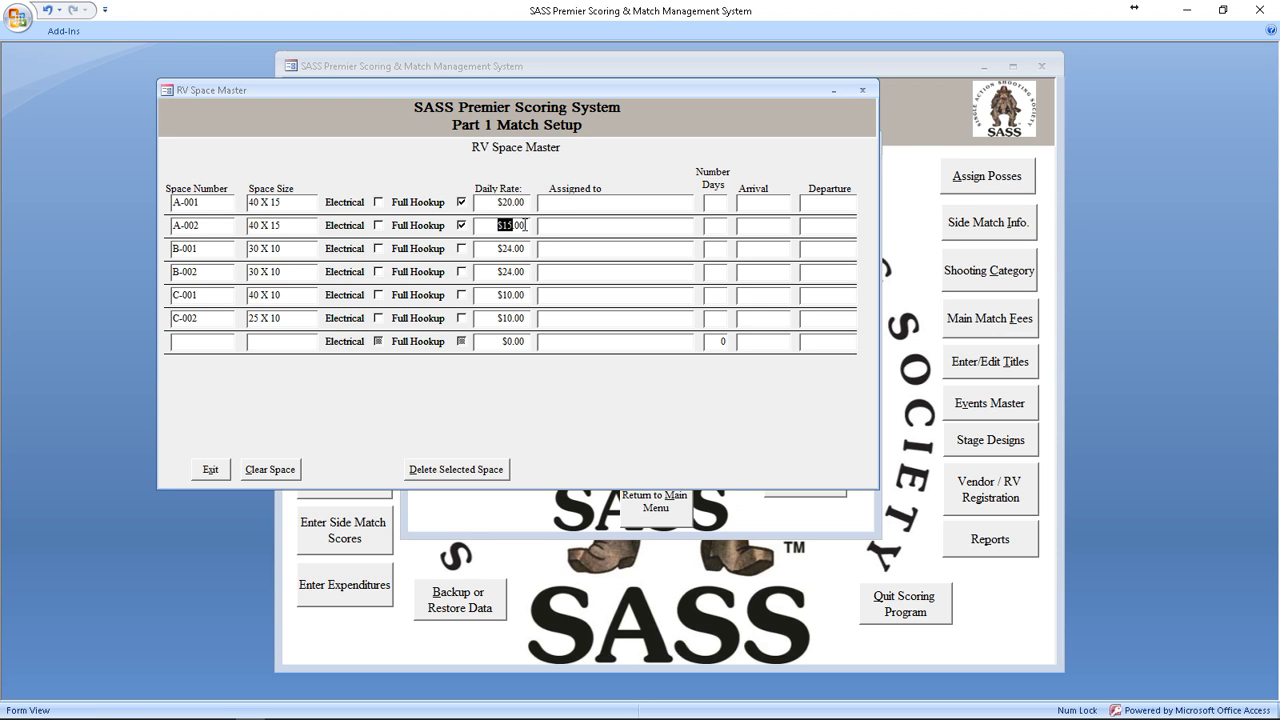
type("20")
key("Tab")
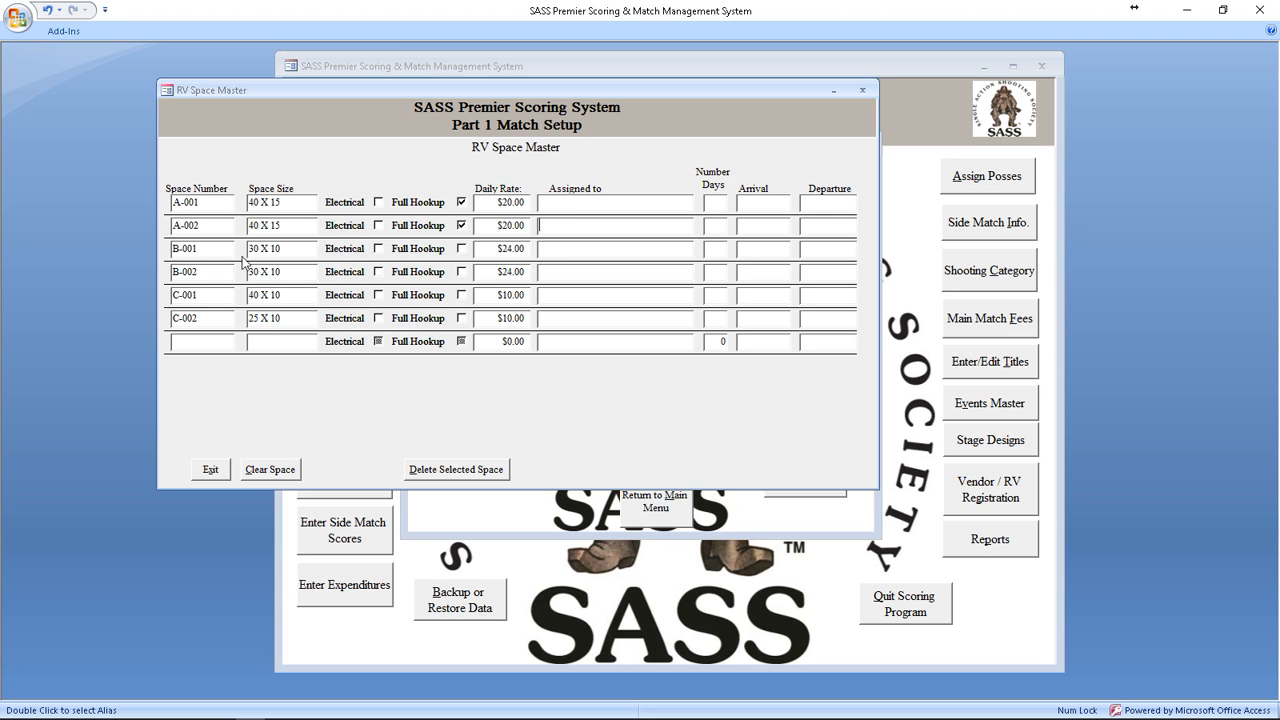
Step: Mark RV spaces B-001 and B-002 as electrical, set their daily rates to $15, and return to the main menu
left_click(378, 248)
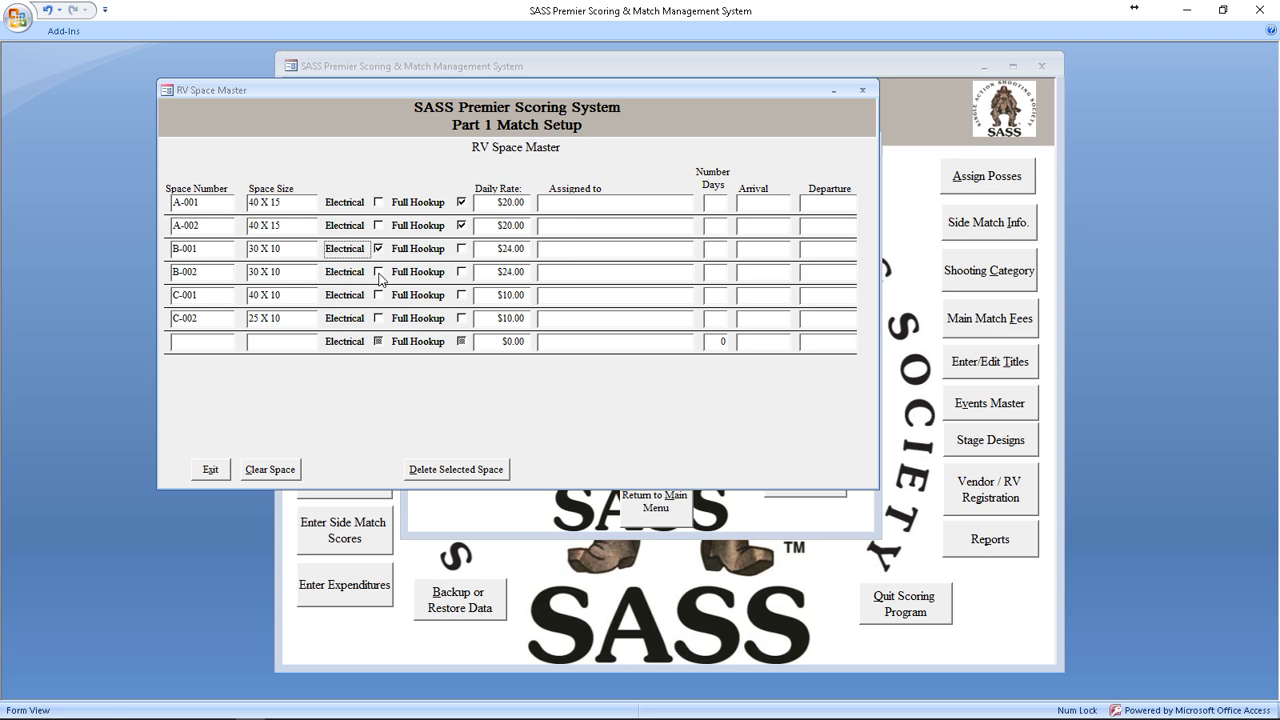
left_click(378, 271)
left_click_drag(500, 248, 549, 245)
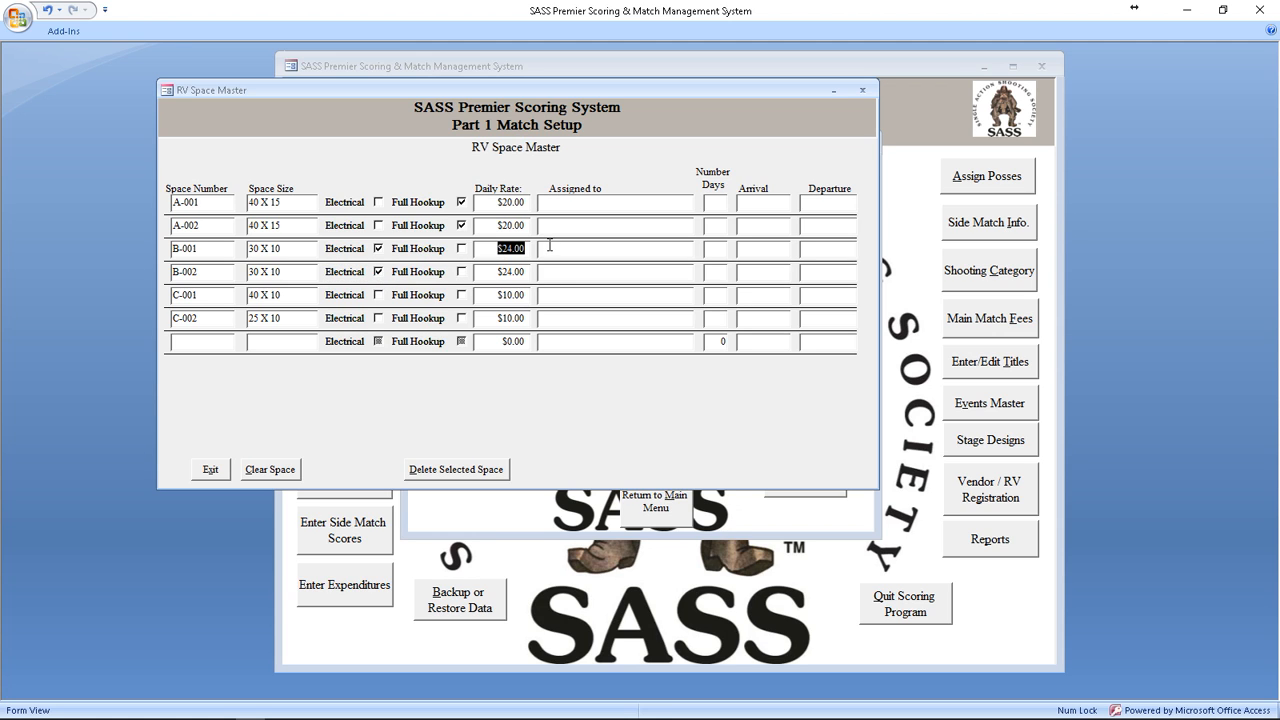
type("15")
key("Tab")
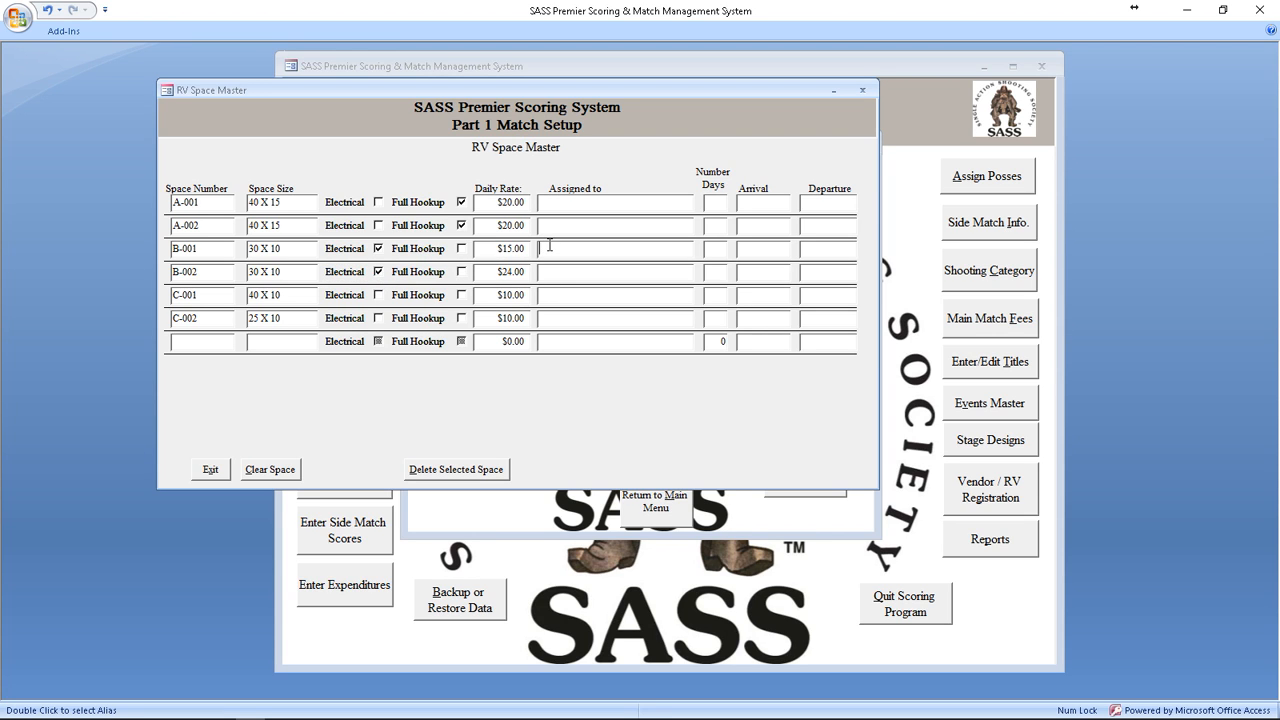
key("BackSpace")
left_click_drag(486, 271, 540, 271)
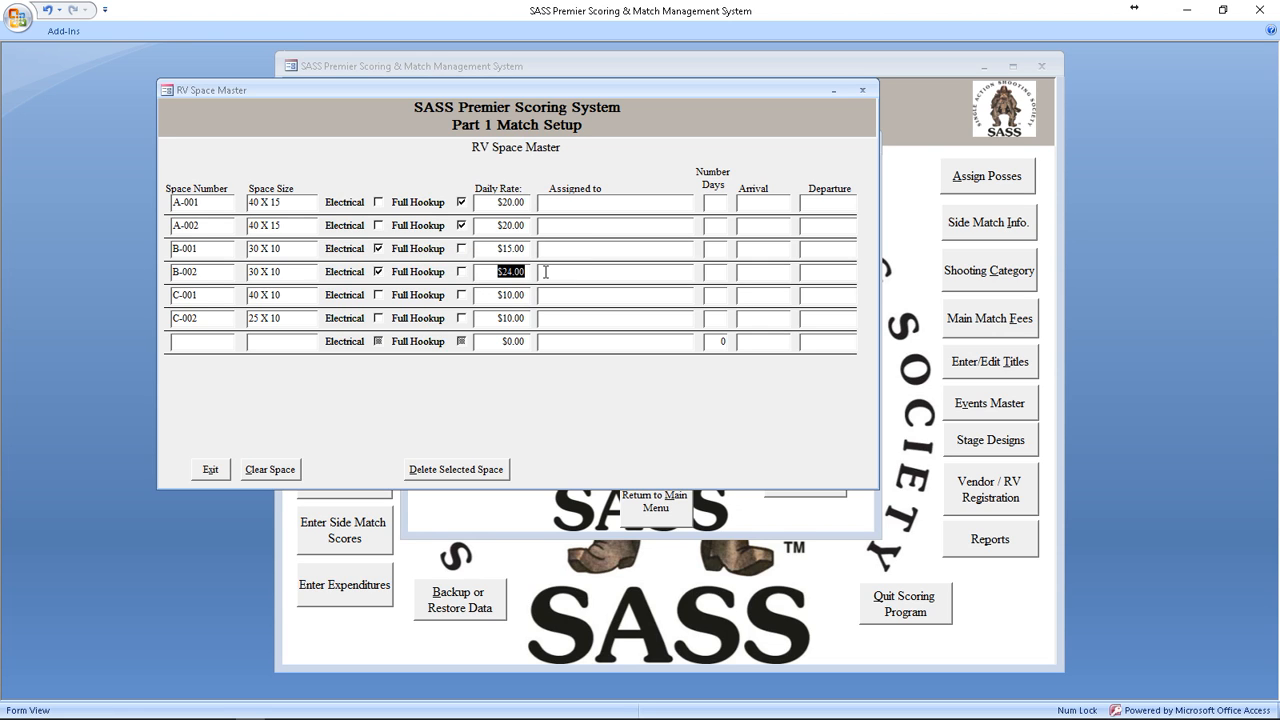
type("15")
left_click(299, 296)
left_click(211, 470)
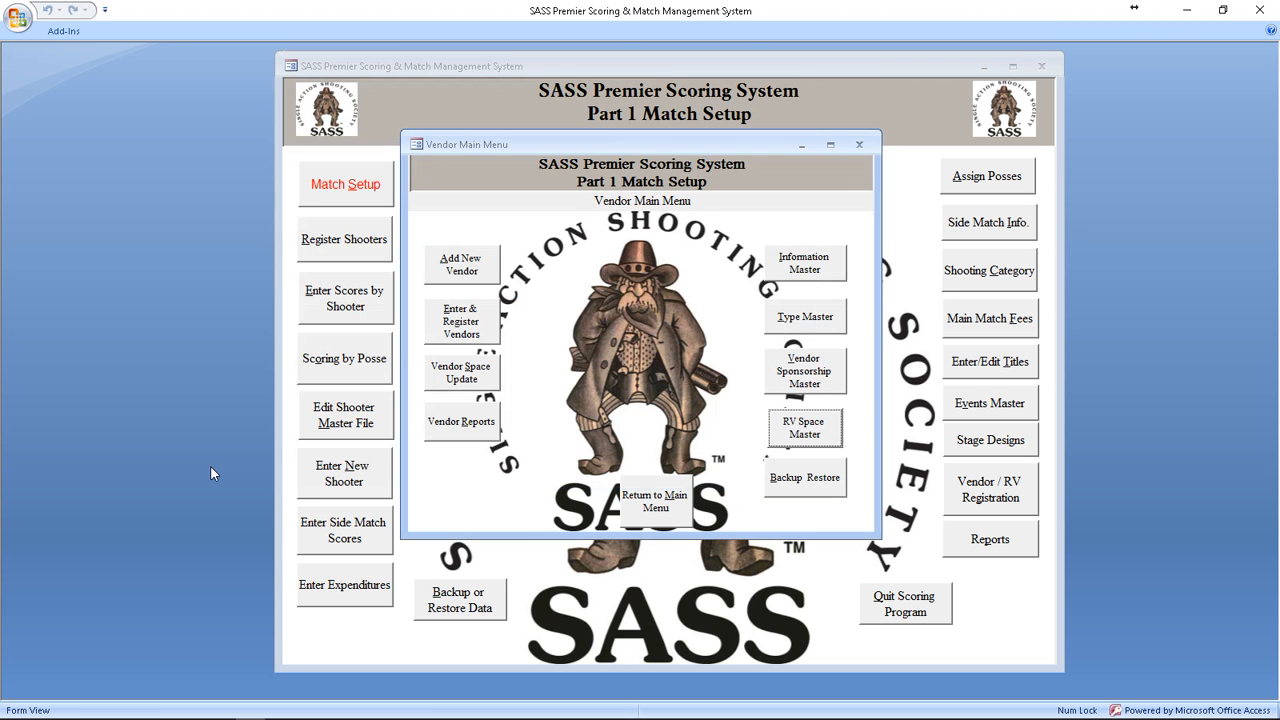
left_click(655, 497)
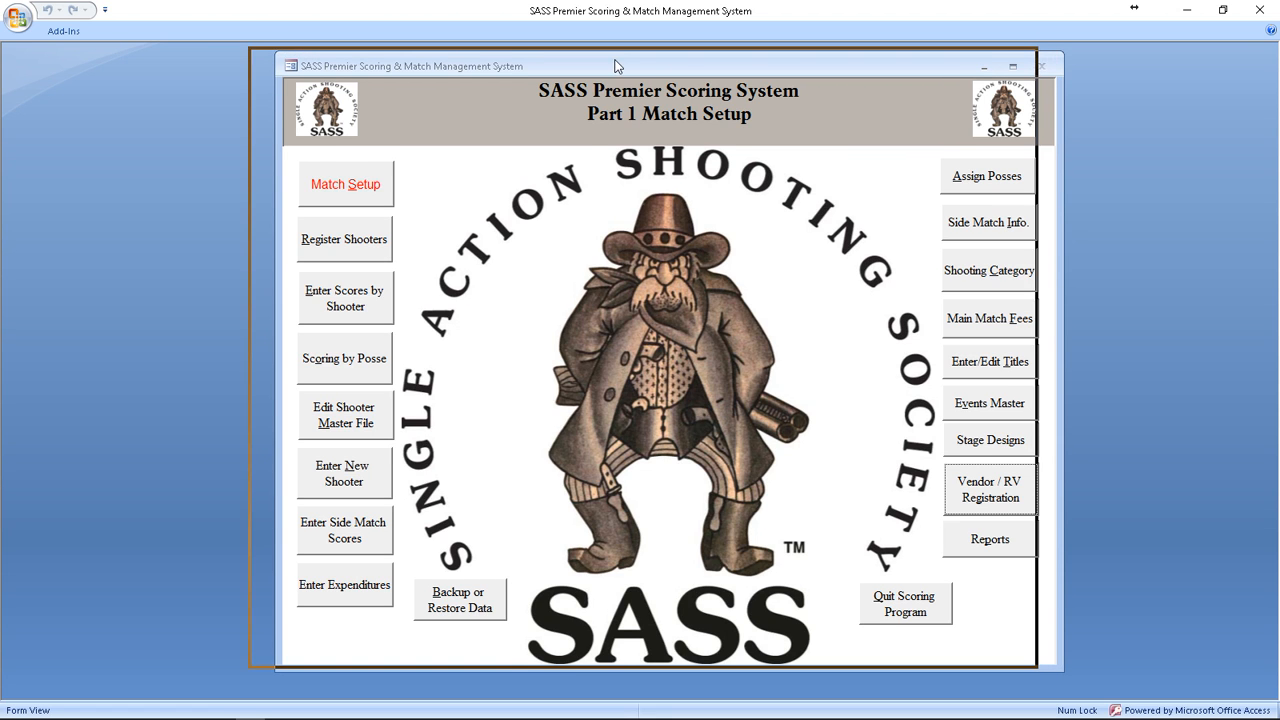
Step: Start the match setup, clearing all previous matches and confirming the removal of all match information
left_click_drag(641, 63, 615, 59)
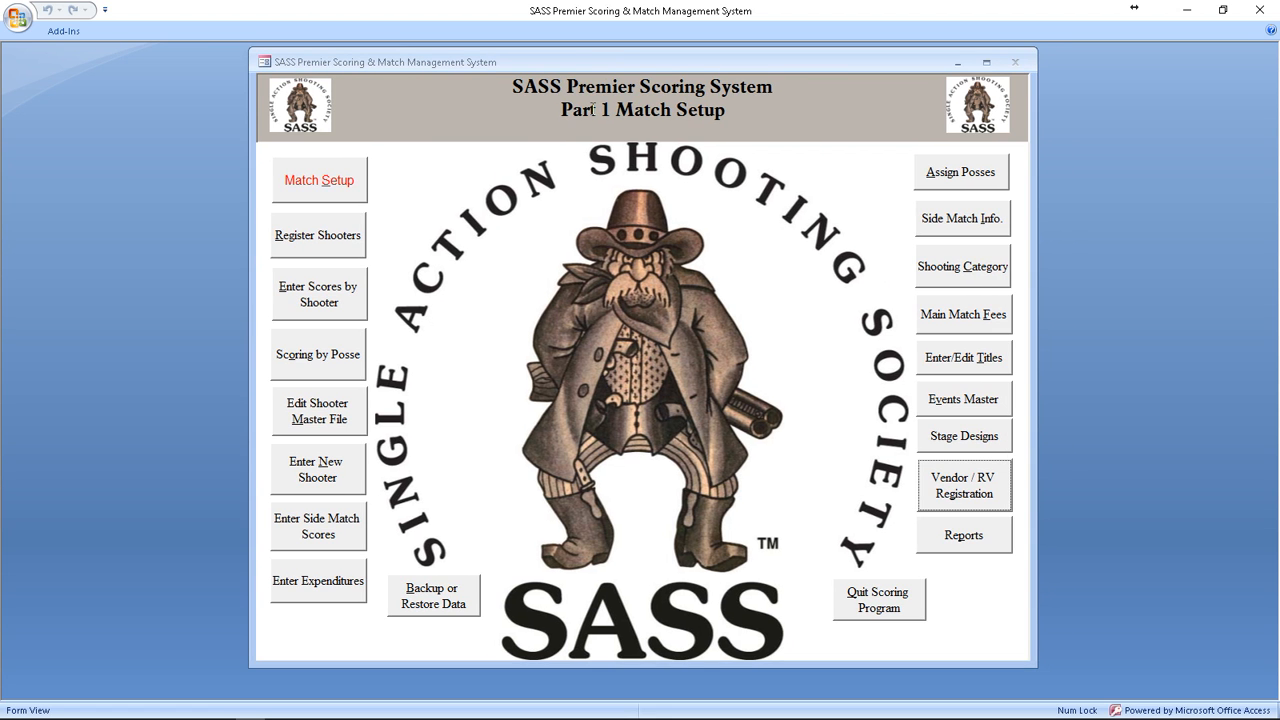
left_click(322, 181)
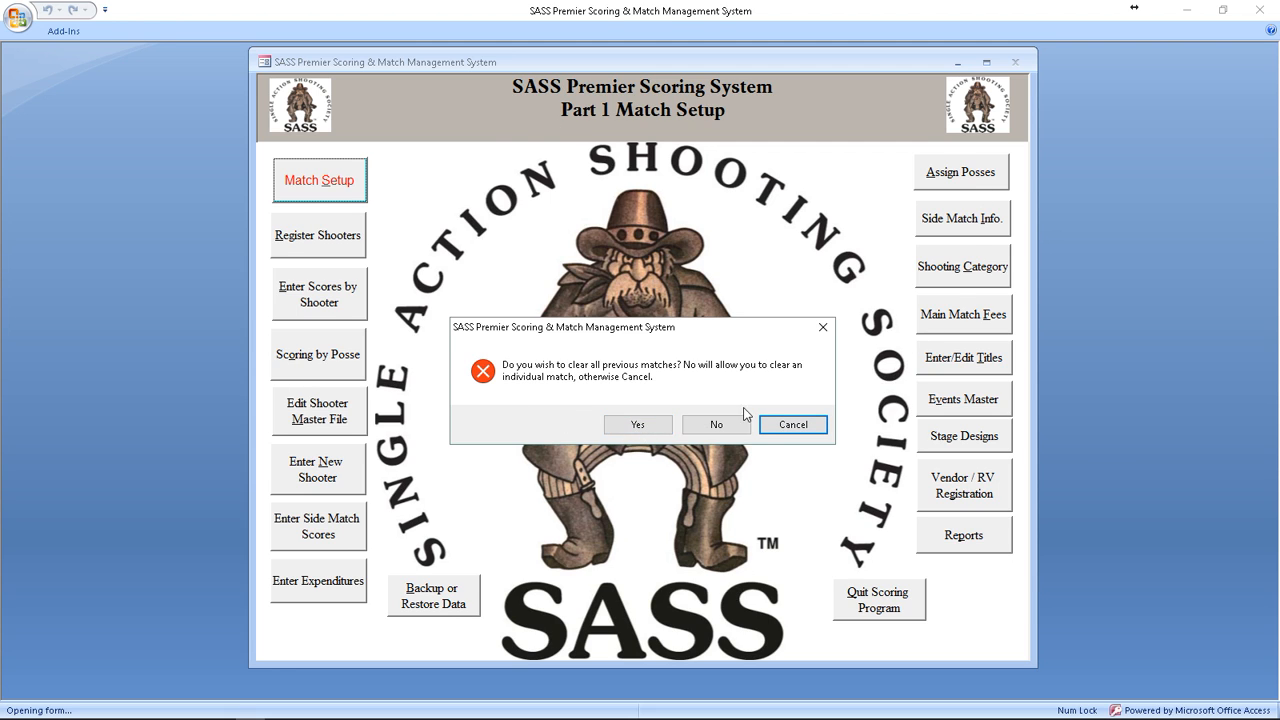
left_click(651, 426)
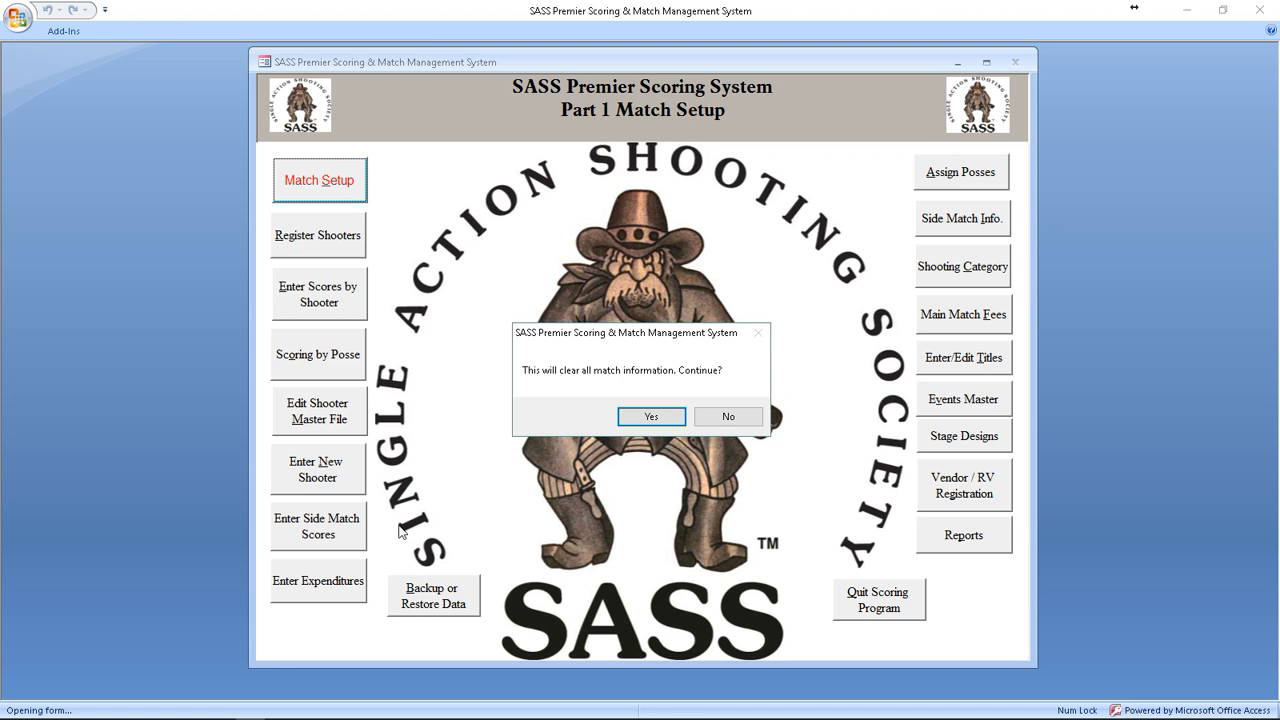
left_click(648, 416)
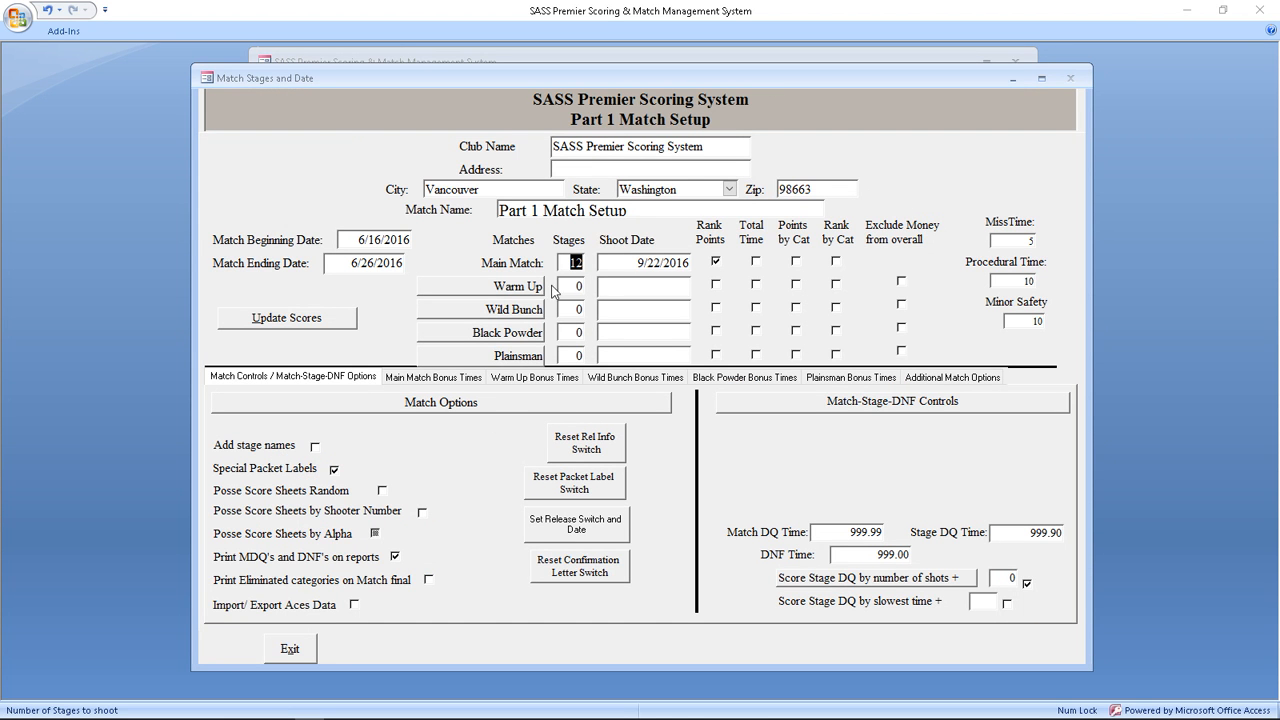
Step: Set the match beginning date to 9/18/2016
left_click(352, 240)
left_click(421, 237)
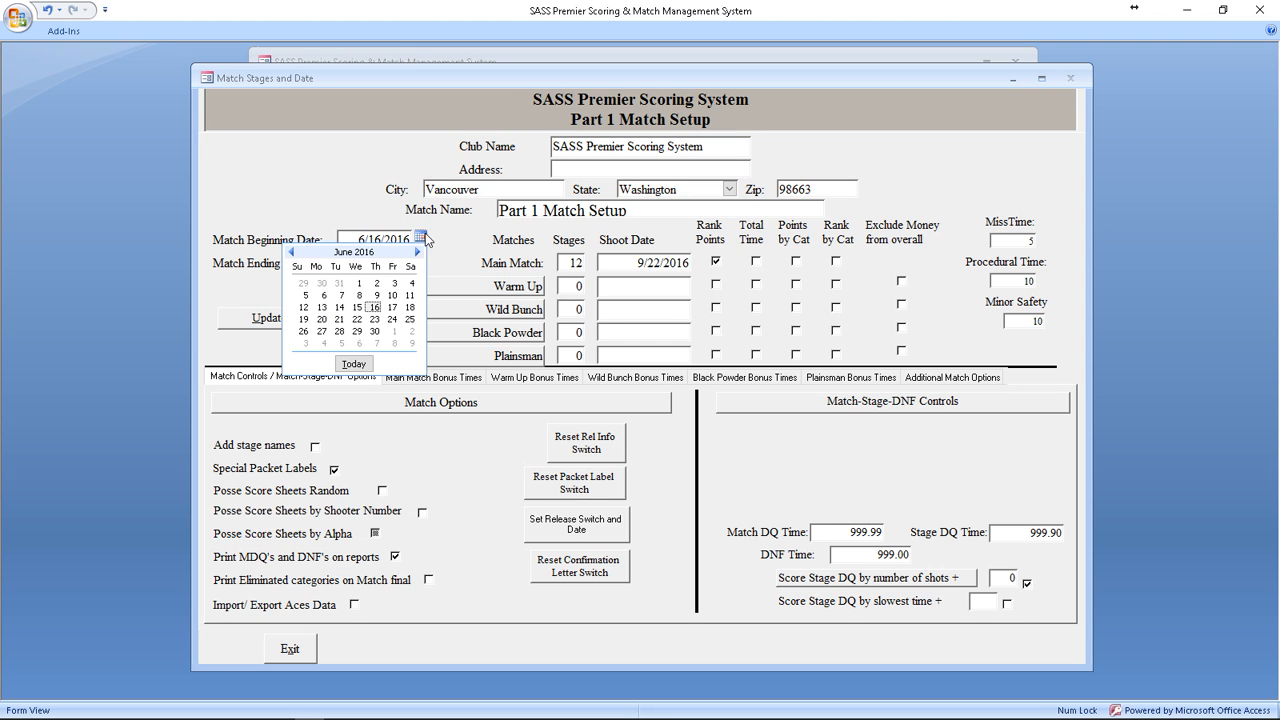
left_click(418, 252)
left_click(418, 252)
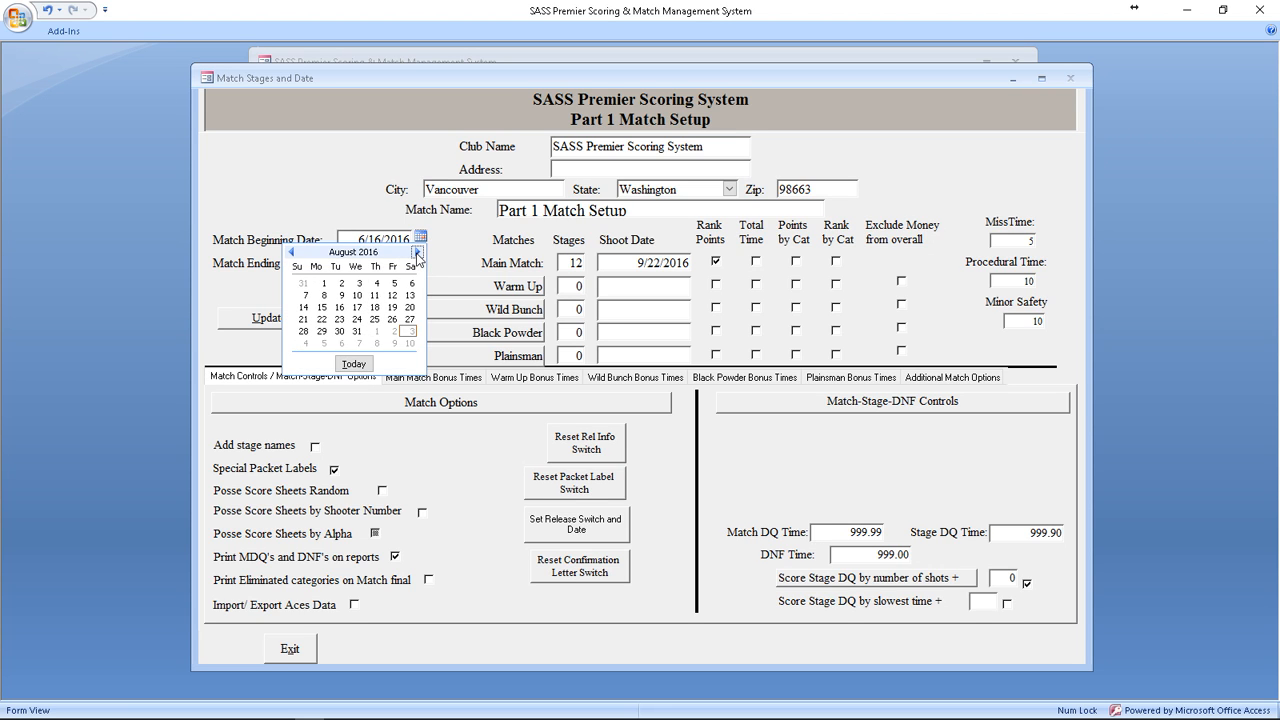
left_click(418, 252)
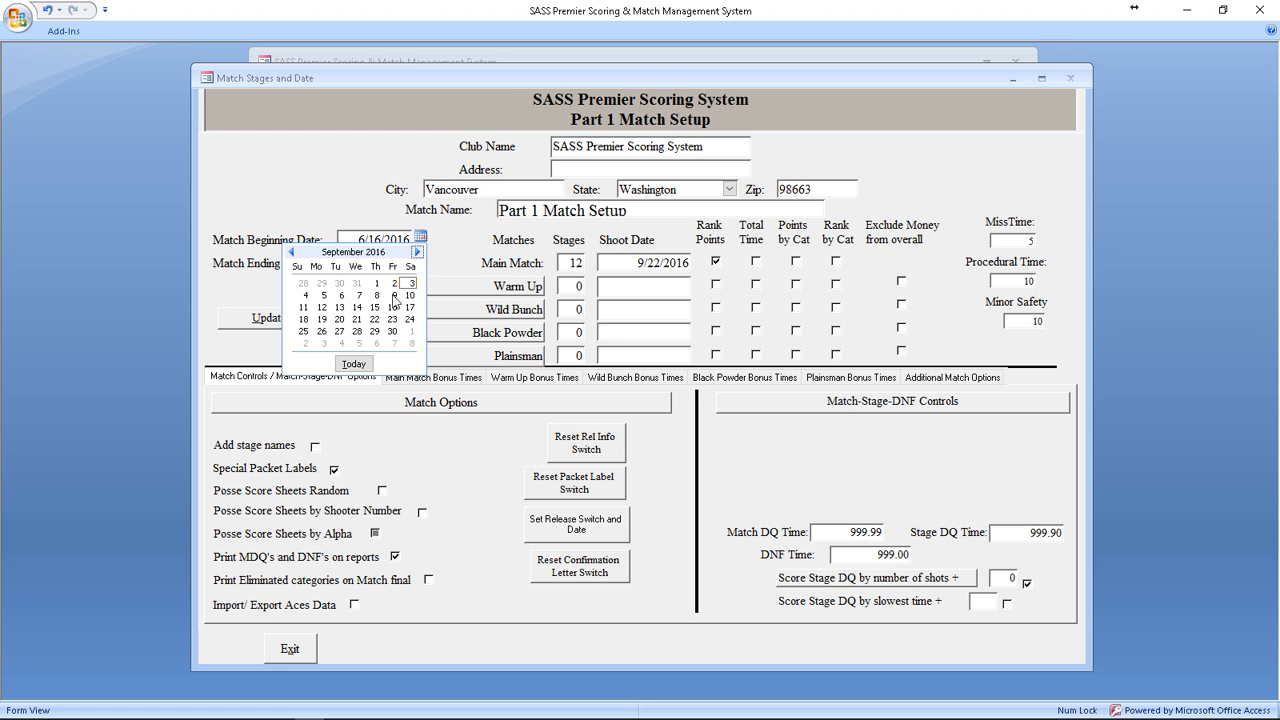
left_click(303, 319)
Step: Set the match ending date to 9/25/2016
left_click(400, 264)
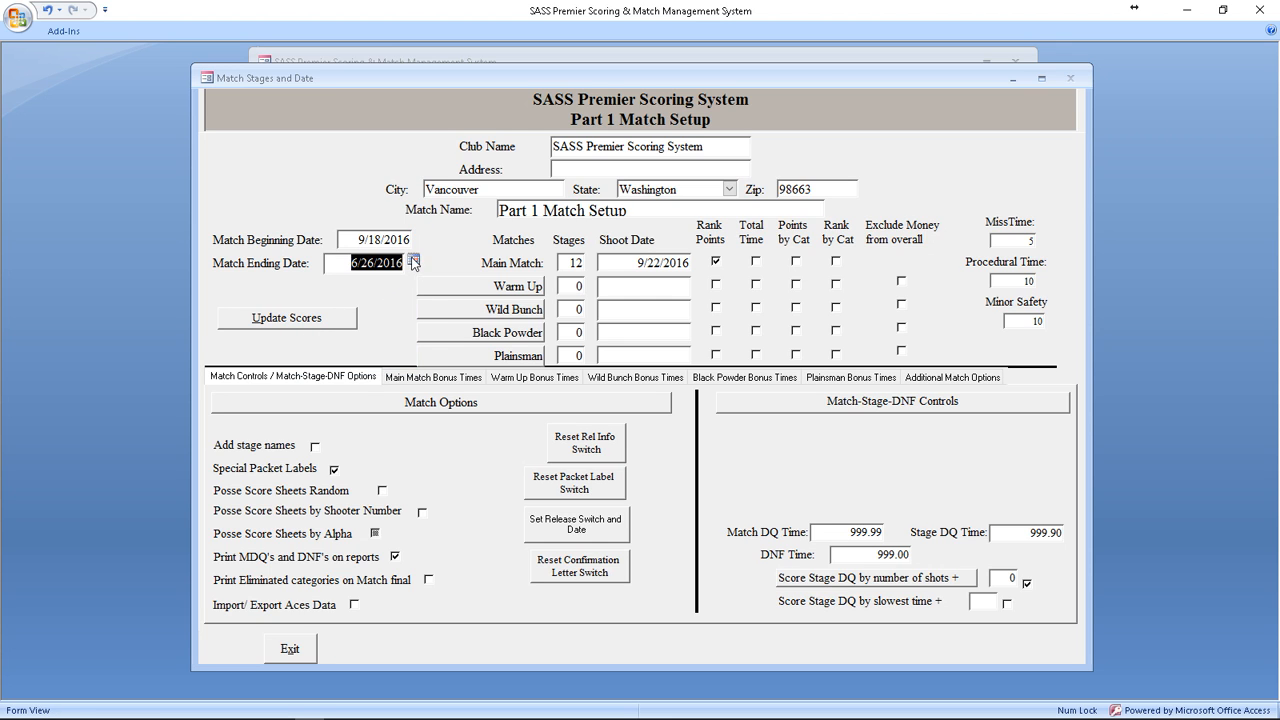
left_click(413, 260)
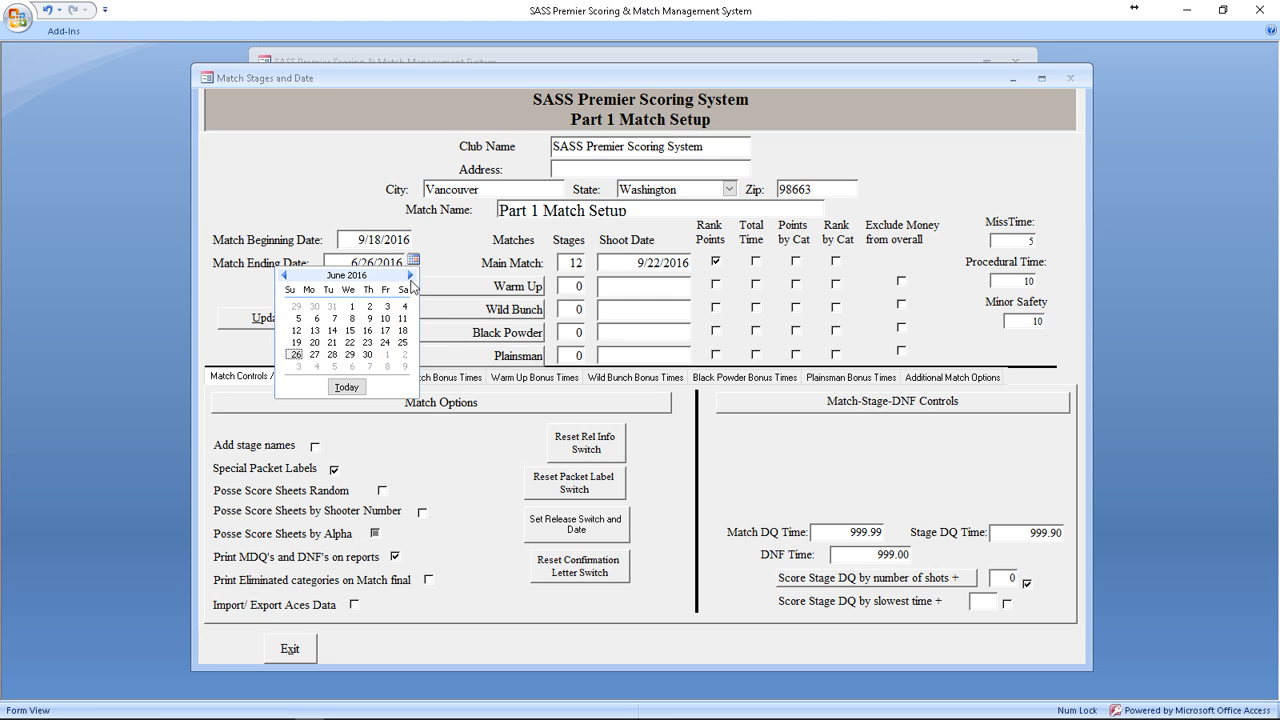
left_click(410, 275)
left_click(410, 275)
left_click(410, 275)
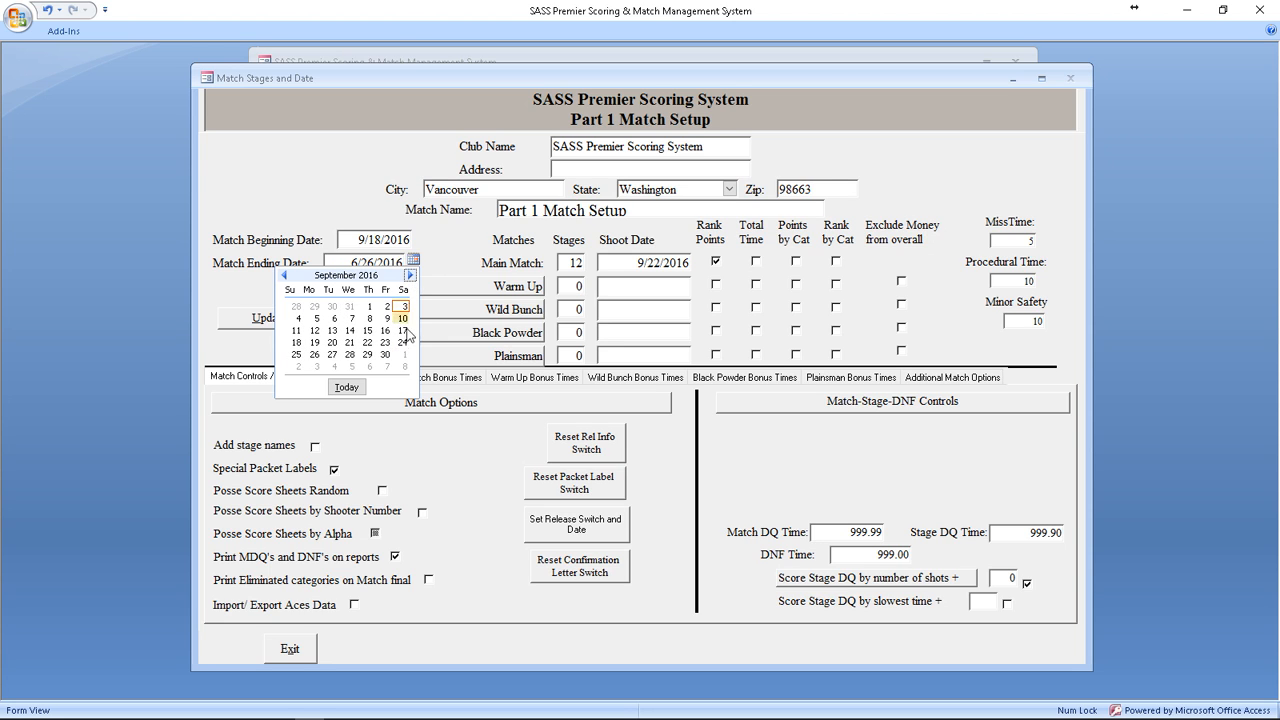
left_click(296, 355)
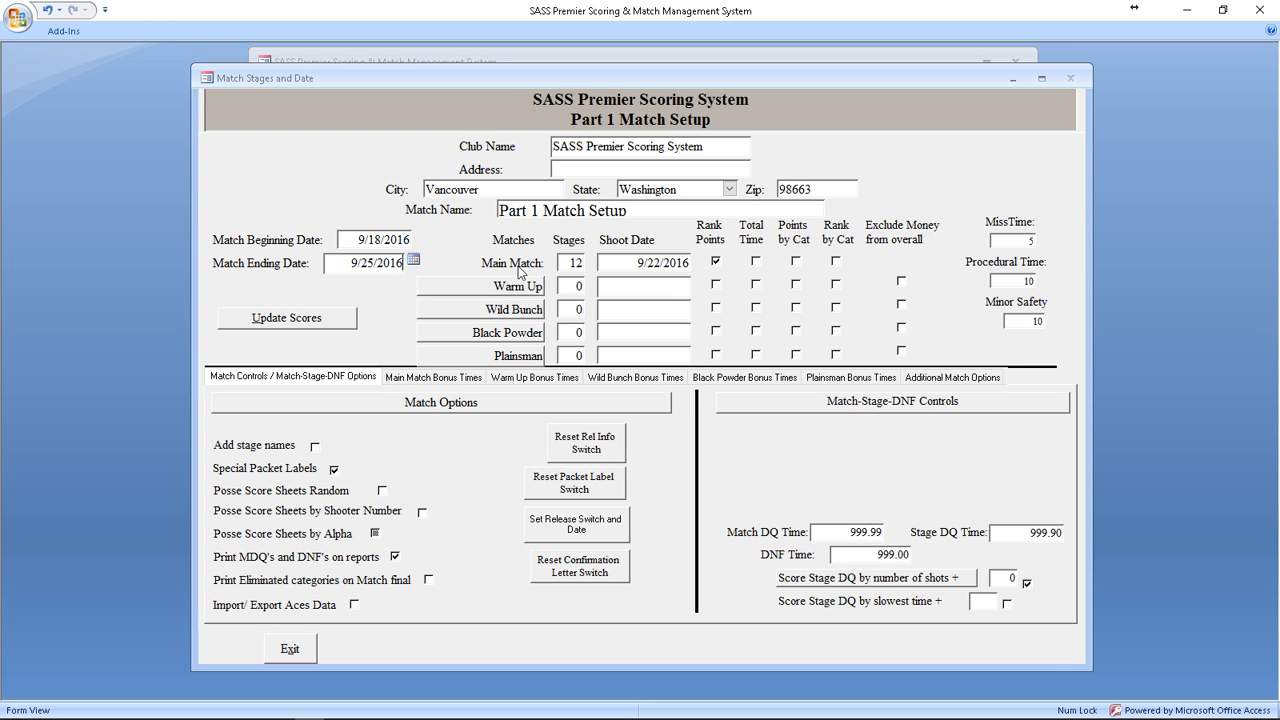
Step: Set the Main Match shoot date to 9/22/2016 with scoring by rank points
left_click(678, 266)
left_click(700, 262)
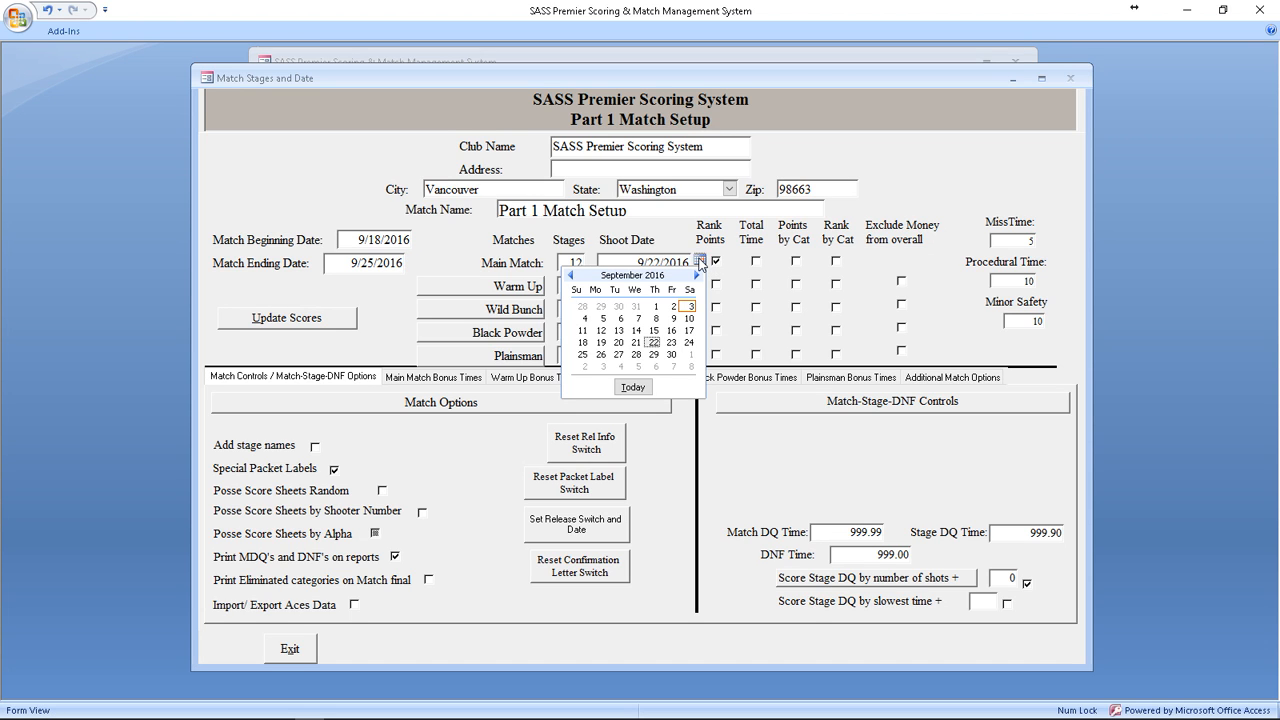
left_click(655, 345)
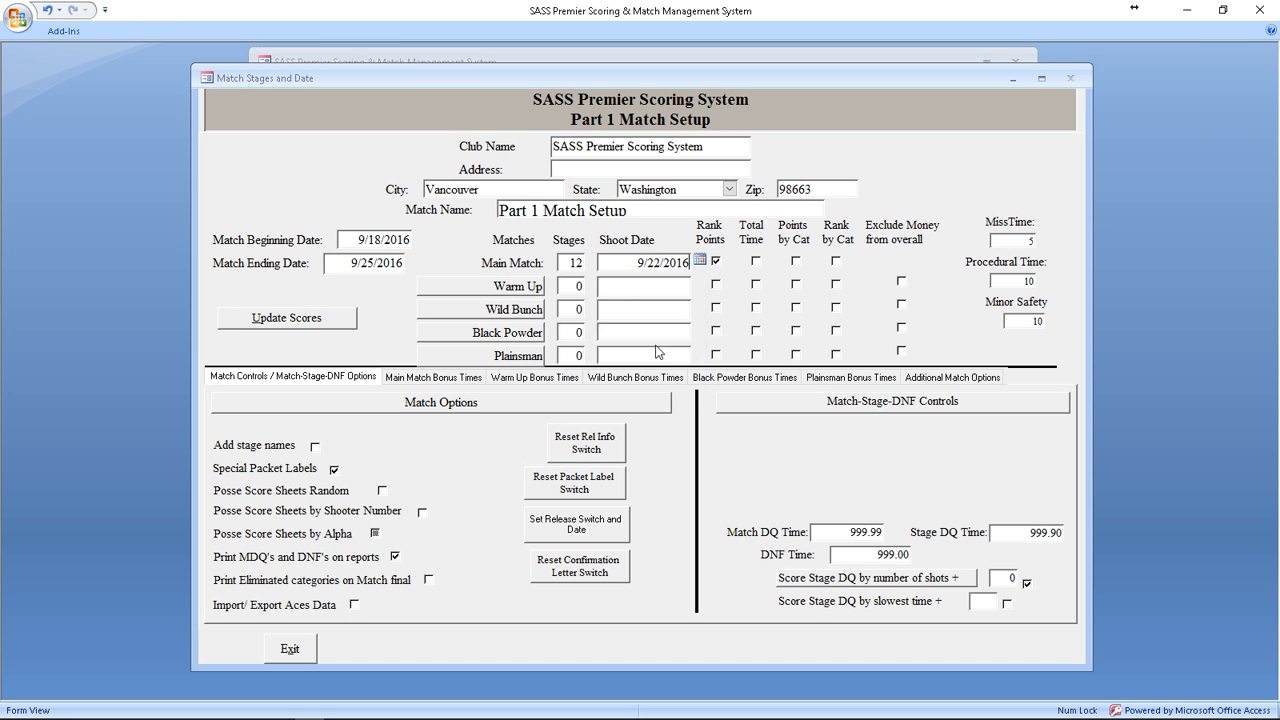
left_click(715, 276)
left_click(715, 262)
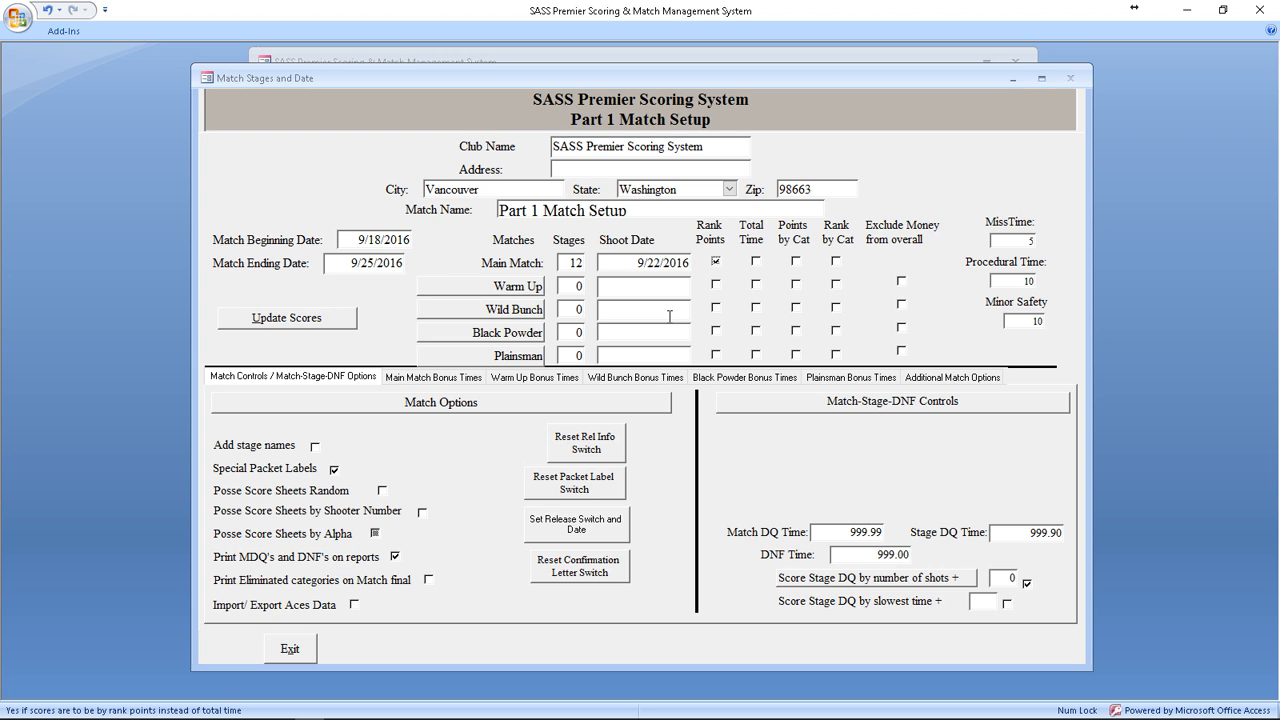
Step: Set the Warm Up match to 4 stages on 9/21/2016, scored by total time, and acknowledge the events master notice
left_click_drag(568, 282, 591, 287)
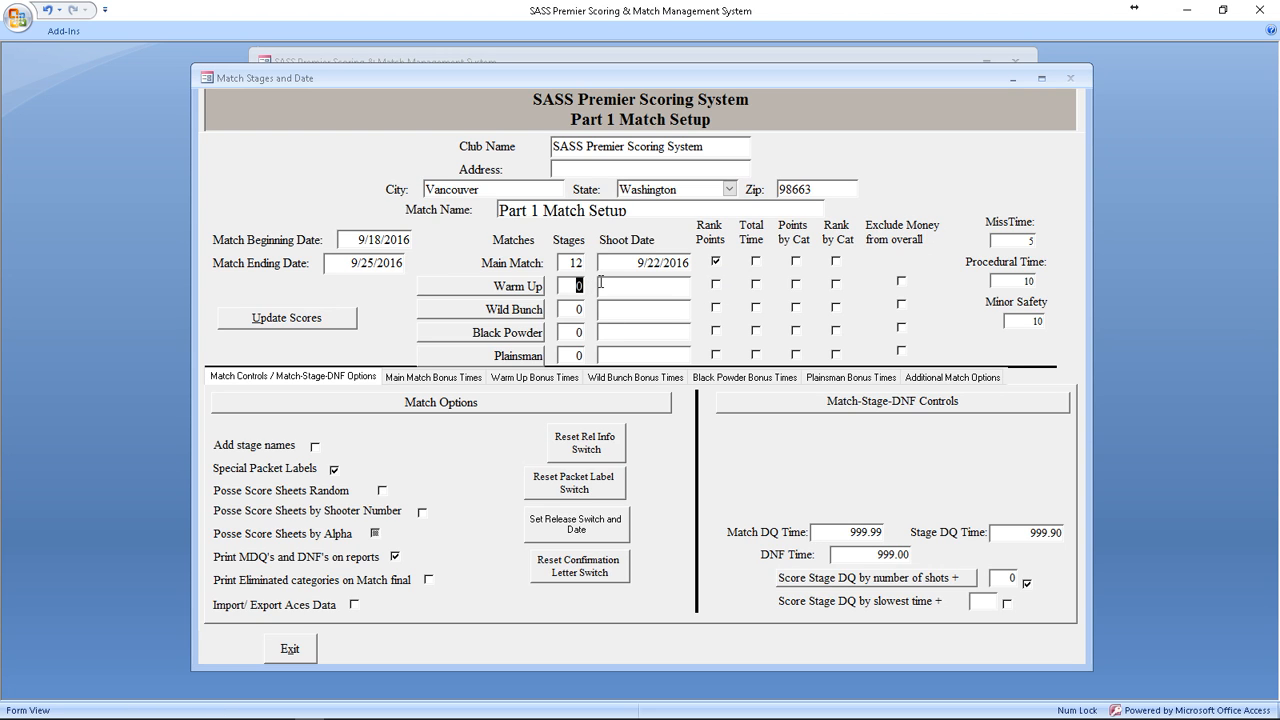
type("4")
left_click(600, 283)
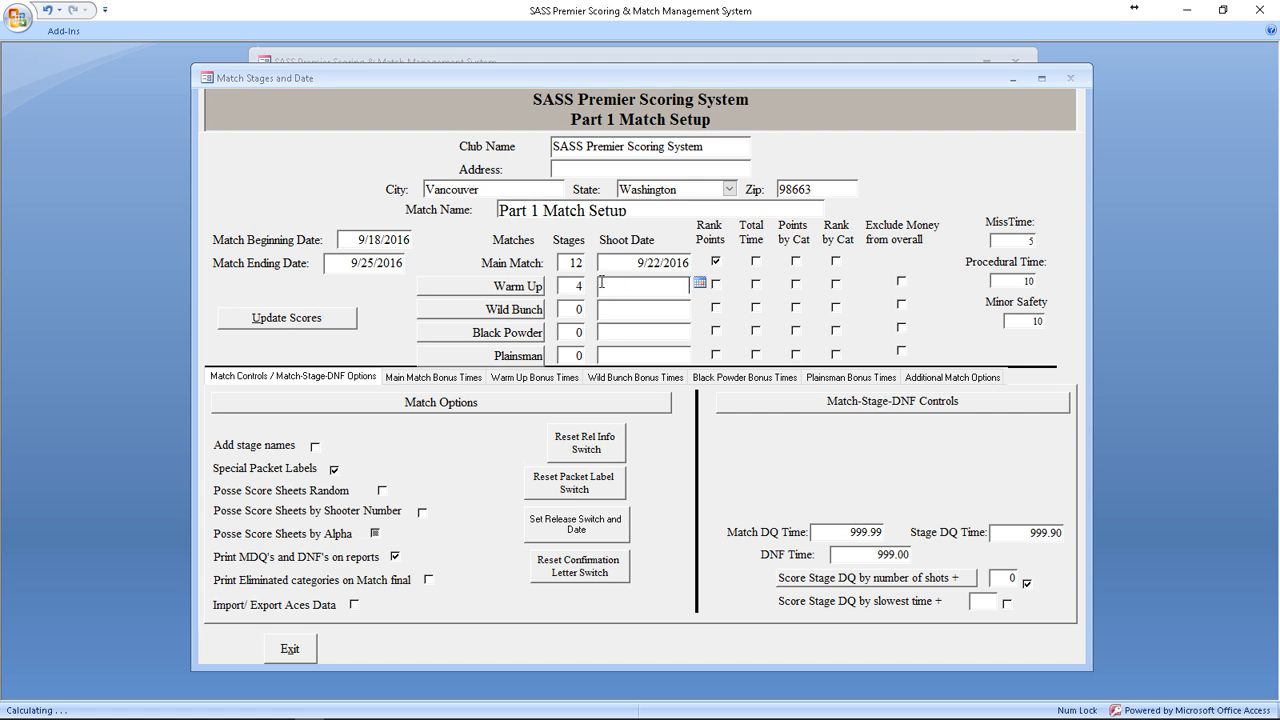
left_click(700, 285)
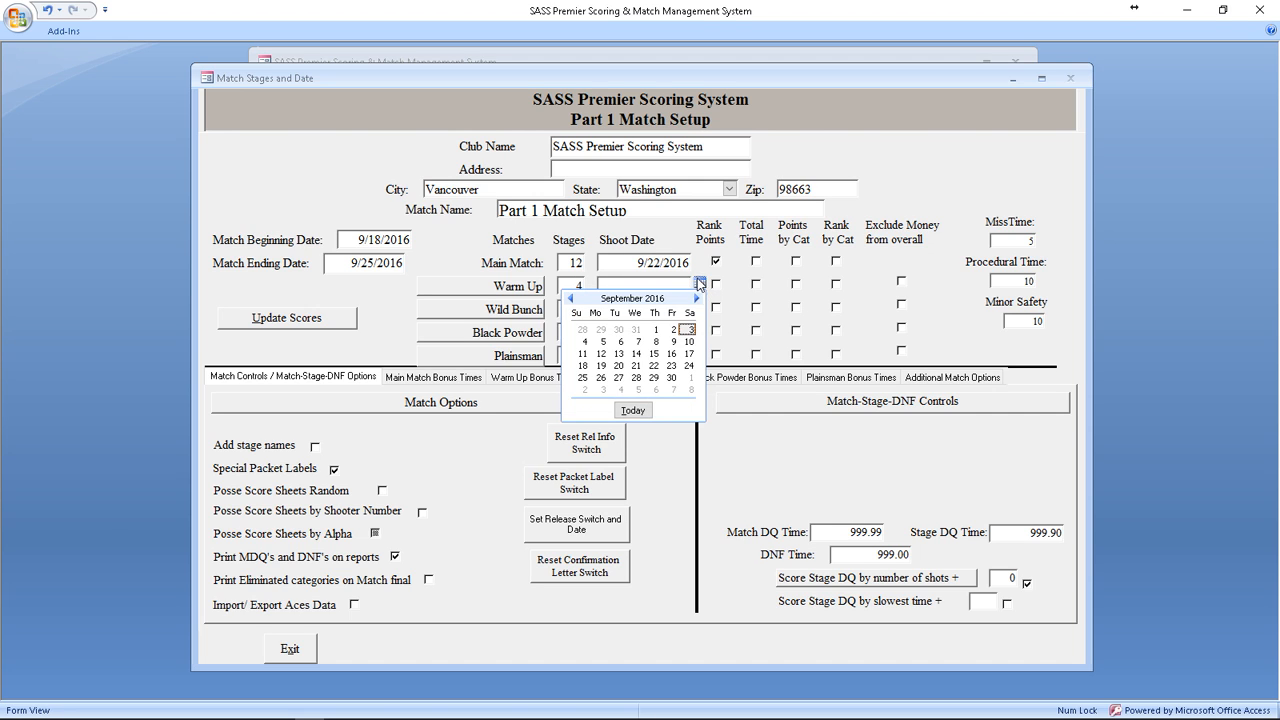
left_click(637, 368)
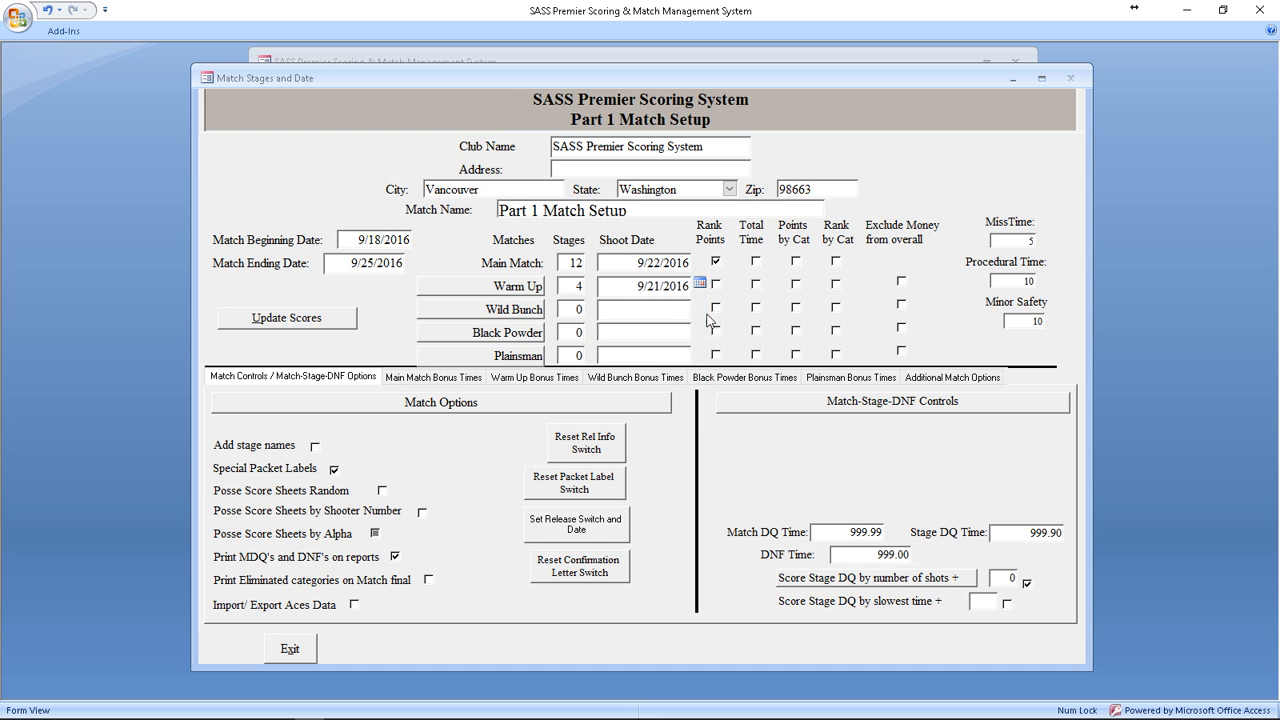
left_click(757, 284)
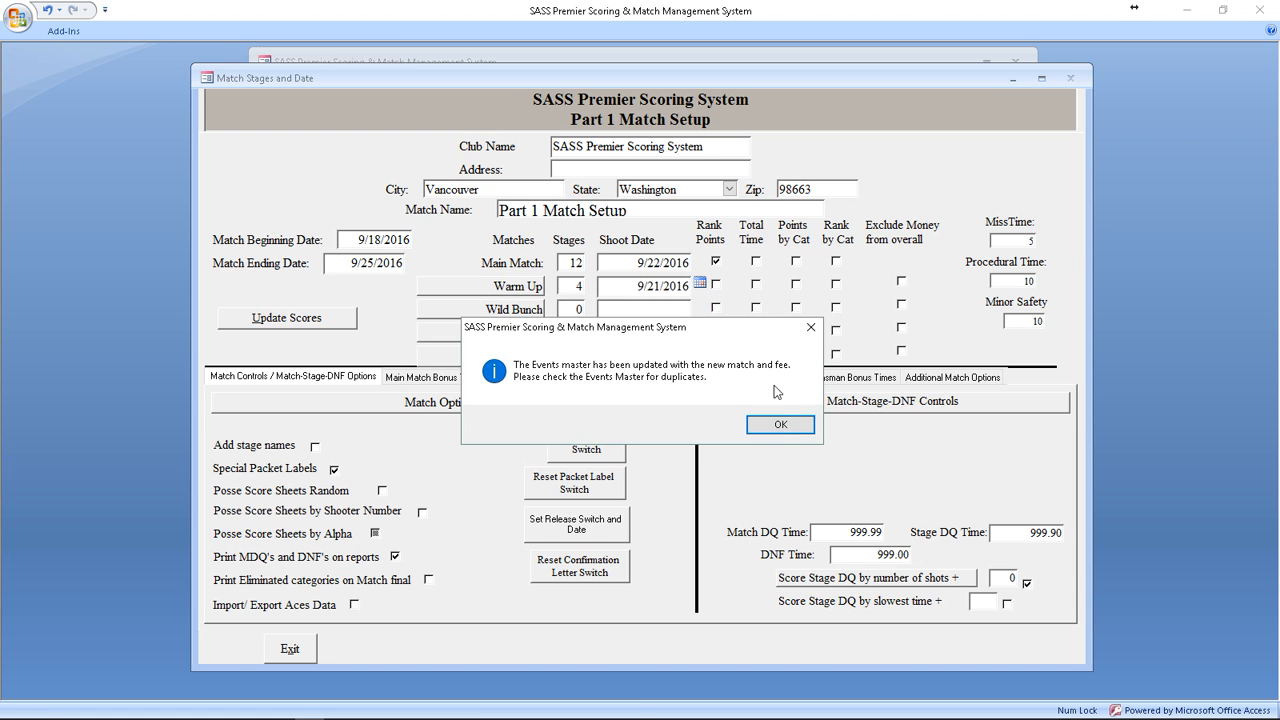
left_click(782, 426)
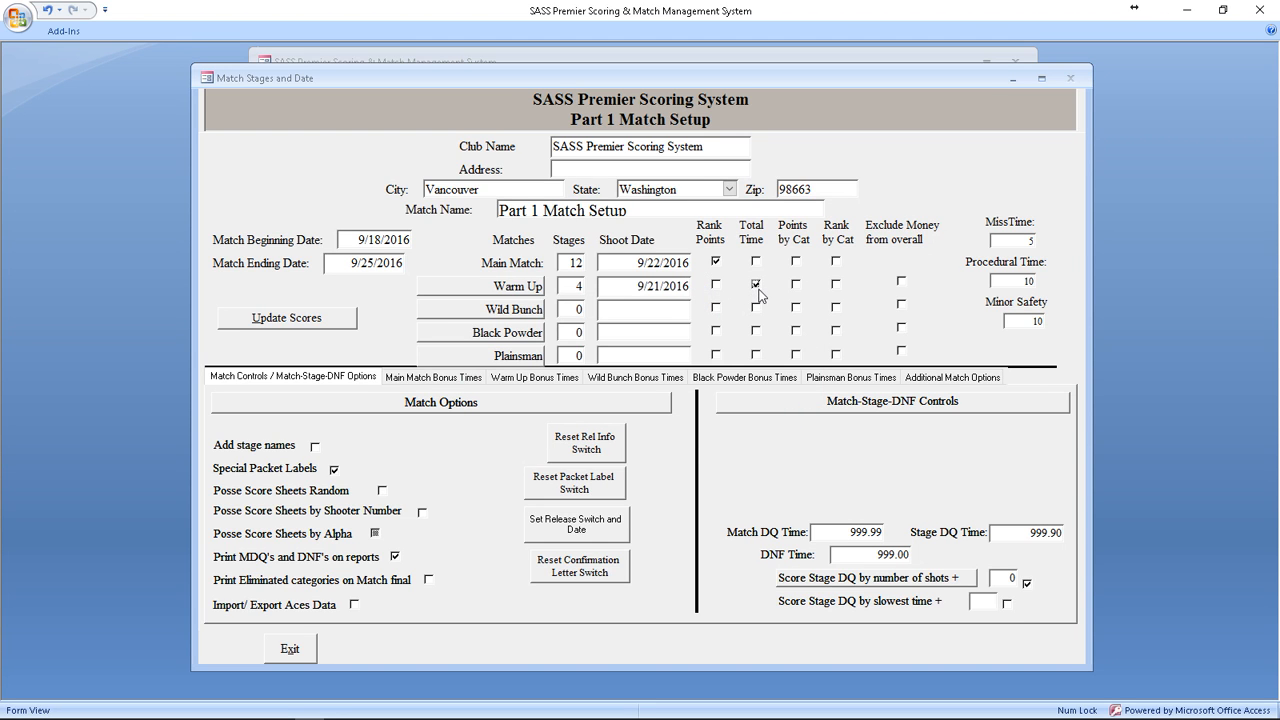
Step: Rename the Warm Up match to Warm Up 9 AM with a fee of 10, and acknowledge the events master notice
left_click(519, 288)
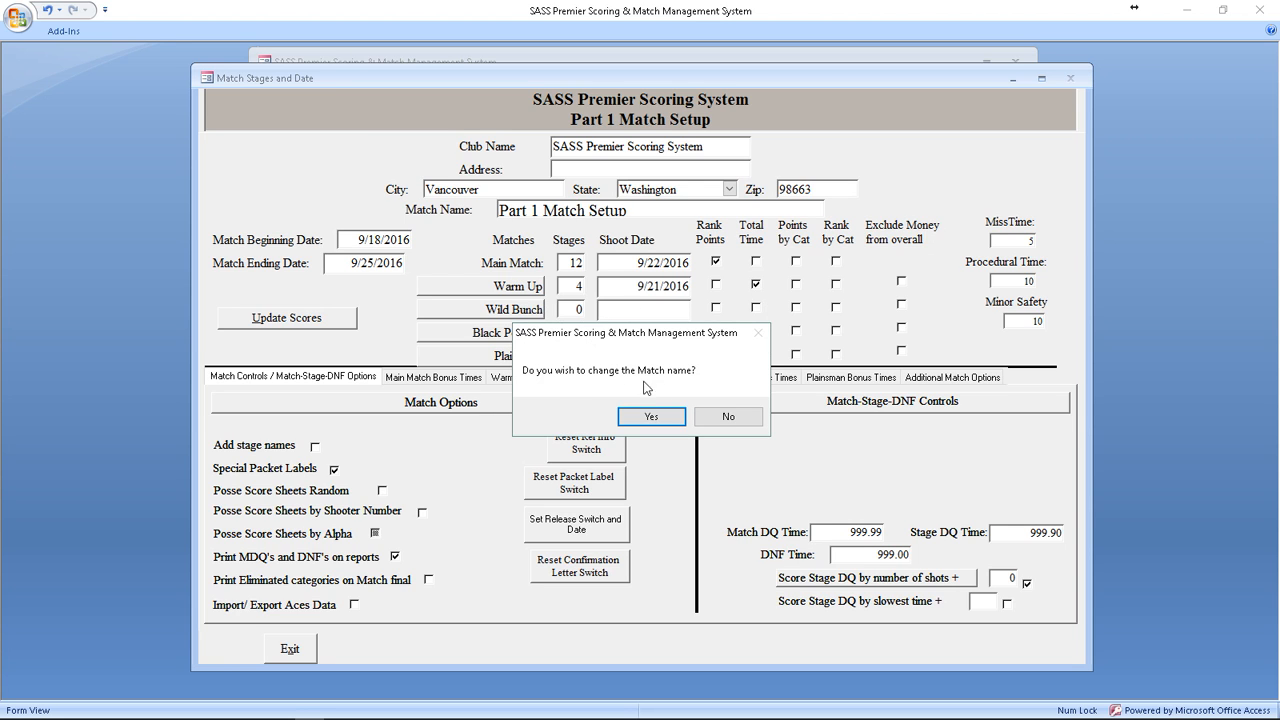
left_click(668, 420)
left_click(567, 301)
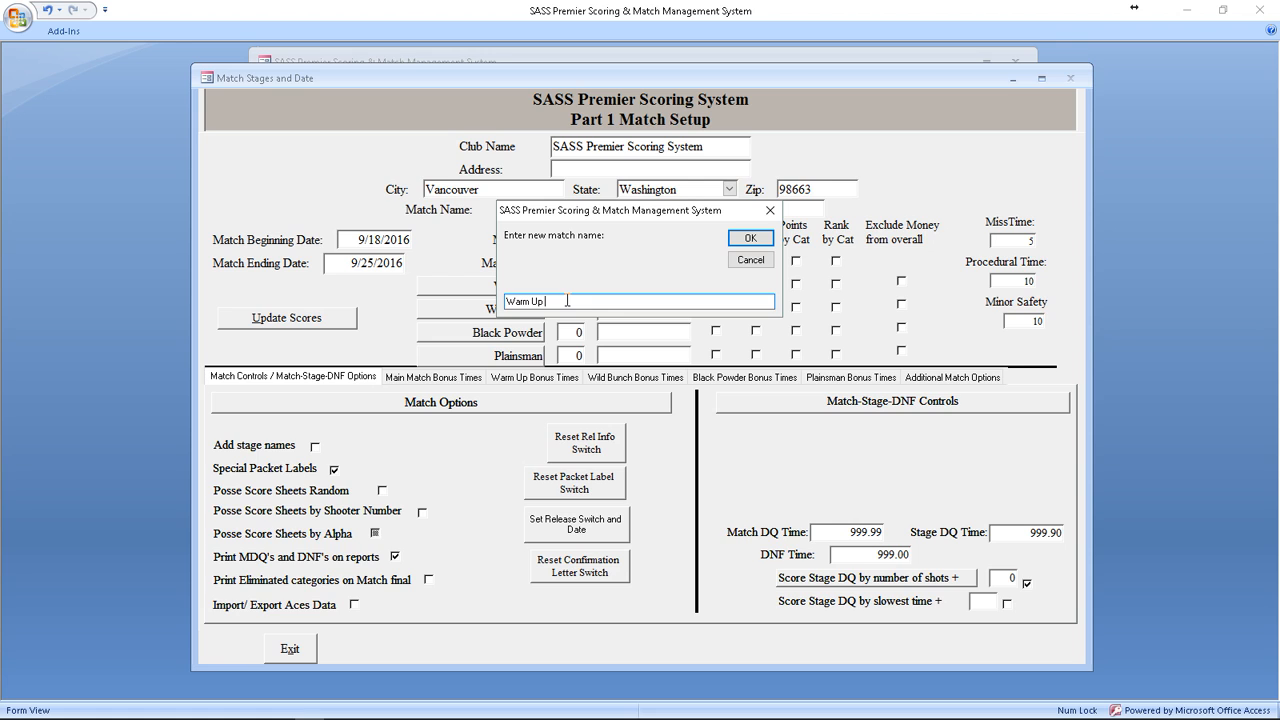
type("9 AM")
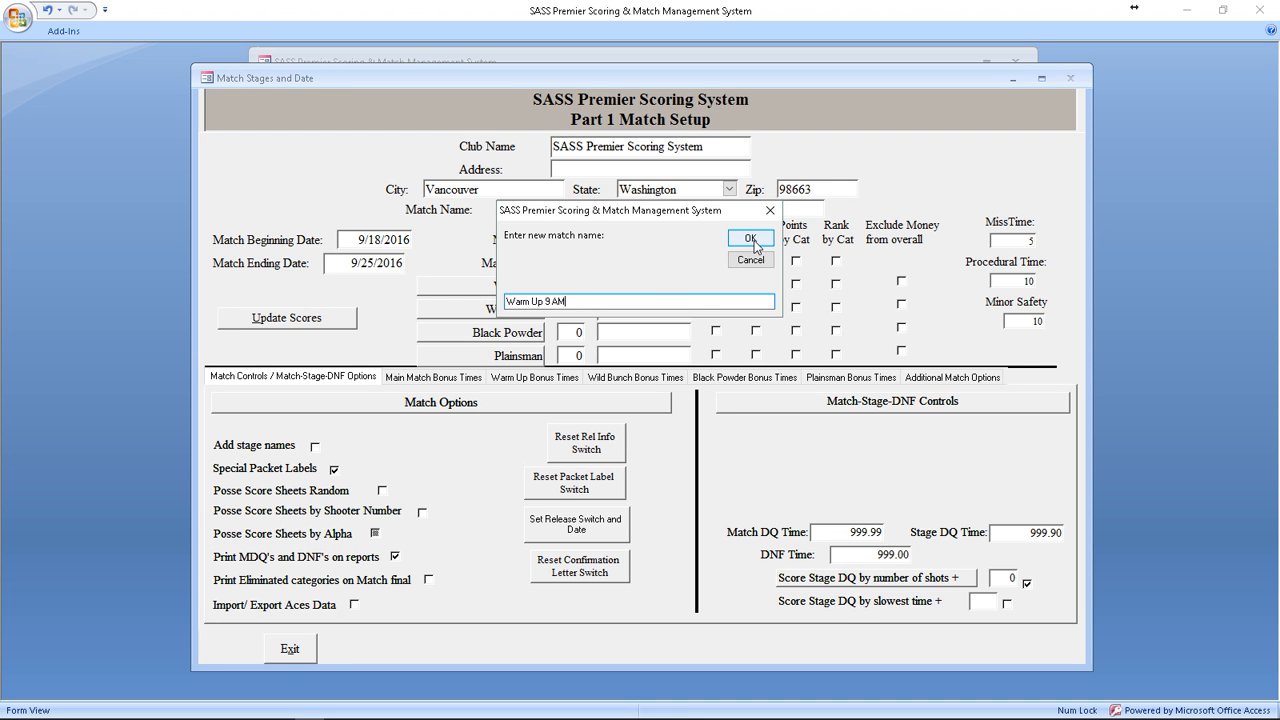
left_click(750, 240)
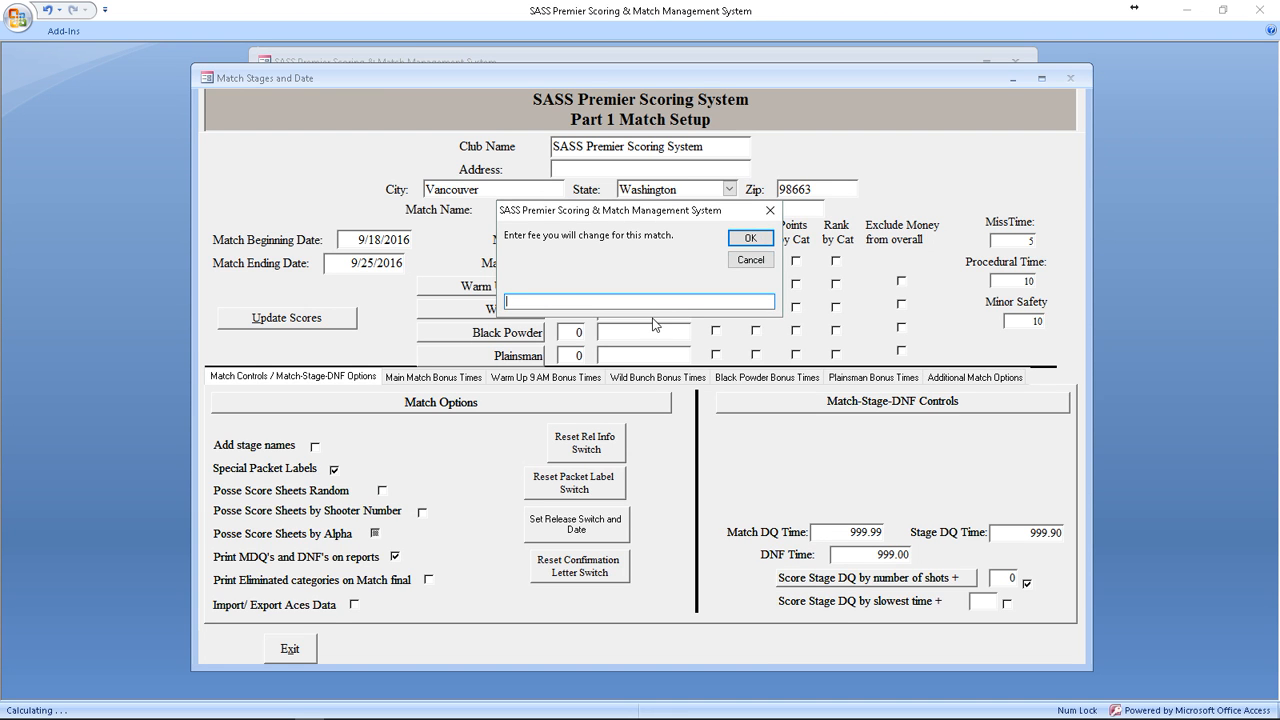
type("10")
key("Return")
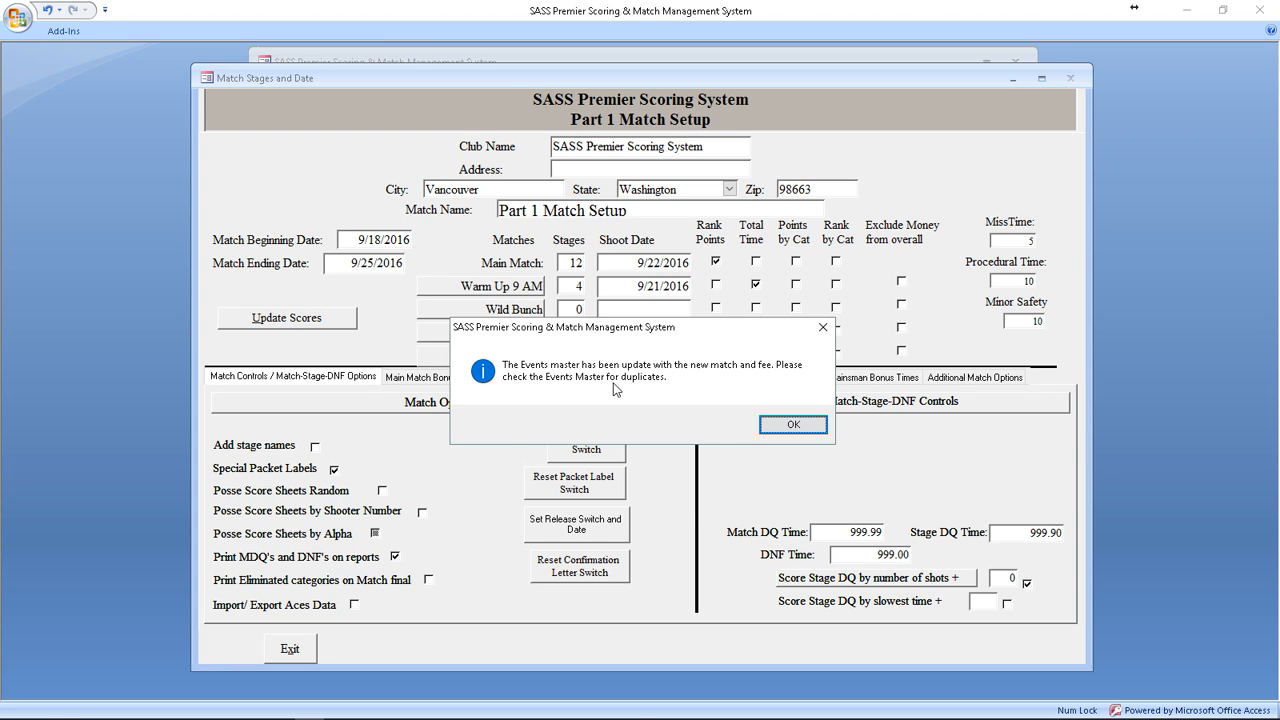
left_click(794, 423)
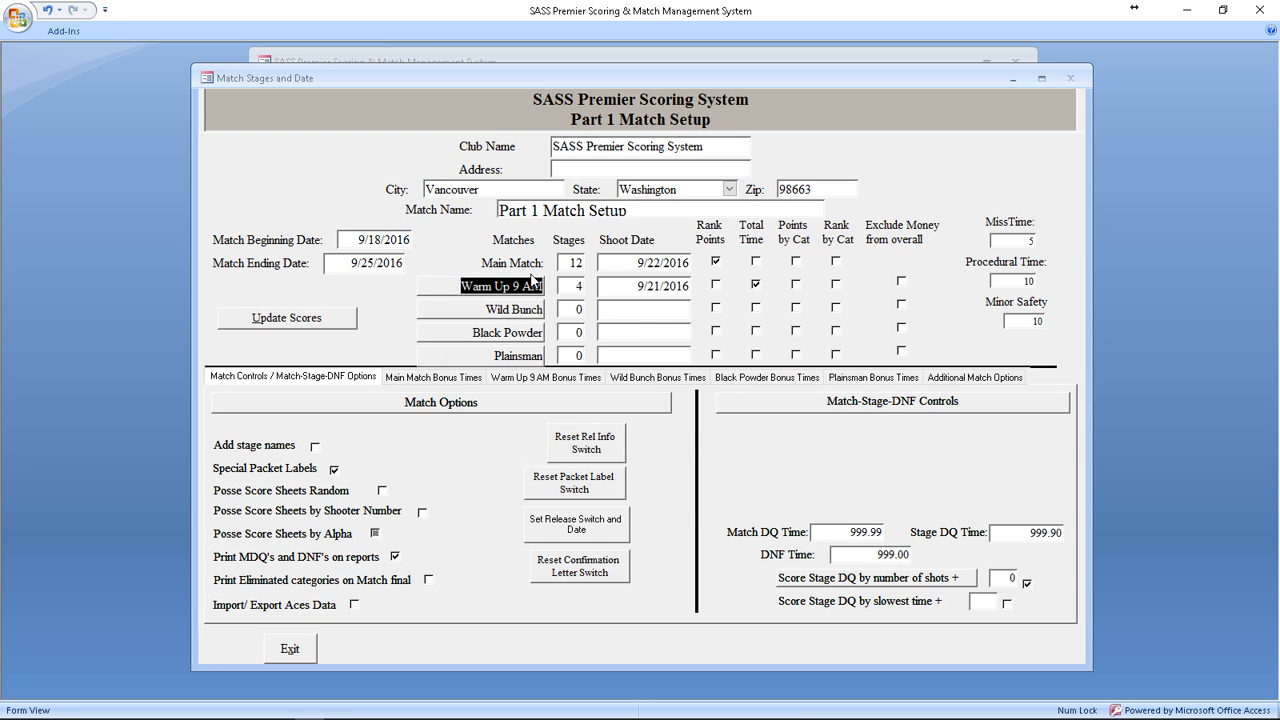
Step: Set the Wild Bunch match to 12 stages on 9/19/2016, scored by points by category, and acknowledge the events master notice
left_click(576, 308)
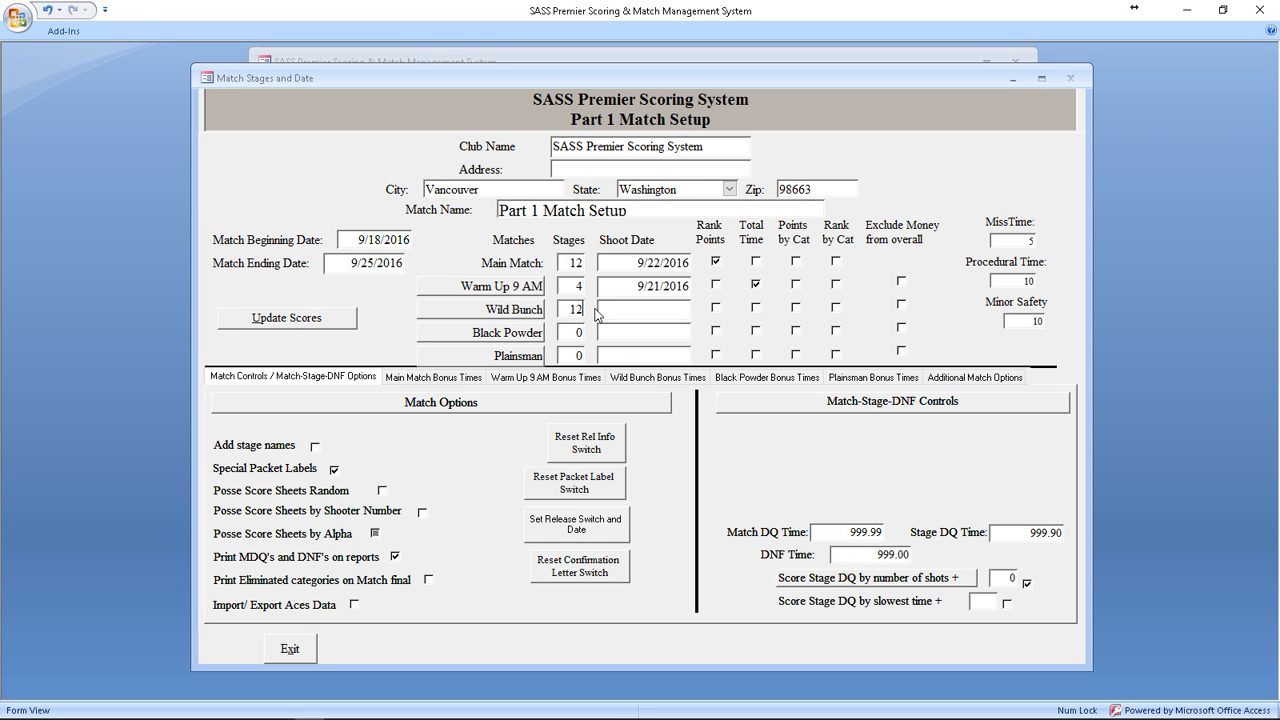
key("Tab")
left_click(700, 306)
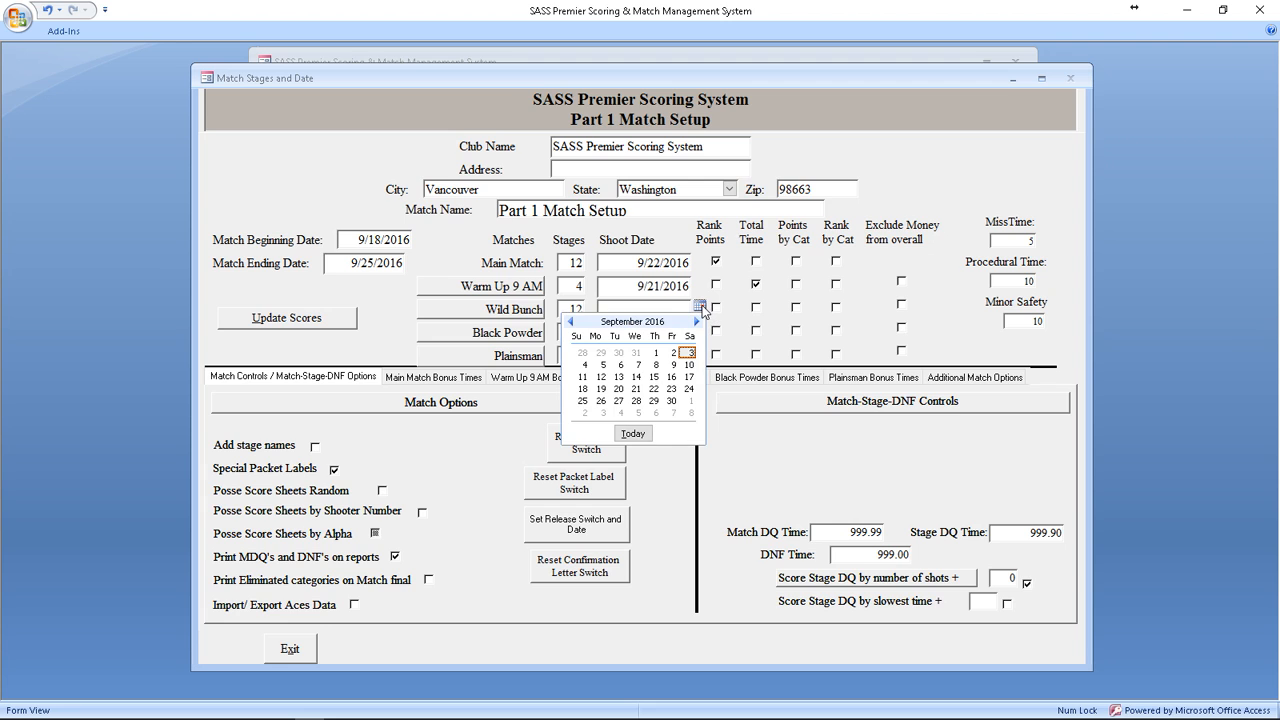
left_click(603, 390)
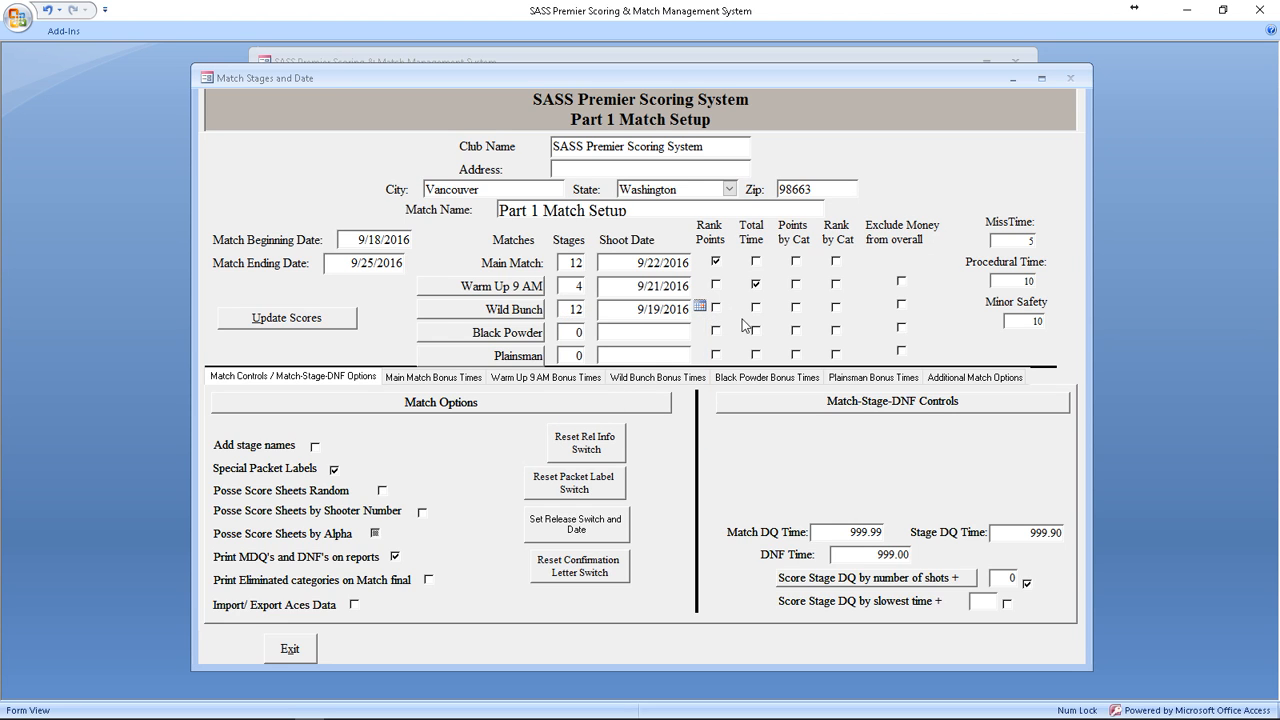
left_click(797, 309)
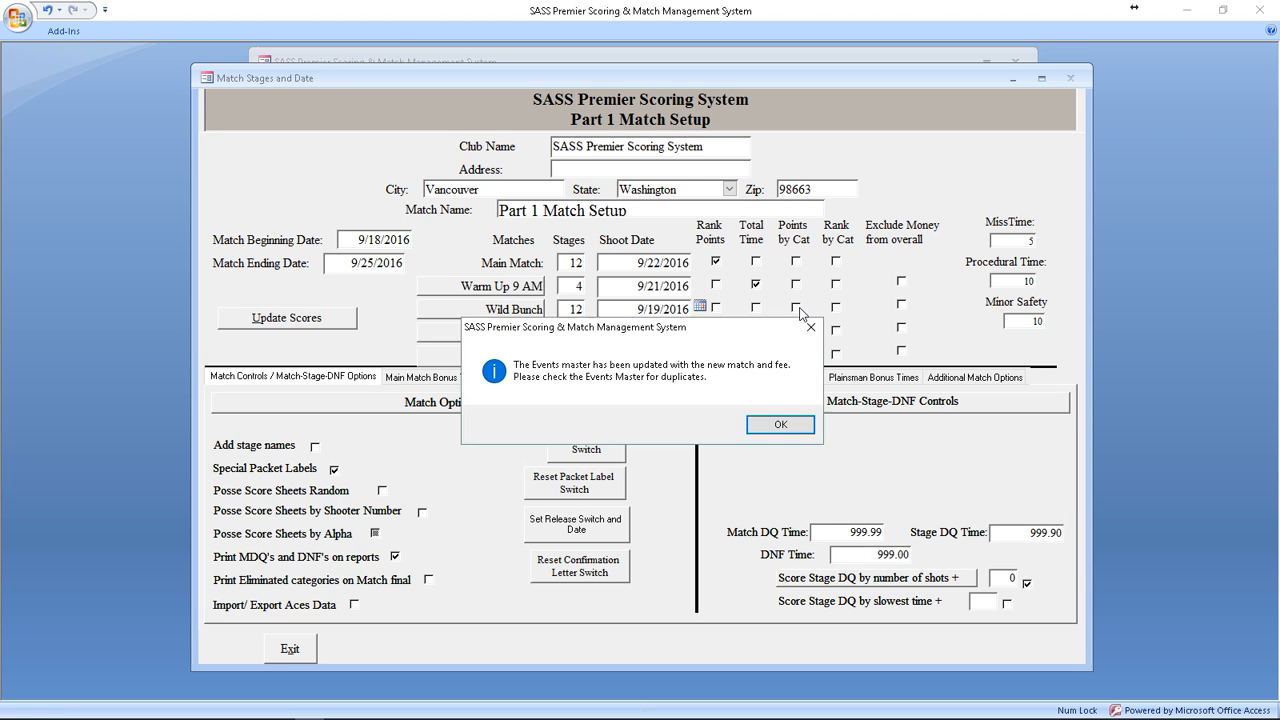
left_click(779, 424)
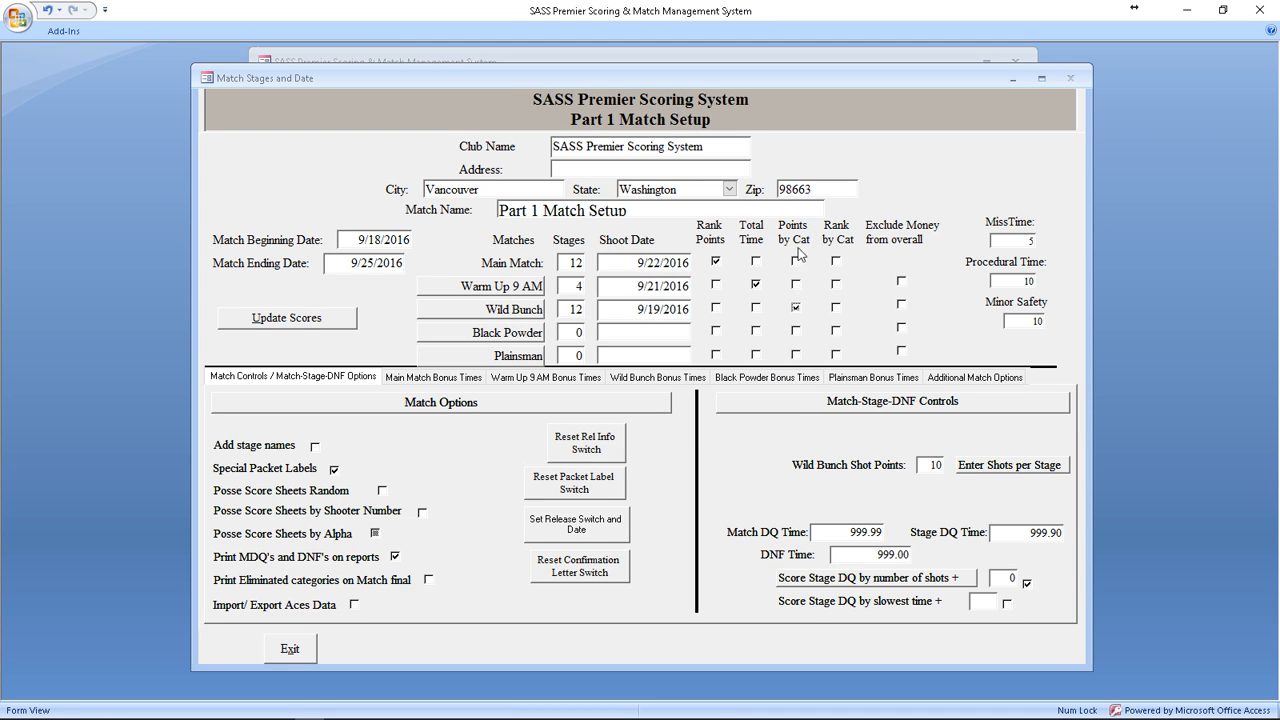
Step: Review the number of shots per stage for the Wild Bunch match and return to the match setup
left_click(796, 309)
left_click(796, 308)
left_click(1008, 467)
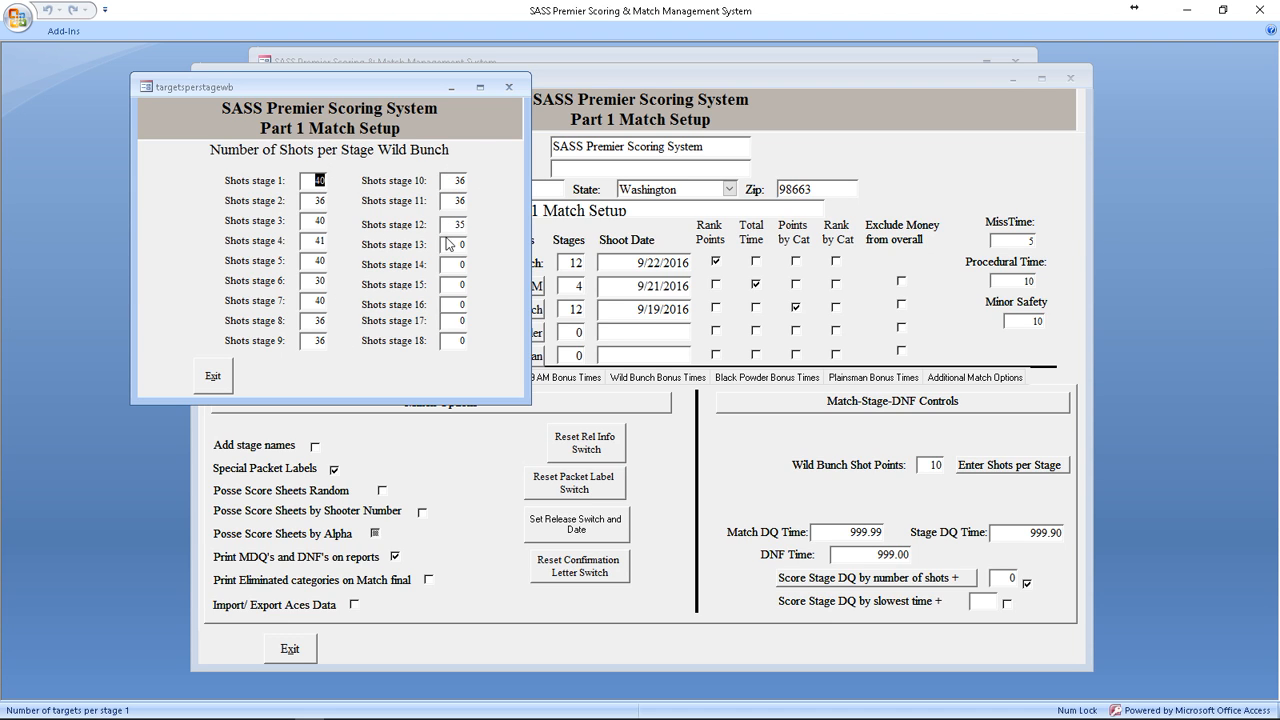
left_click(213, 378)
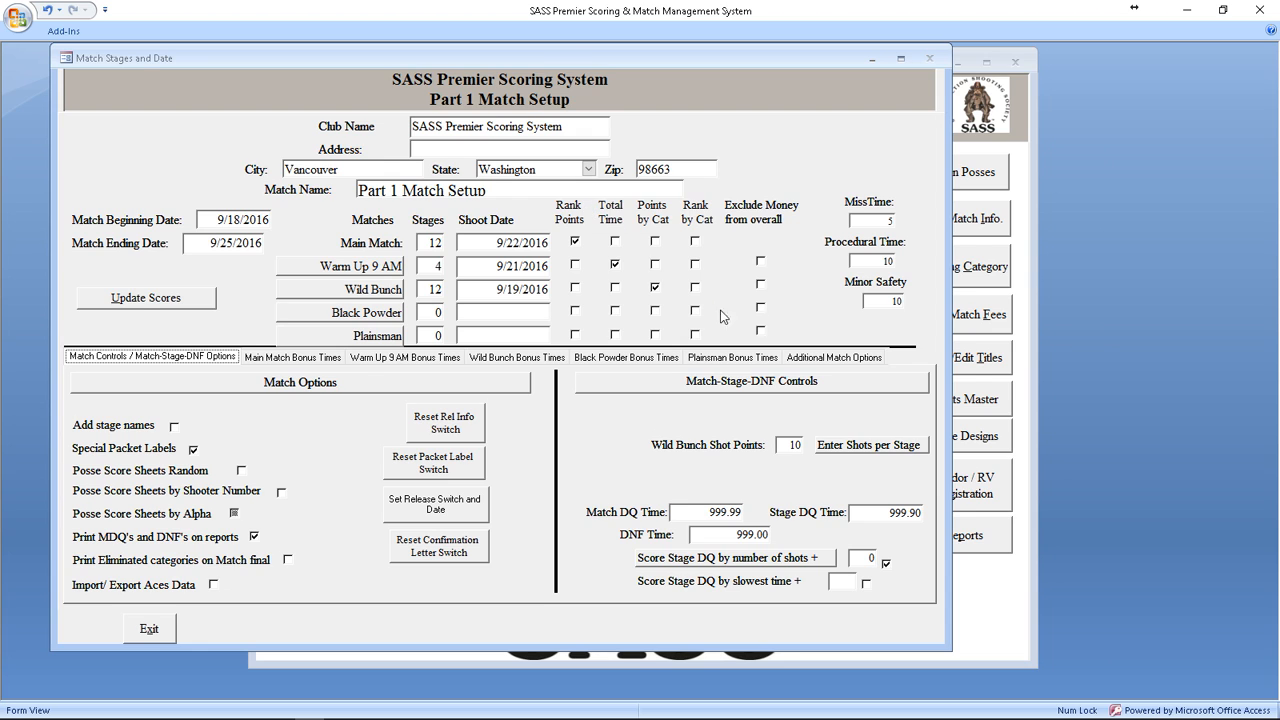
Step: Set the Black Powder match to 4 stages on 9/21/2016, scored by total time, and acknowledge the events master notice
left_click_drag(543, 64, 633, 78)
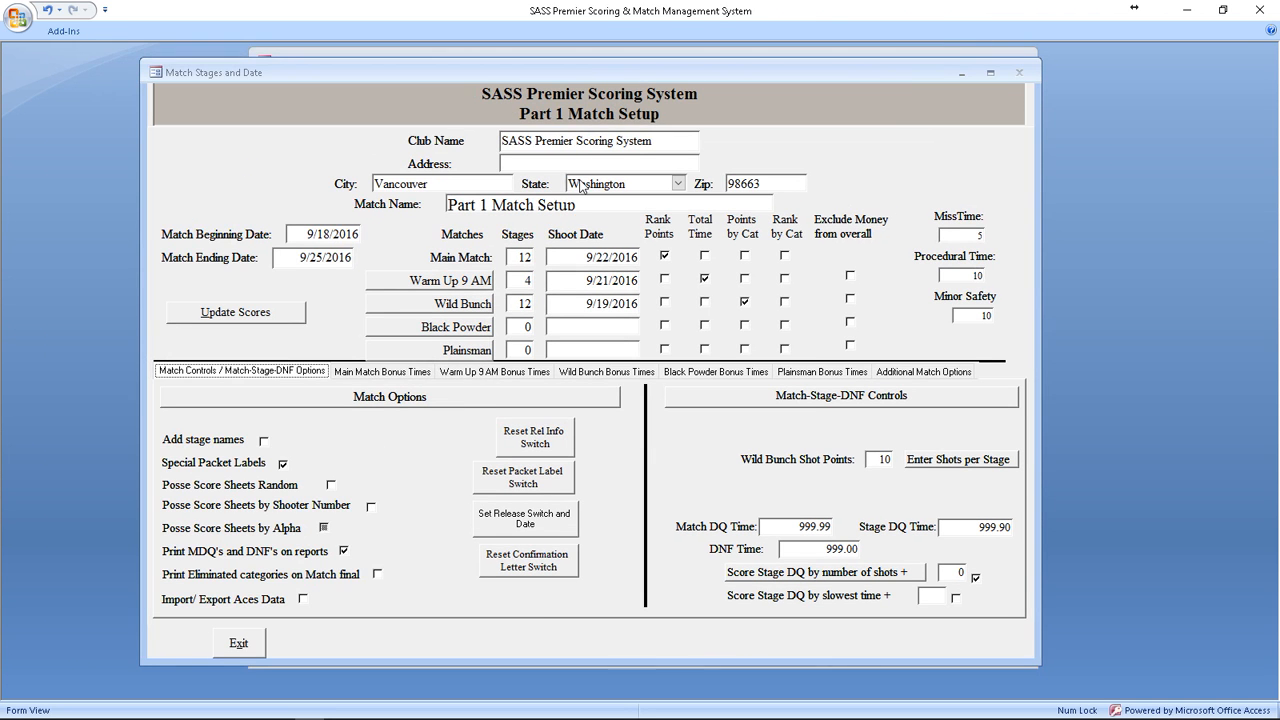
double_click(524, 327)
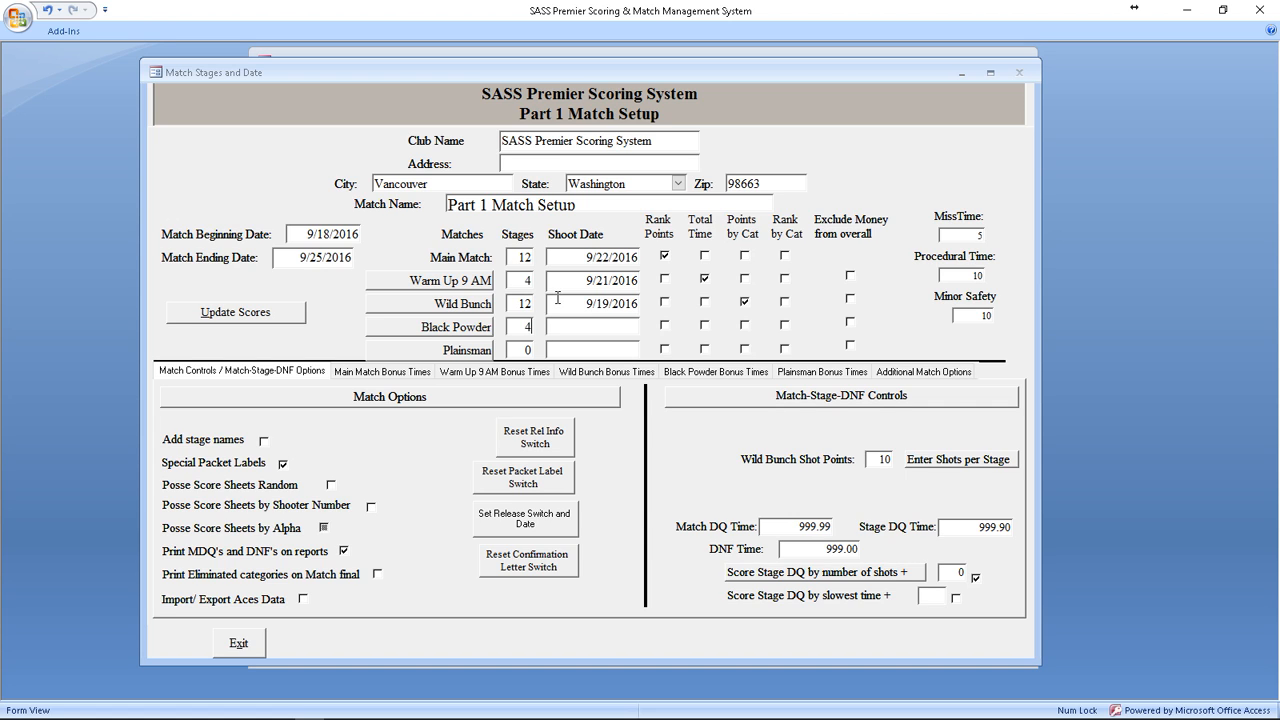
key("Tab")
left_click(649, 325)
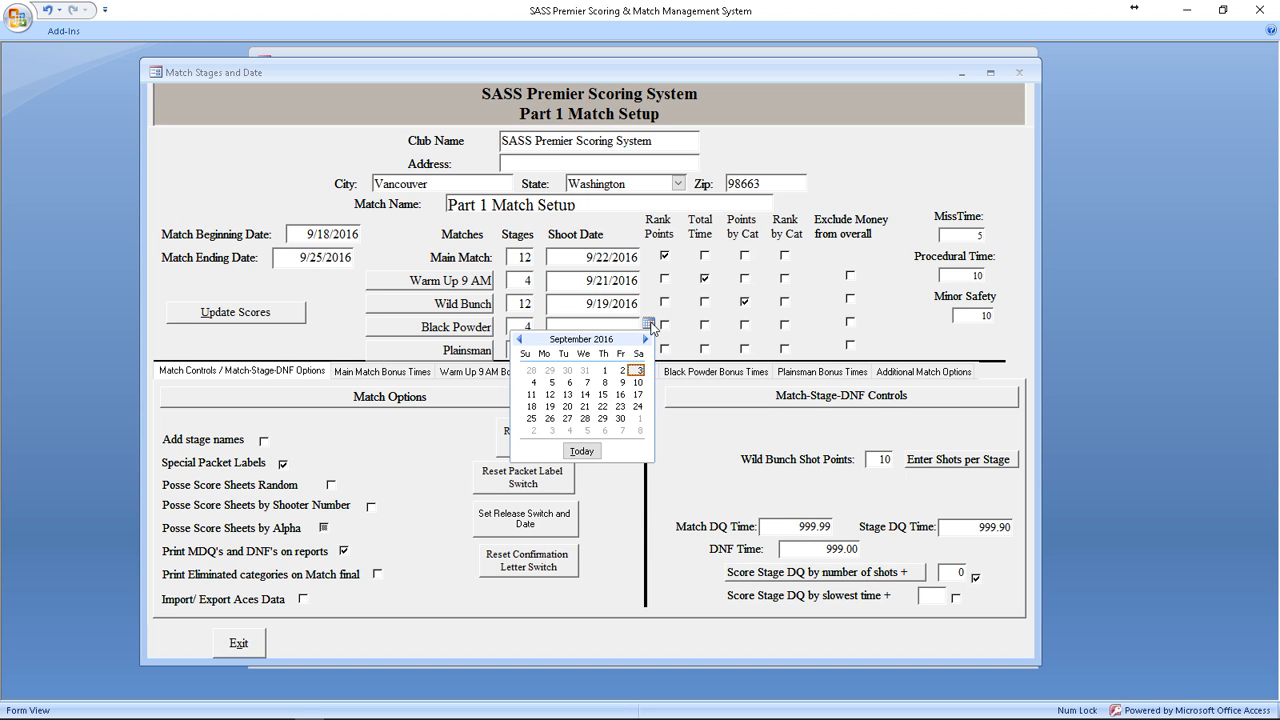
left_click(585, 406)
key("Tab")
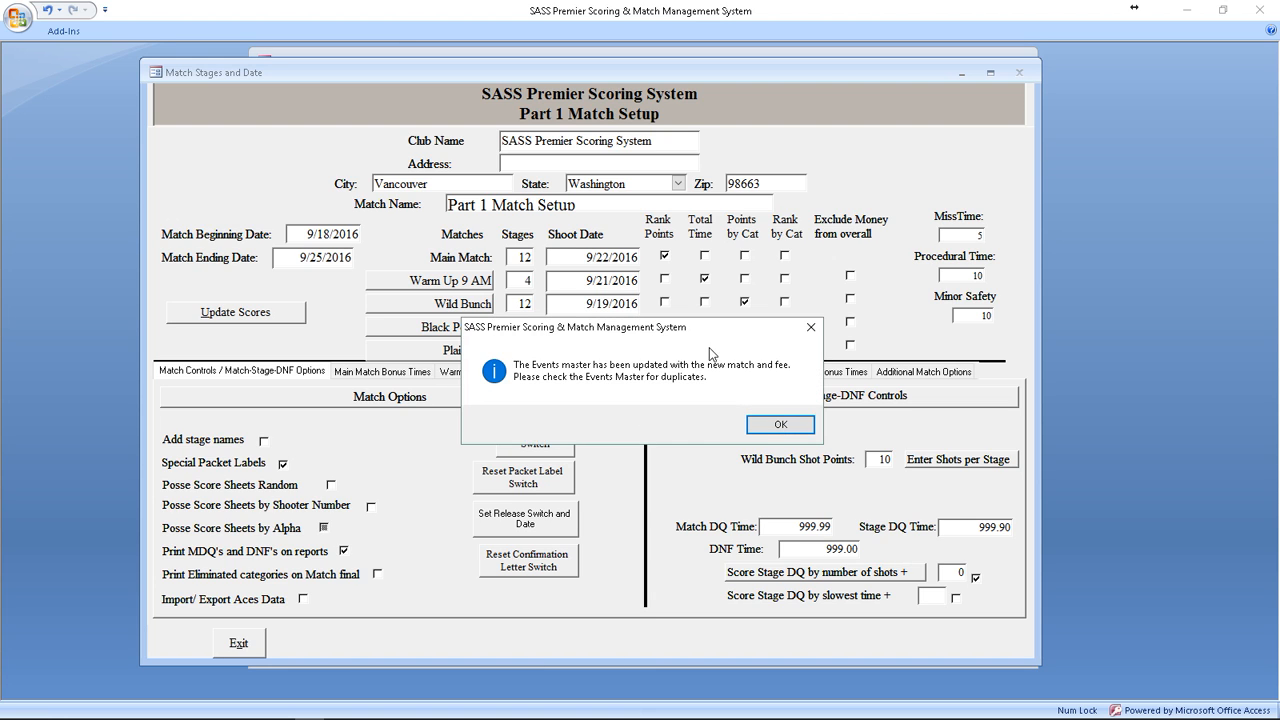
left_click(777, 430)
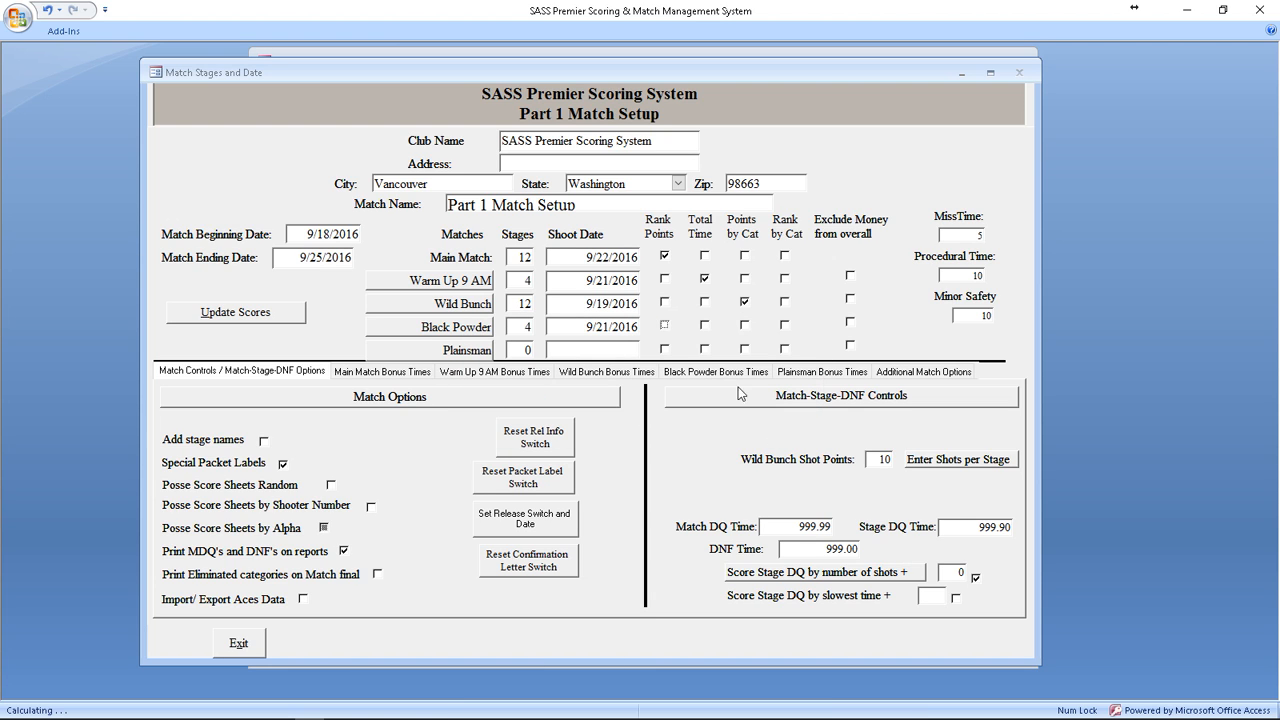
left_click(706, 327)
Step: Rename the Black Powder match to Warm Up 2 PM with a fee of 15, and acknowledge the events master notice
left_click(447, 334)
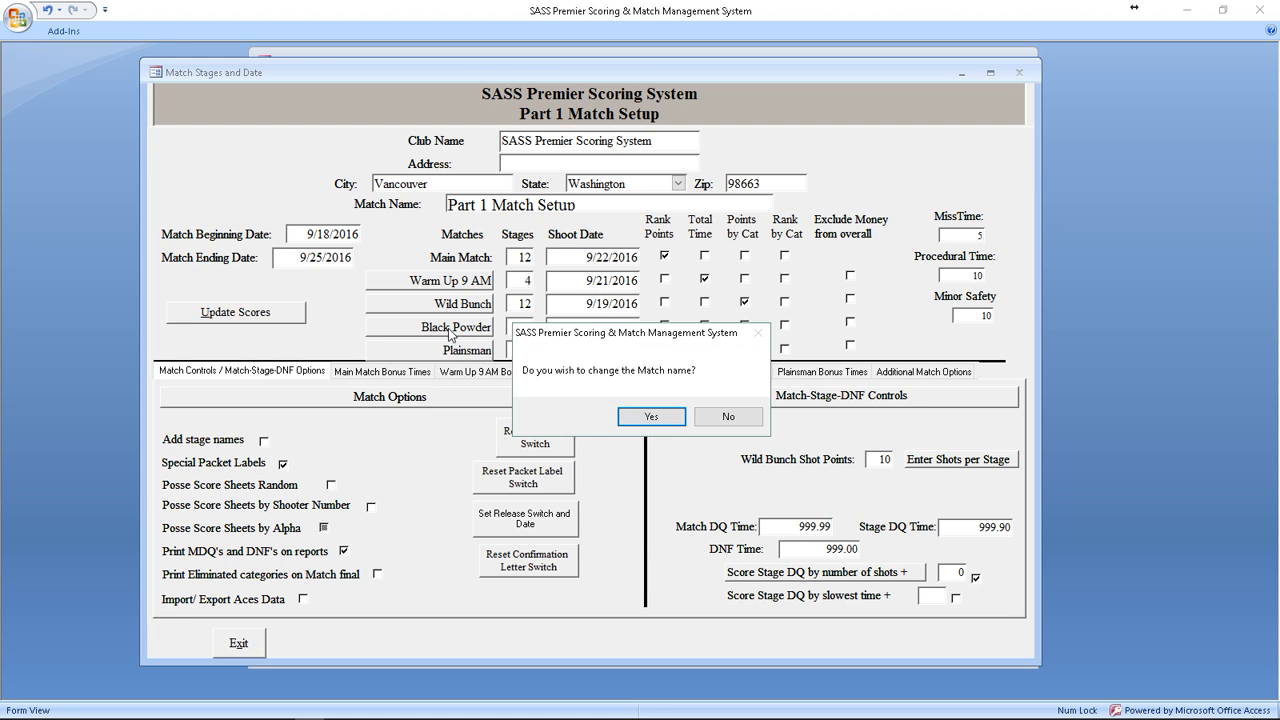
left_click(652, 416)
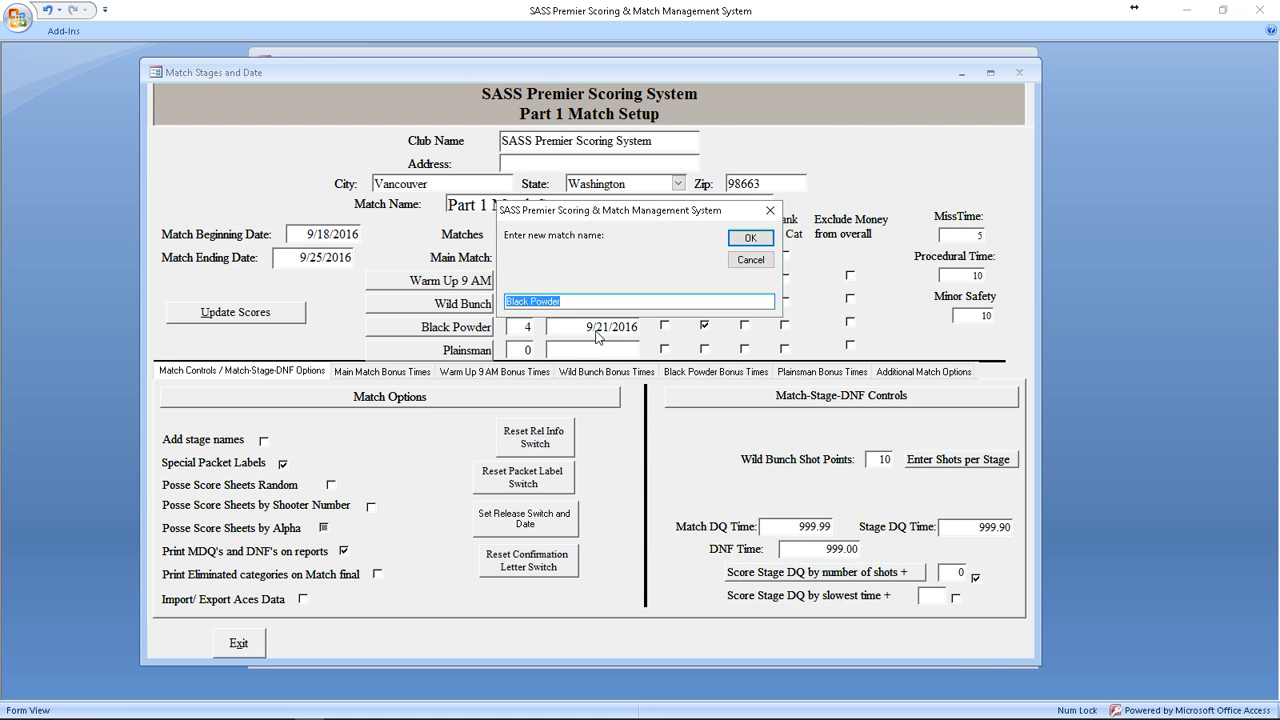
type("Warm Up 2 PM")
left_click(745, 237)
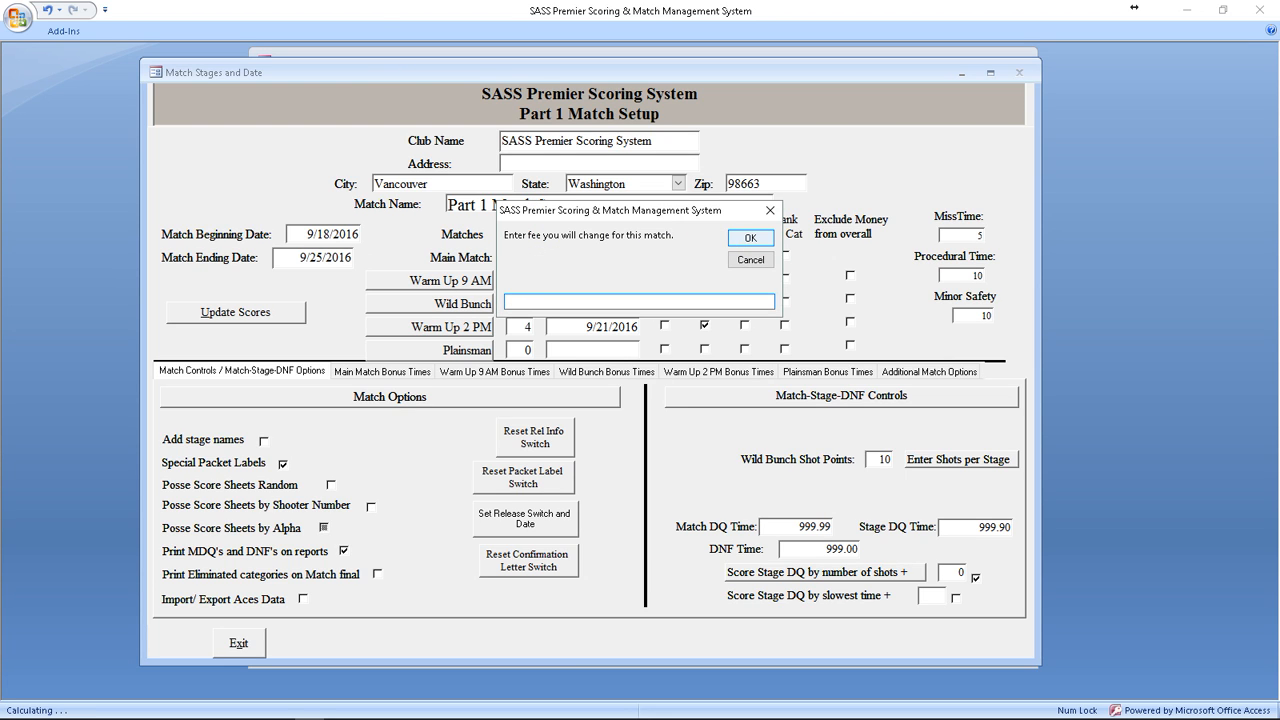
type("15")
left_click(740, 243)
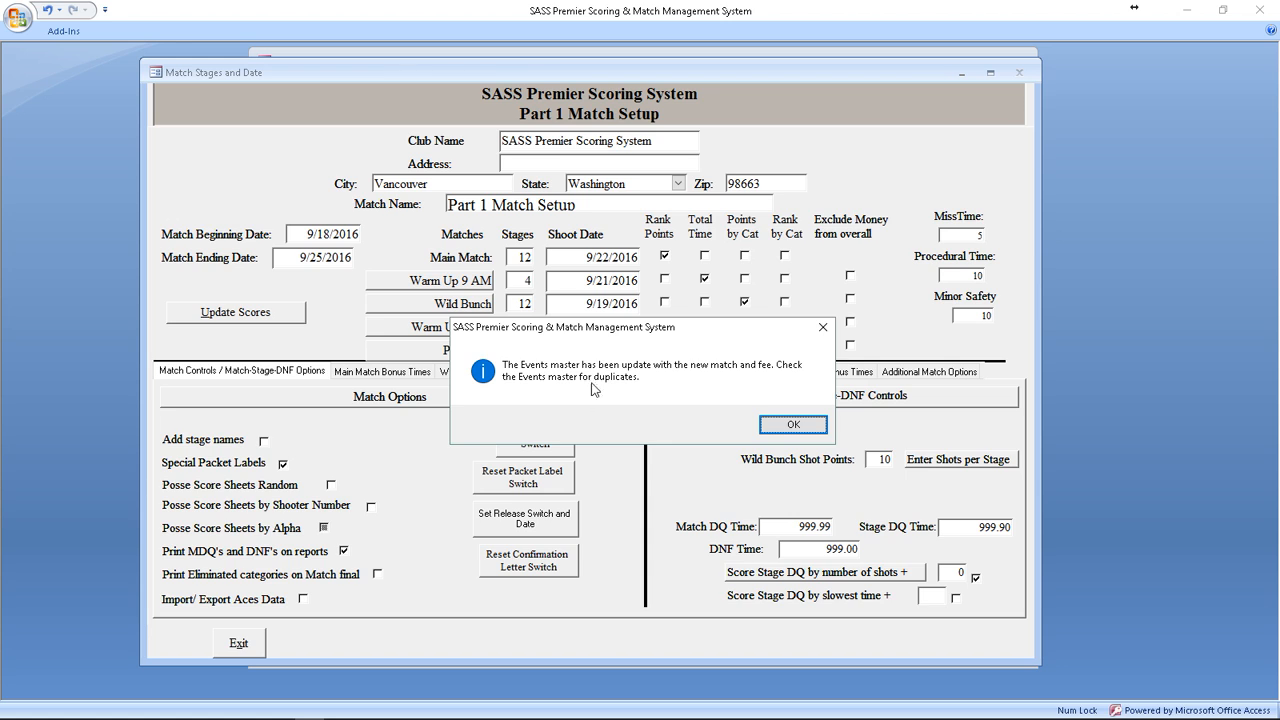
left_click(791, 428)
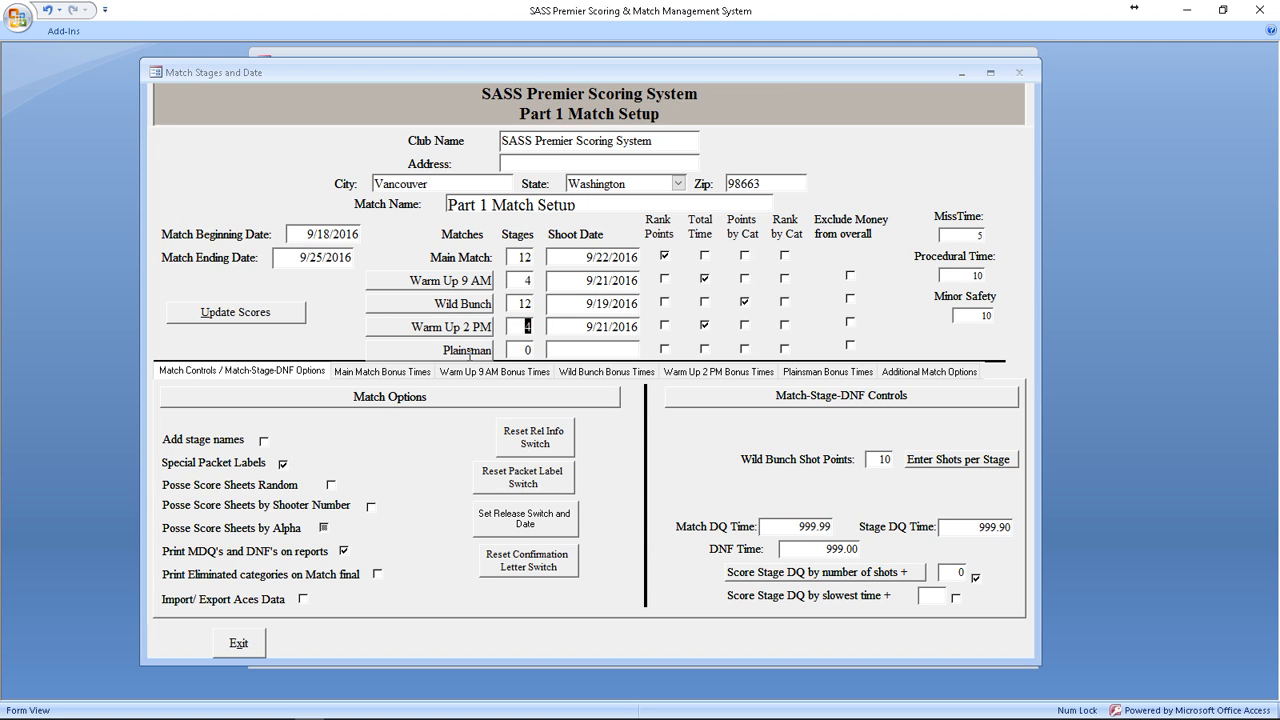
Step: Set the Plainsman match to 4 stages on 9/18/2016, scored by points by category
left_click(513, 350)
type("4")
left_click(645, 347)
left_click(648, 346)
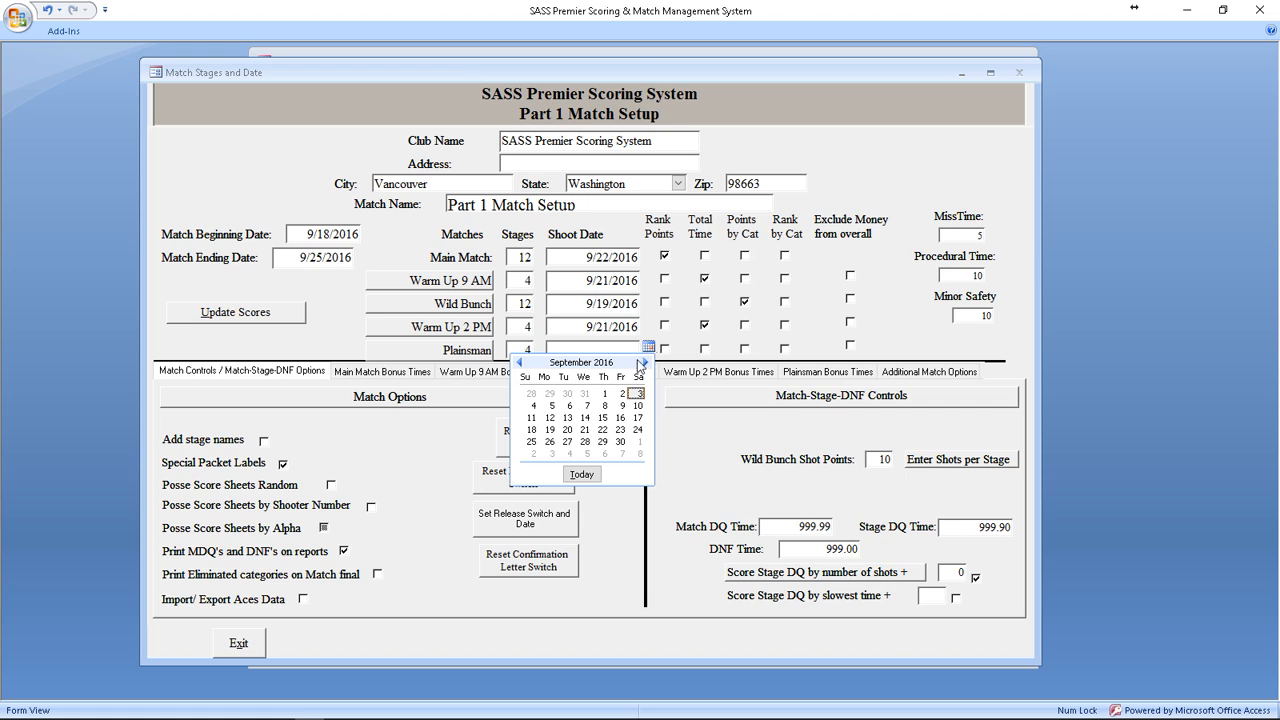
left_click(532, 430)
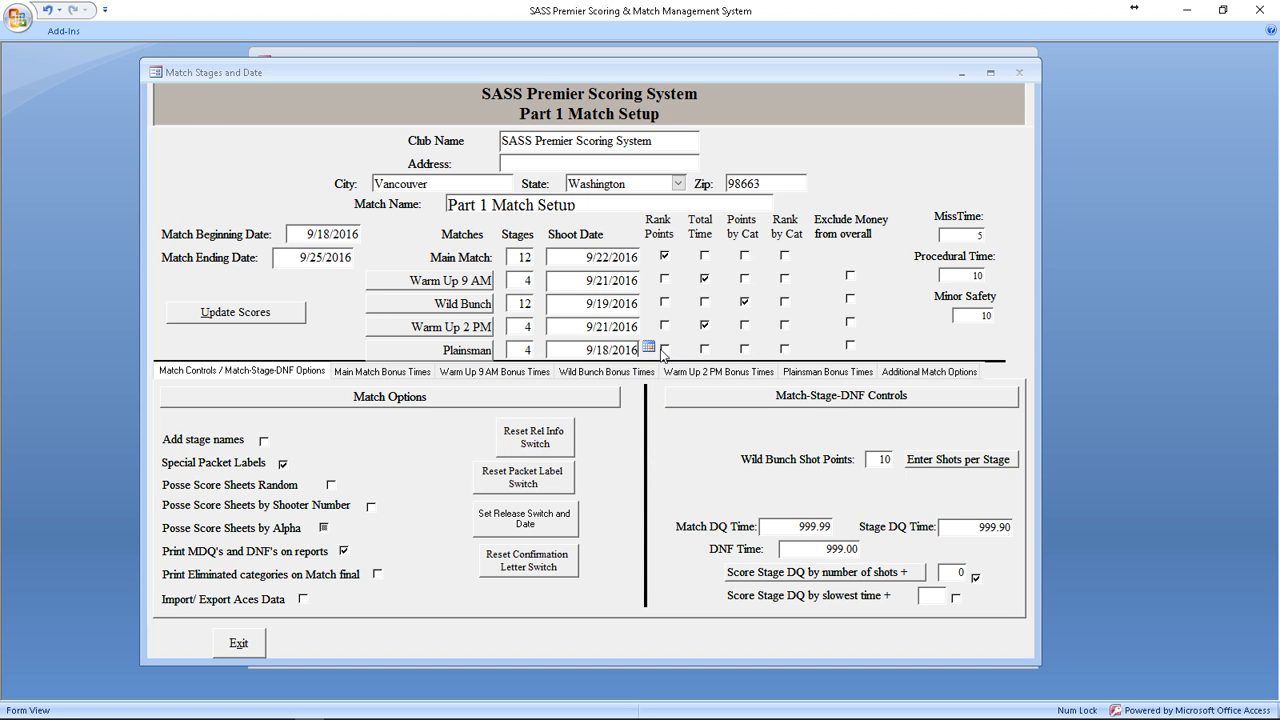
left_click(745, 349)
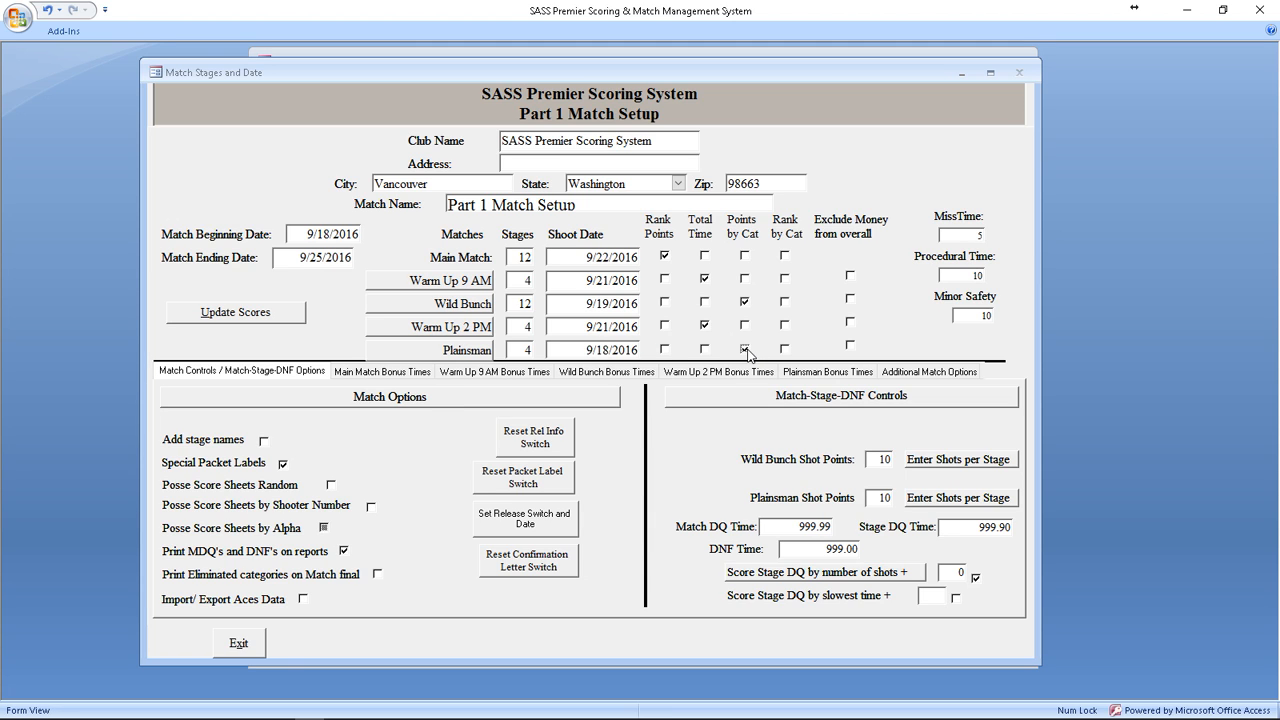
Step: Rename the Plainsman match to Wild Bunch Warm Up with a fee of 15, and acknowledge the events master notice
left_click(462, 352)
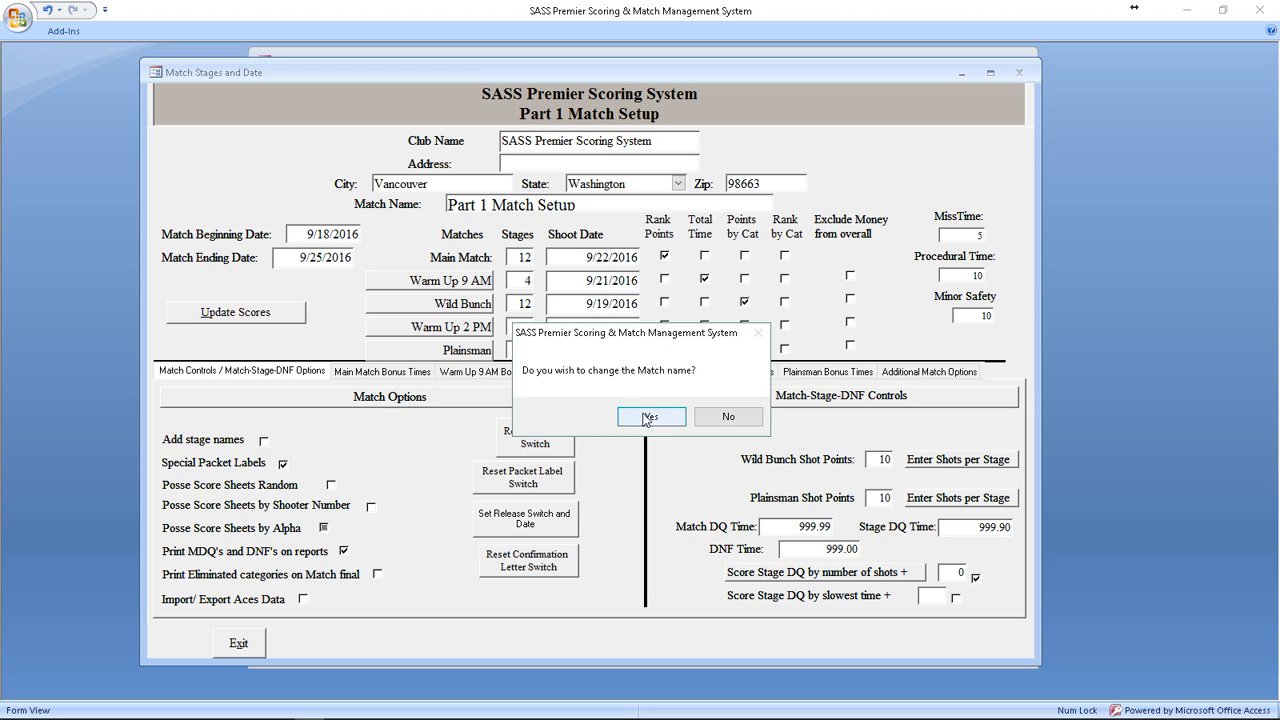
left_click(648, 417)
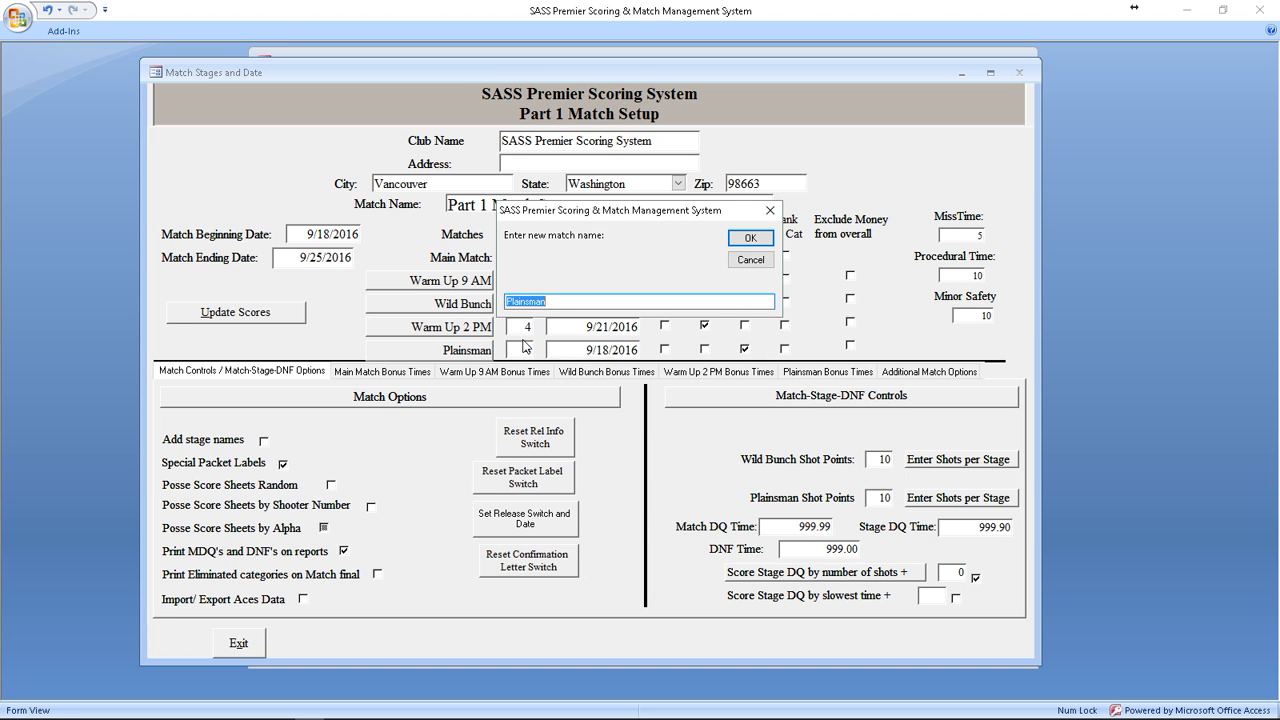
type("Wild Bunch Warm Up")
left_click(749, 241)
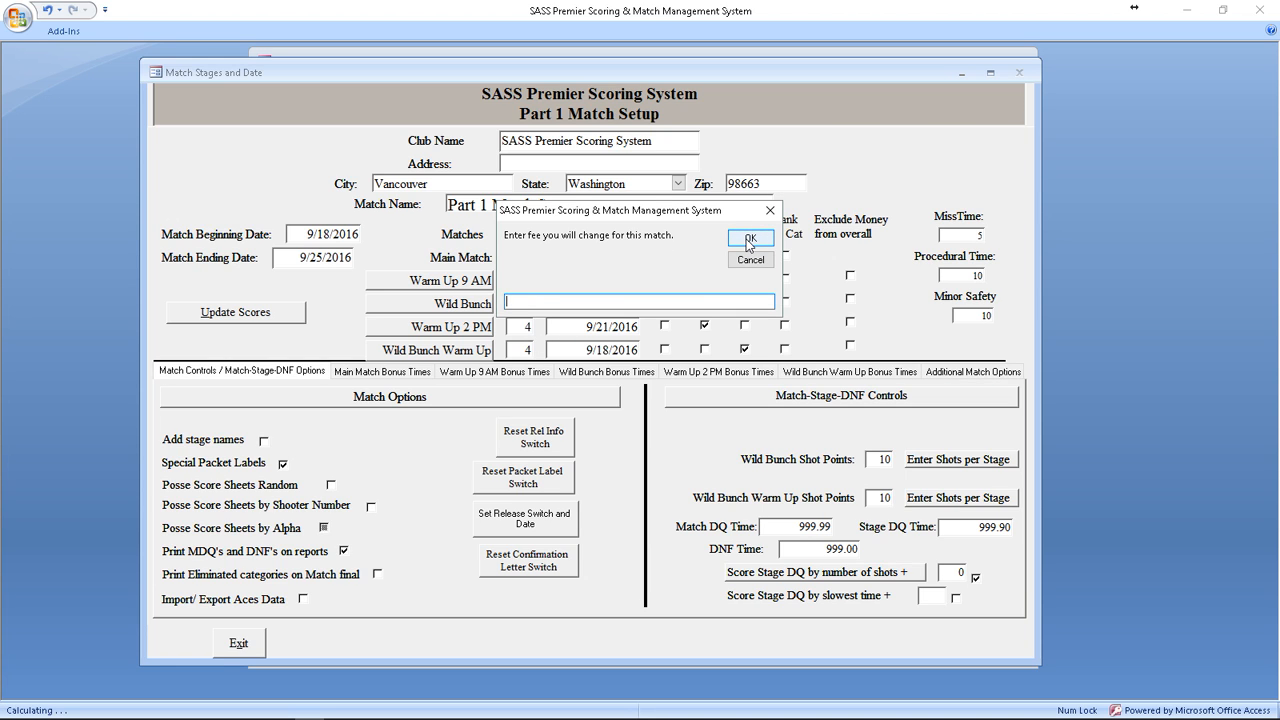
left_click(749, 241)
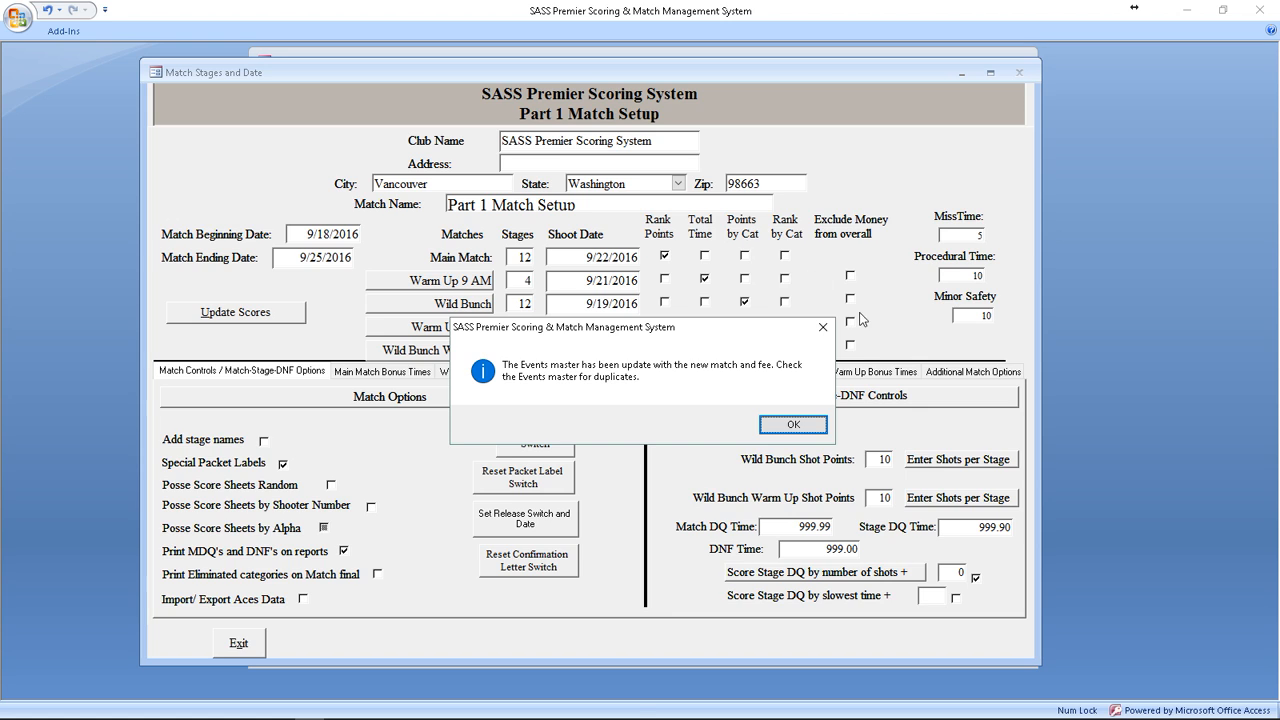
left_click(797, 421)
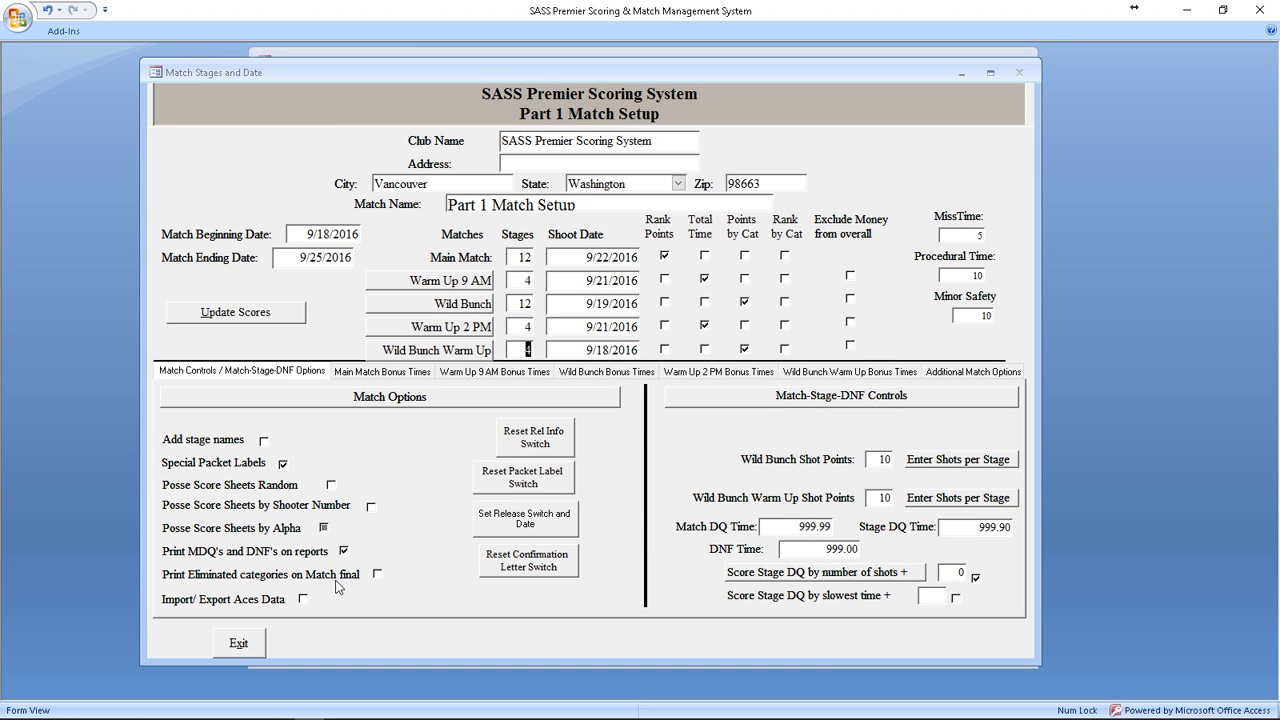
Step: Enable posse score sheets by alpha, and check the additional match options before leaving the match setup
left_click(324, 528)
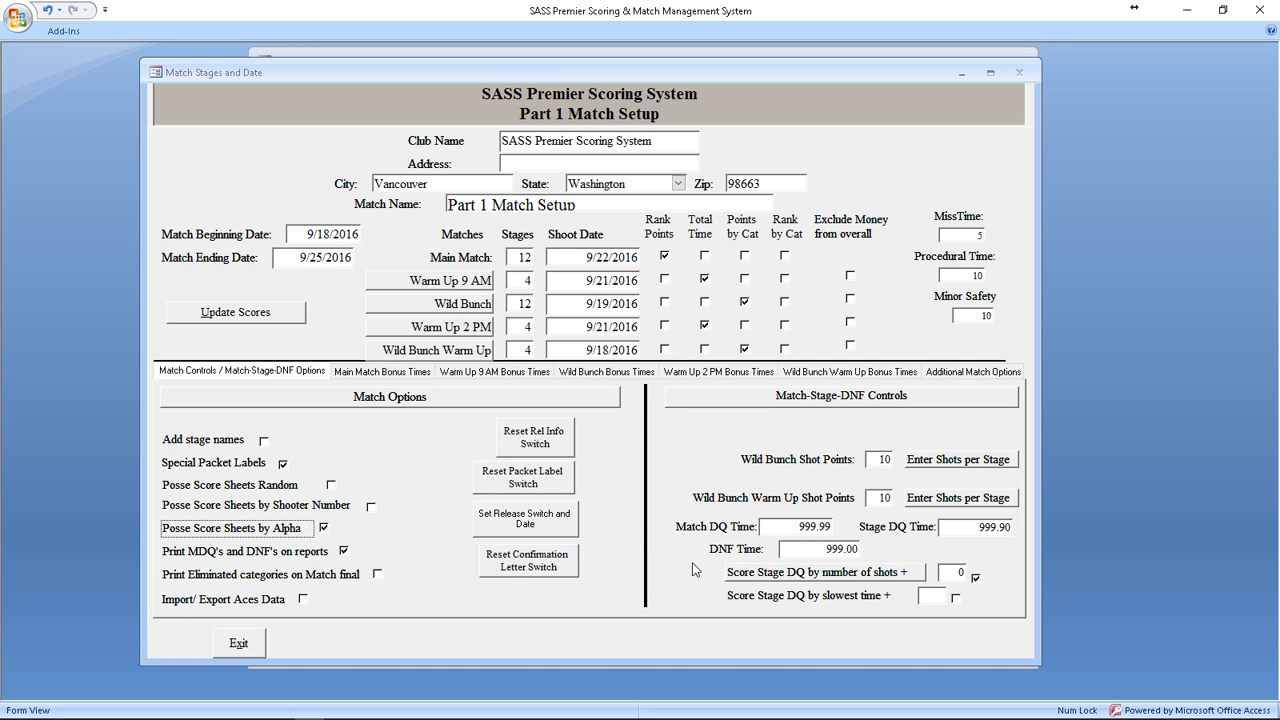
left_click(974, 372)
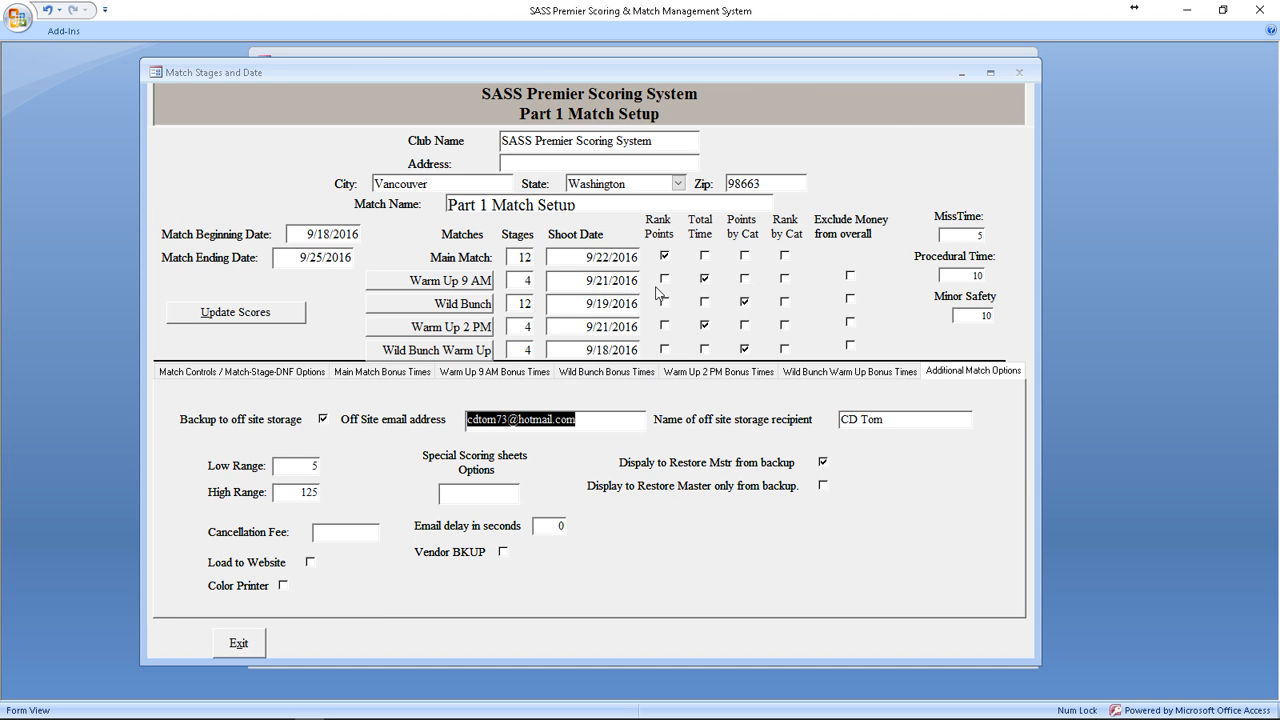
left_click(240, 643)
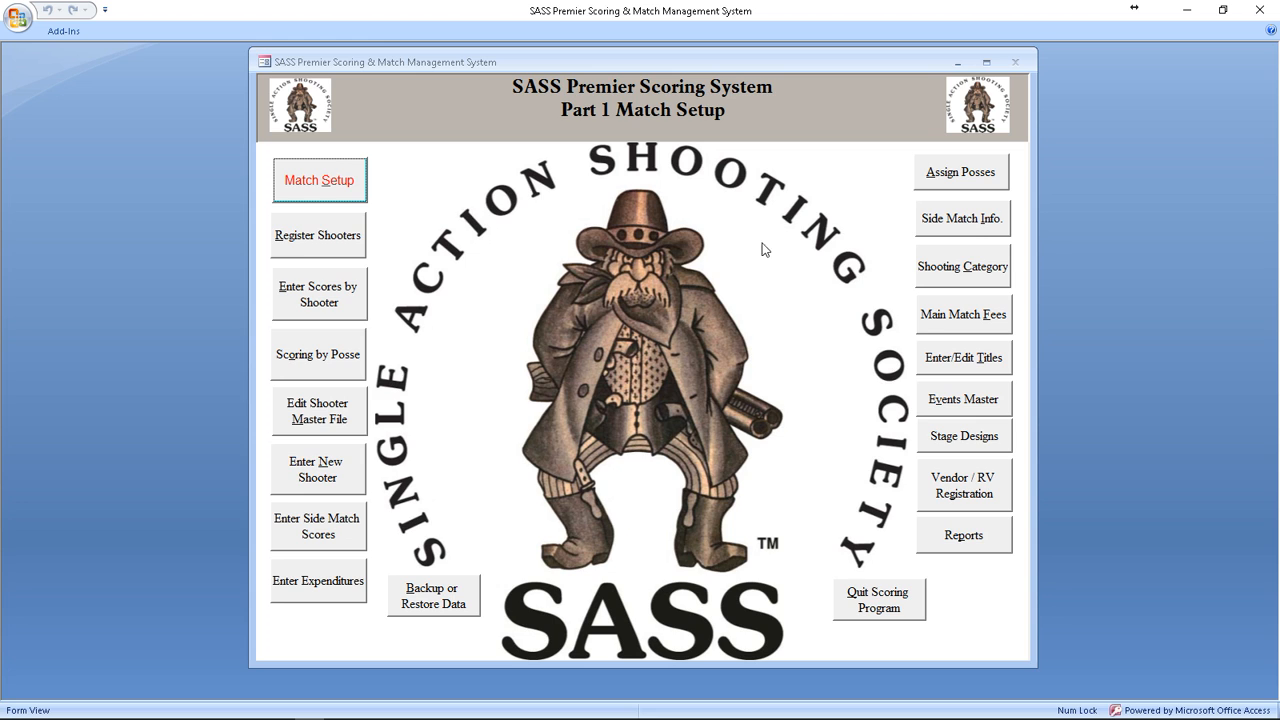
Step: Delete the zero-fee Warm Up and Wild Bunch events from the events master
left_click(963, 400)
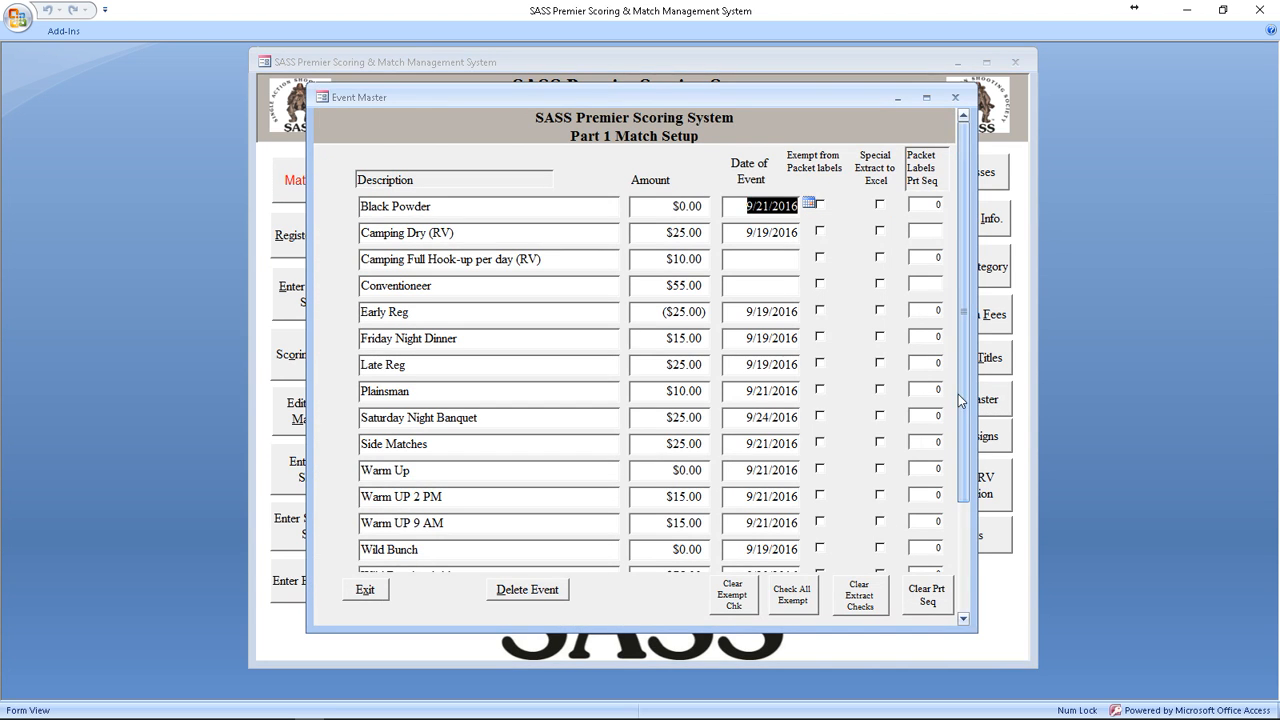
left_click(450, 469)
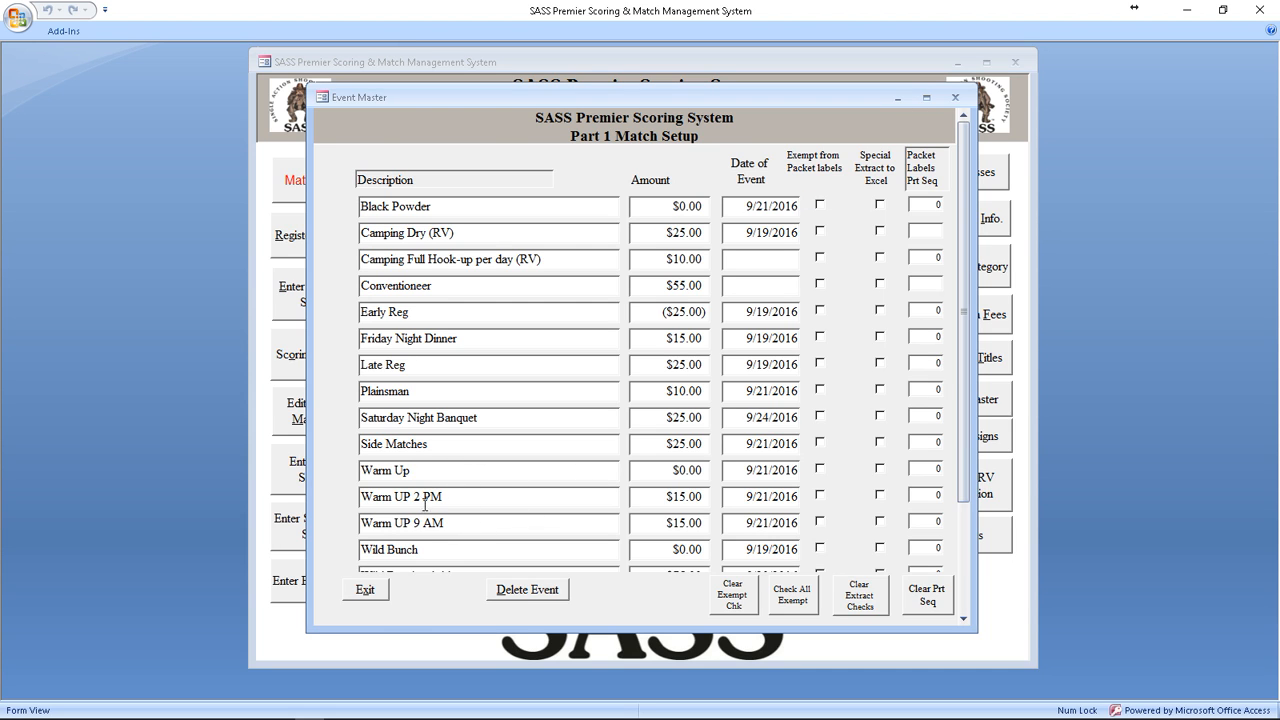
left_click(537, 591)
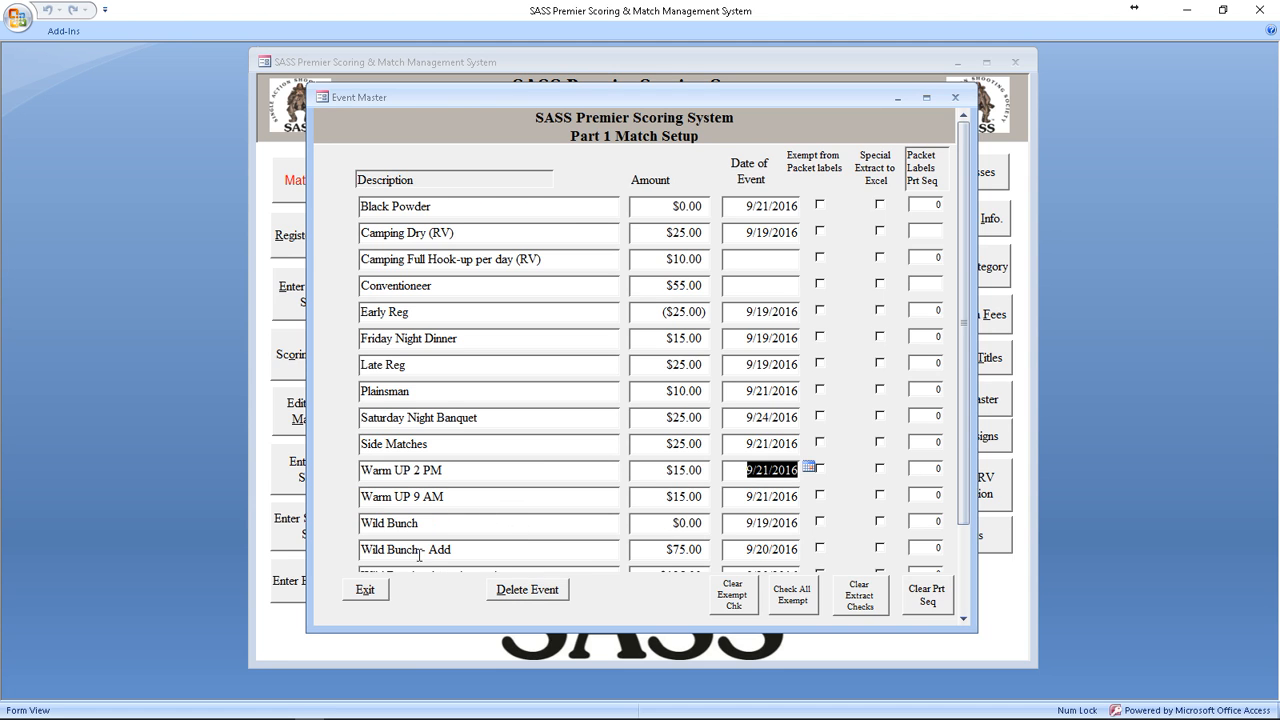
left_click(500, 522)
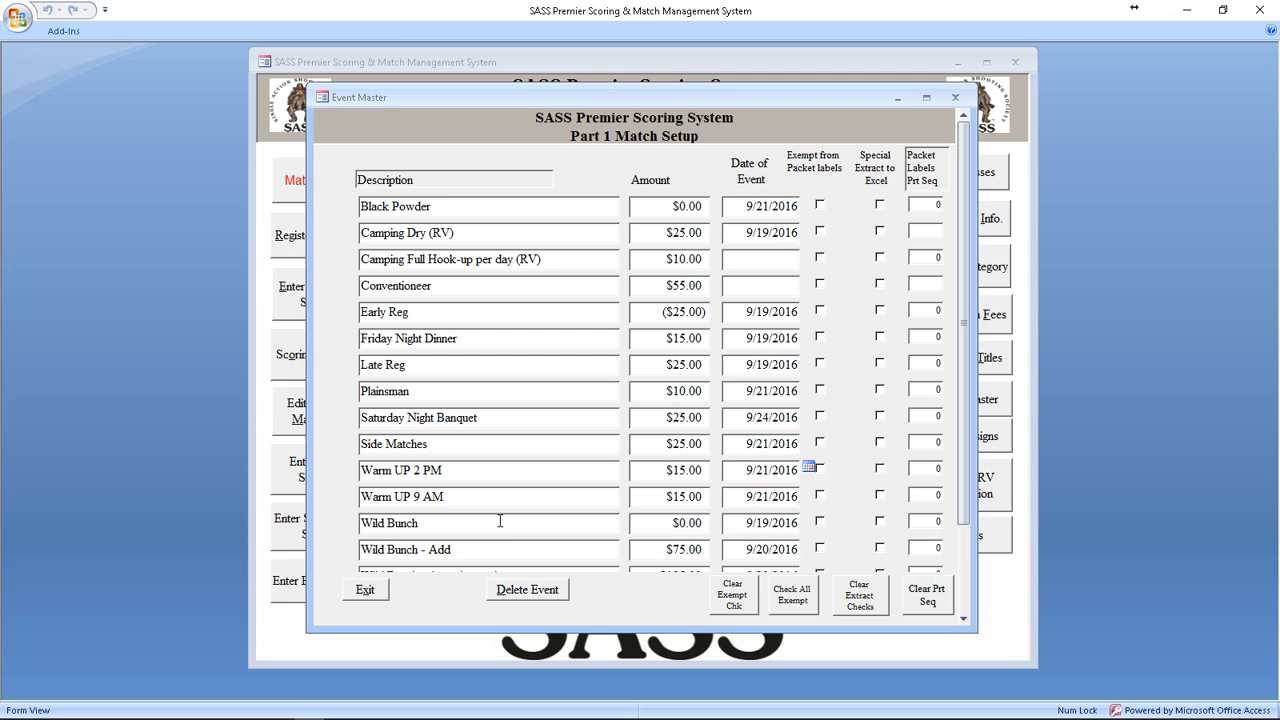
left_click(531, 591)
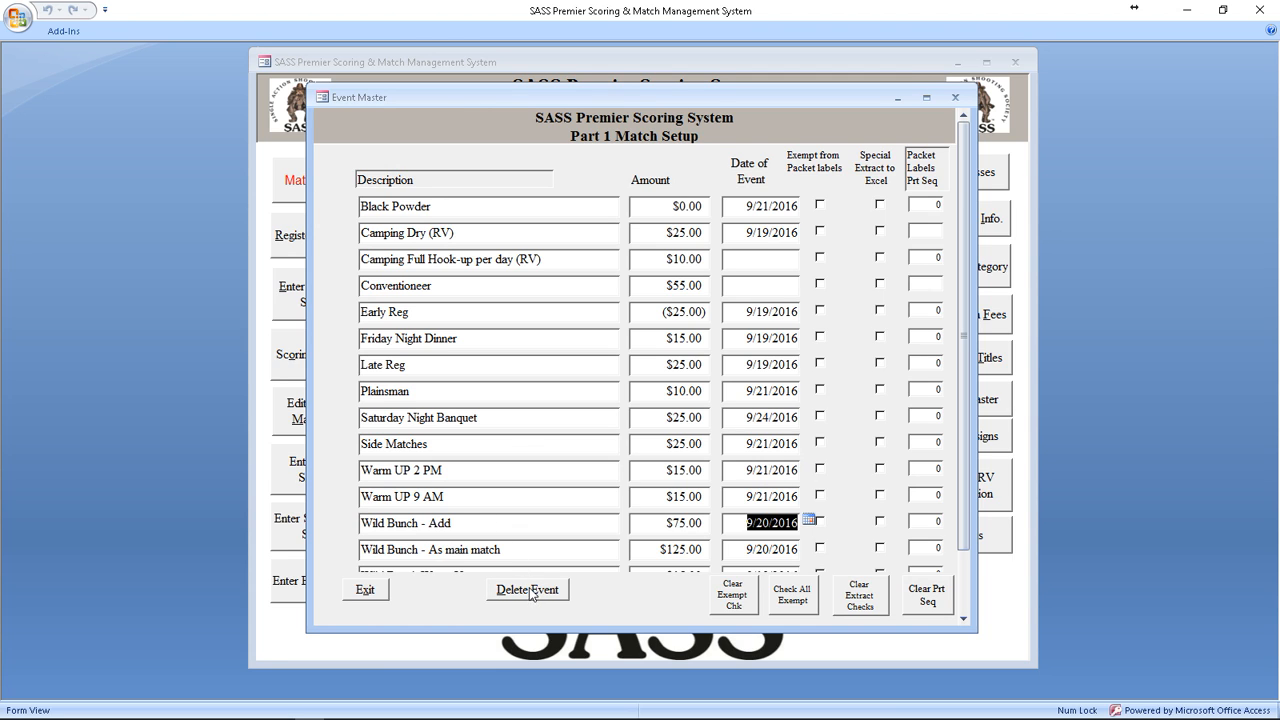
Step: Delete the Black Powder event from the events master, and reopen the list to check the remaining events
scroll(507, 440, "down", 2)
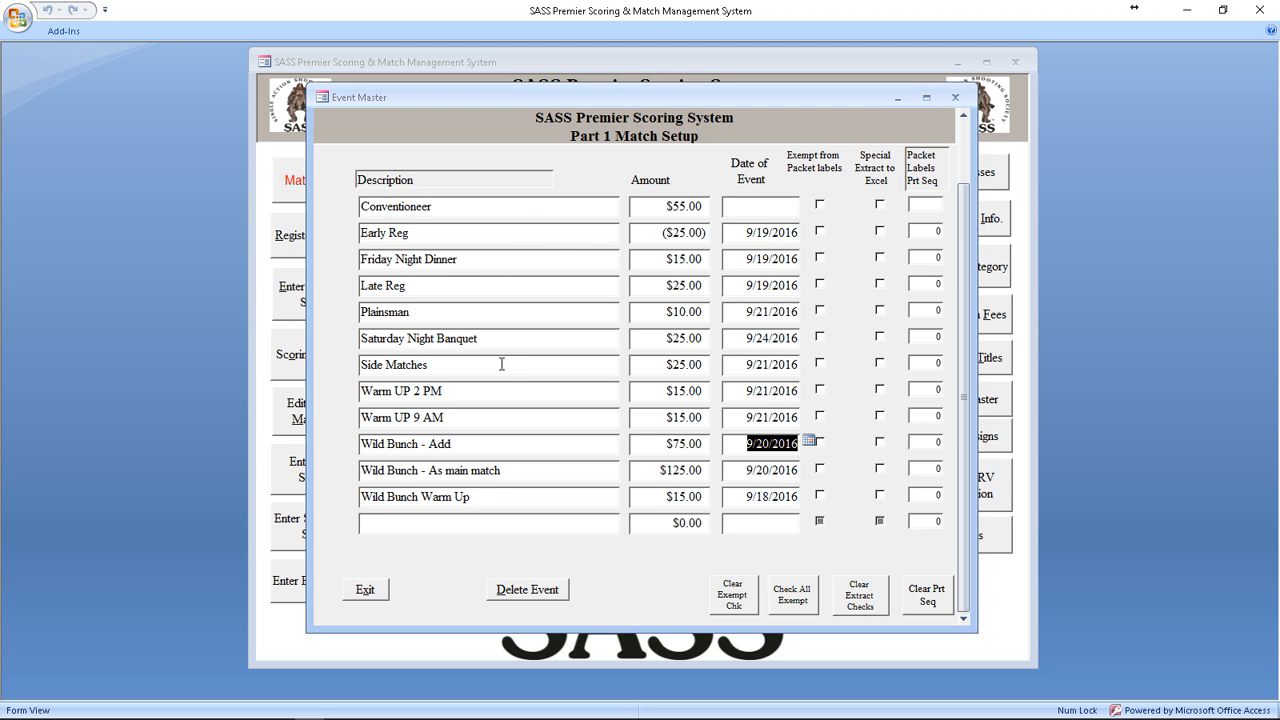
scroll(502, 364, "up", 1)
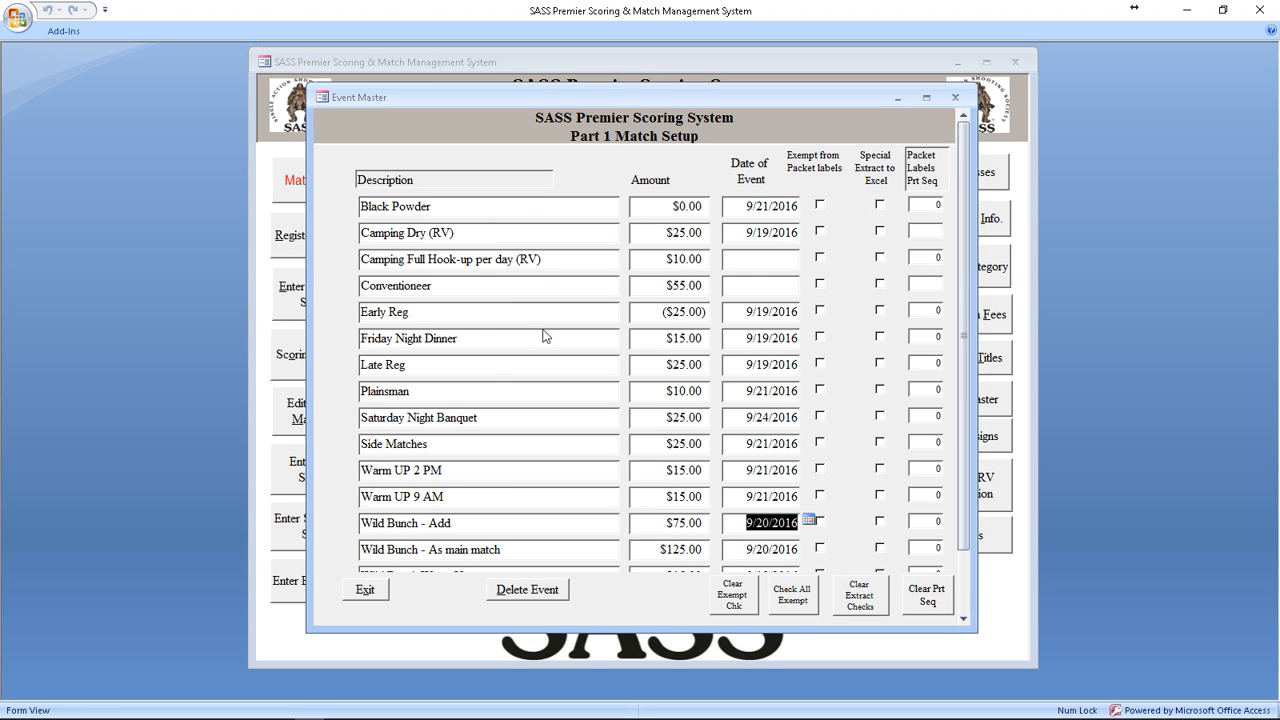
left_click(486, 207)
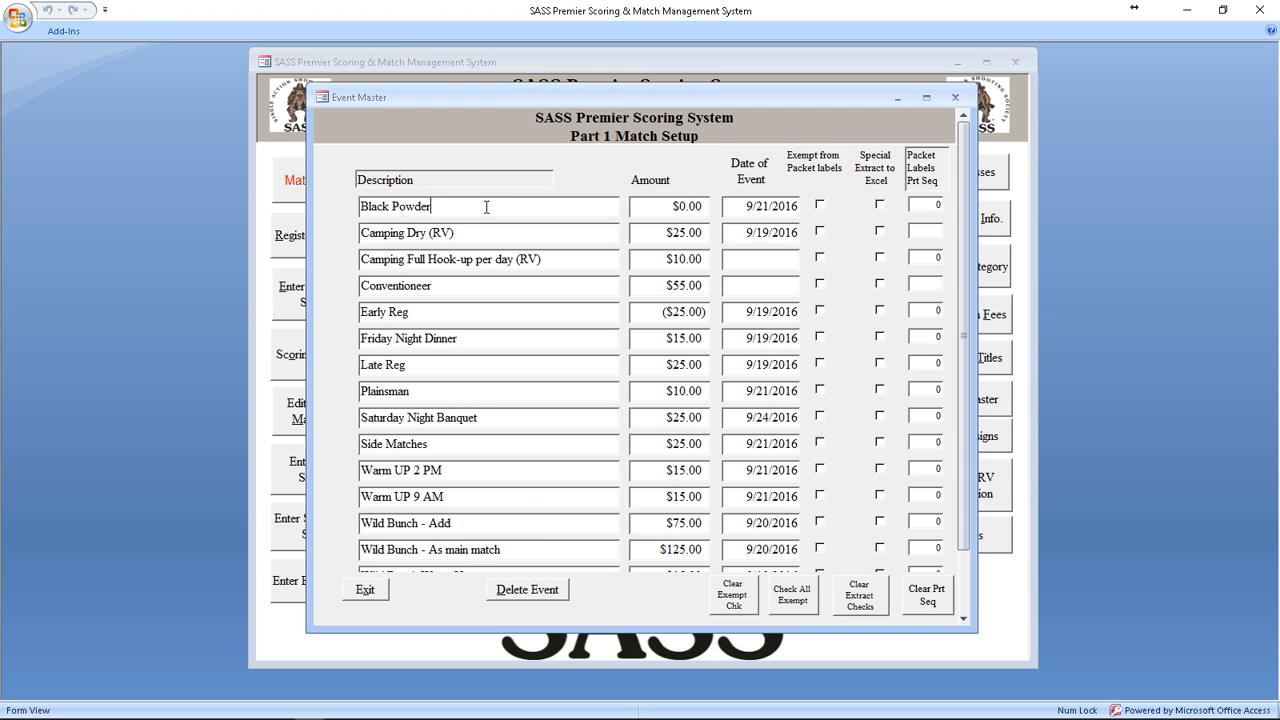
left_click(528, 590)
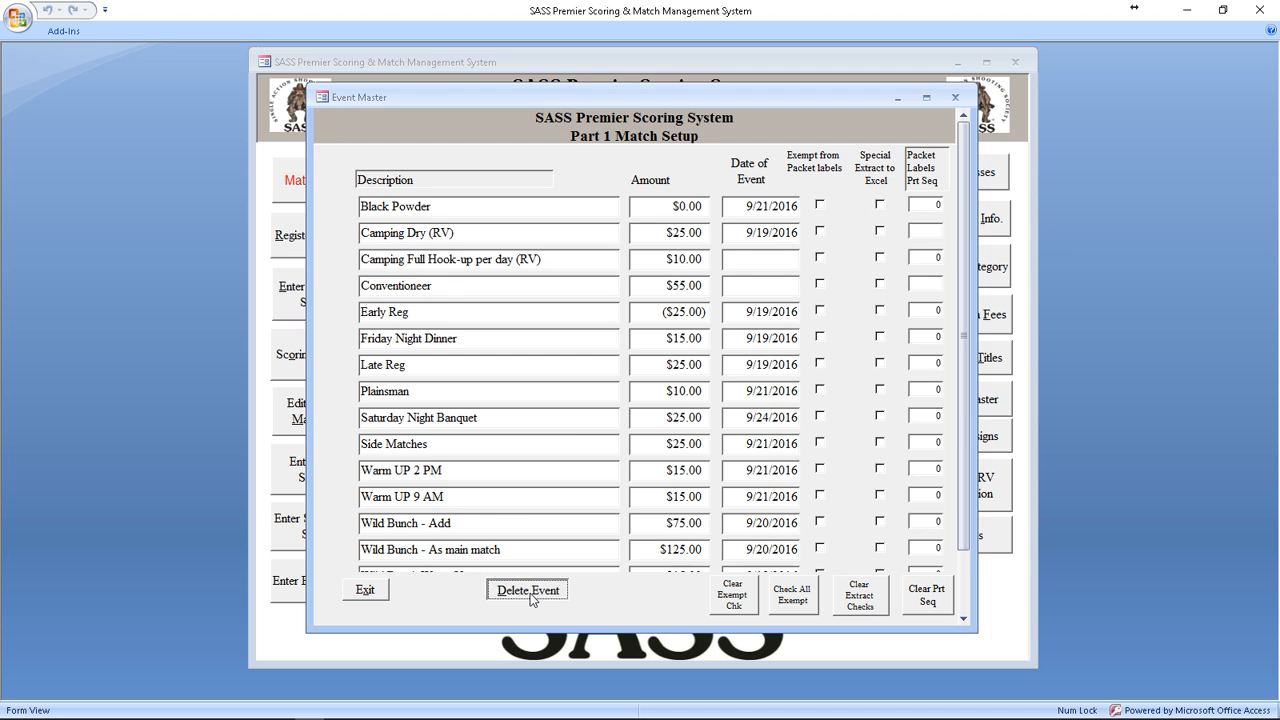
left_click(365, 590)
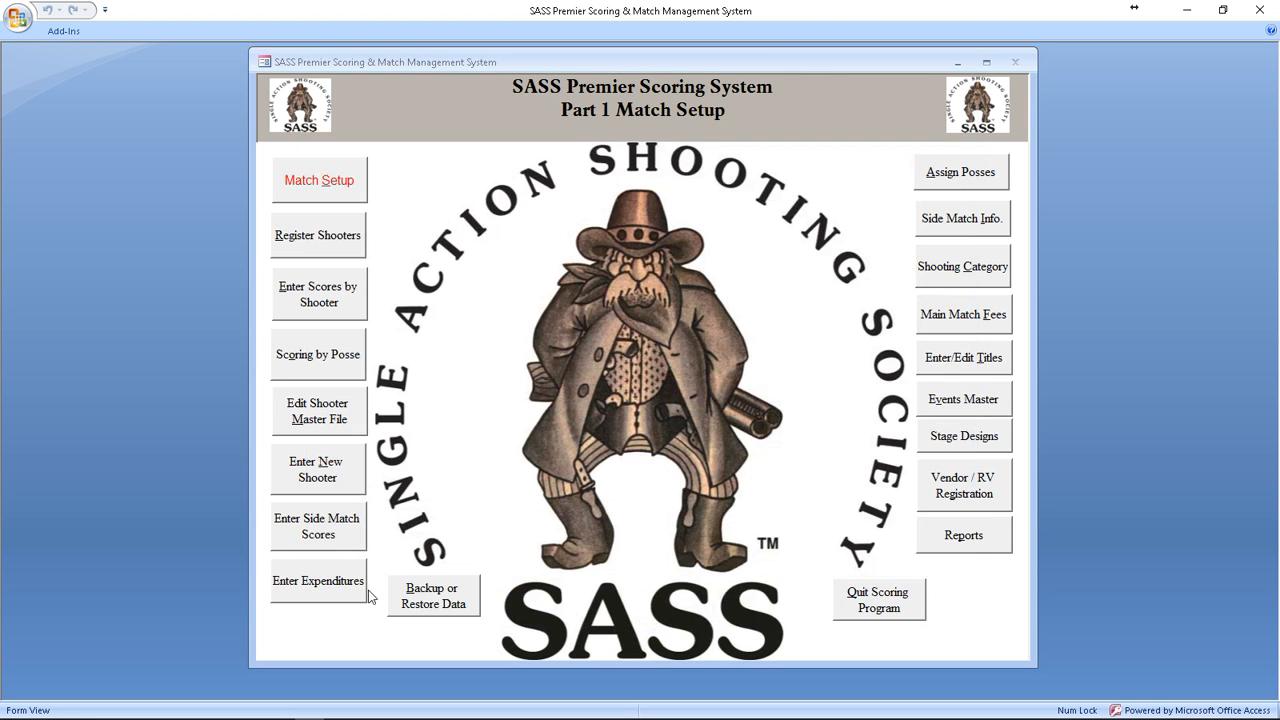
left_click(968, 402)
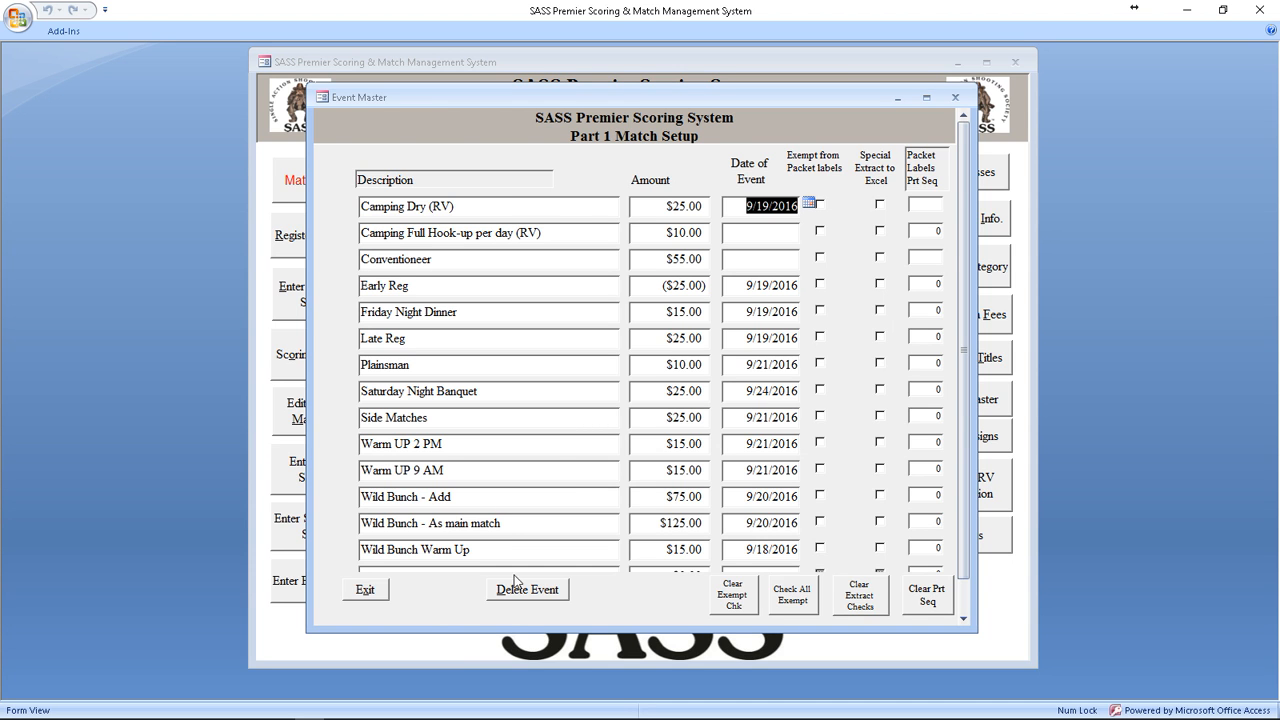
left_click(379, 589)
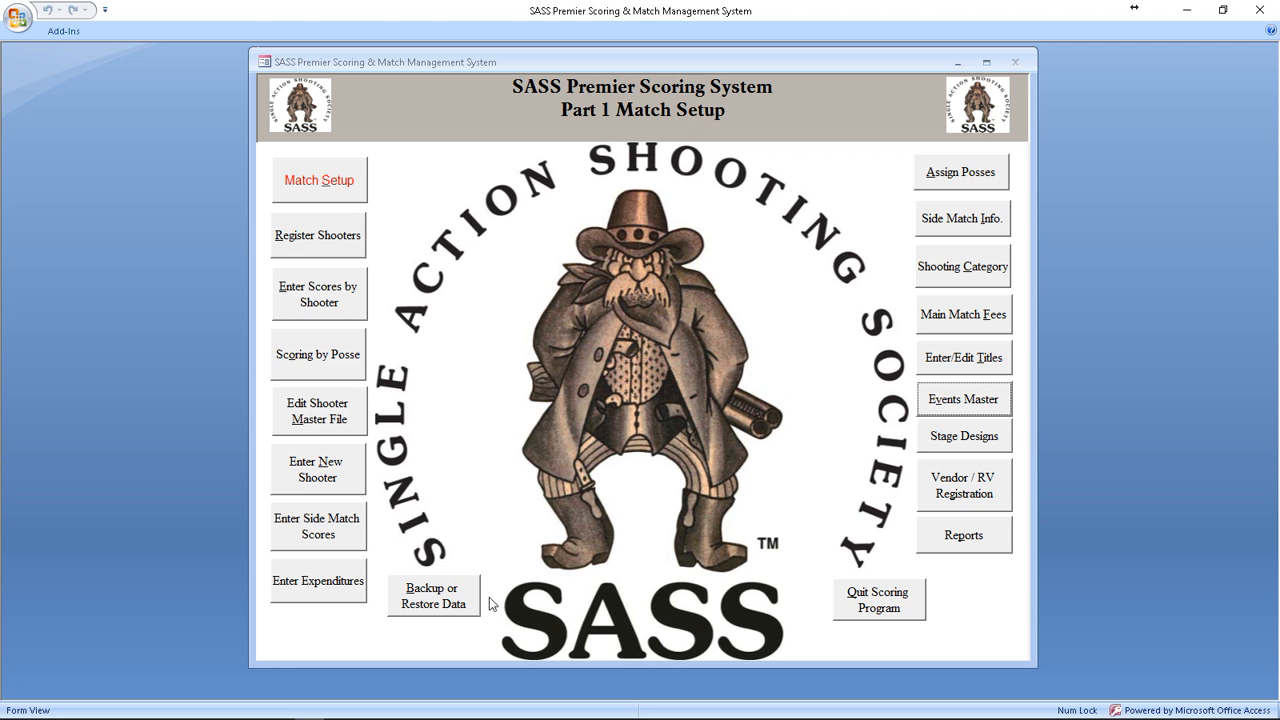
Step: Back up the match data to the Part 1 folder inside SASS Premier's Test Tutorial folder, and acknowledge the completion notice
left_click(448, 603)
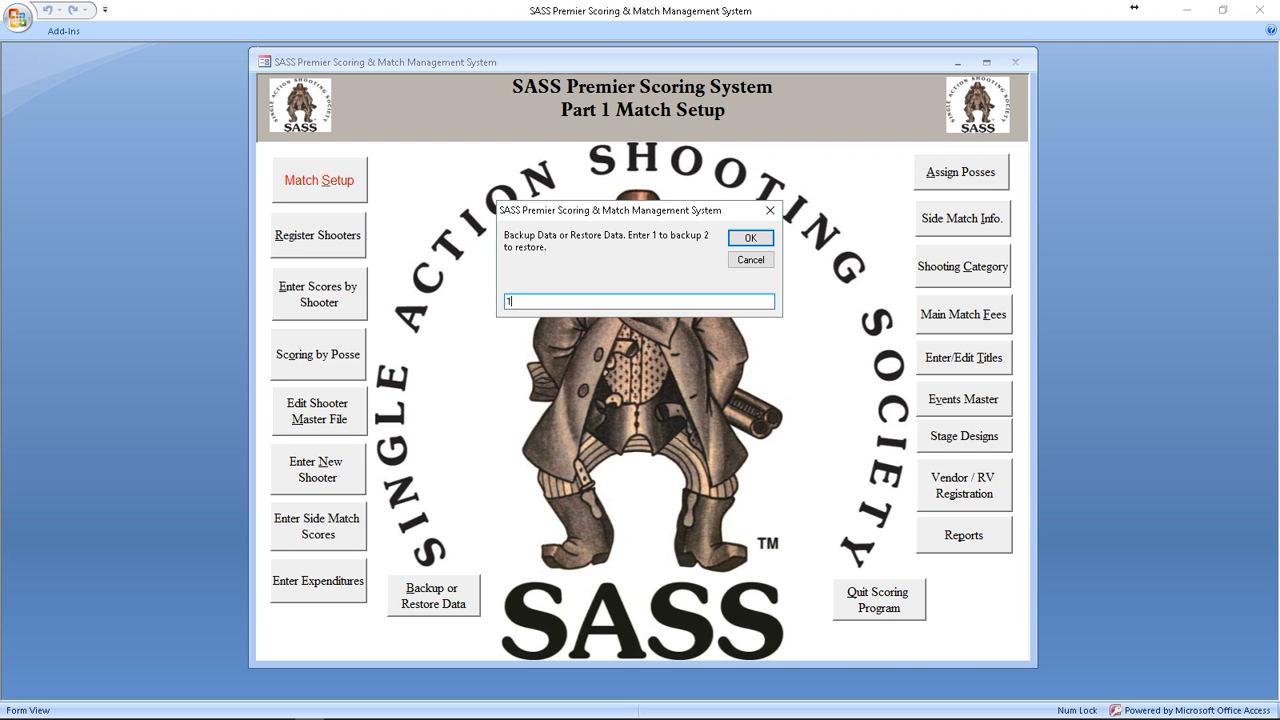
key("Return")
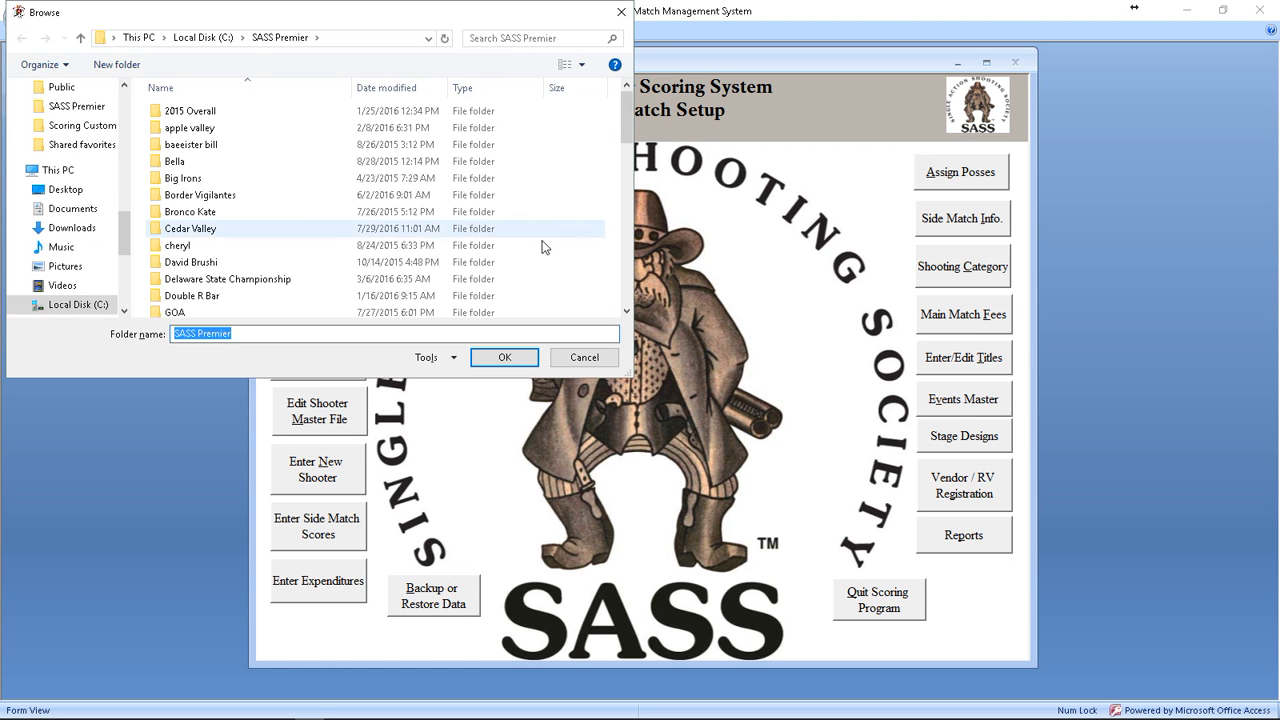
scroll(200, 278, "down", 15)
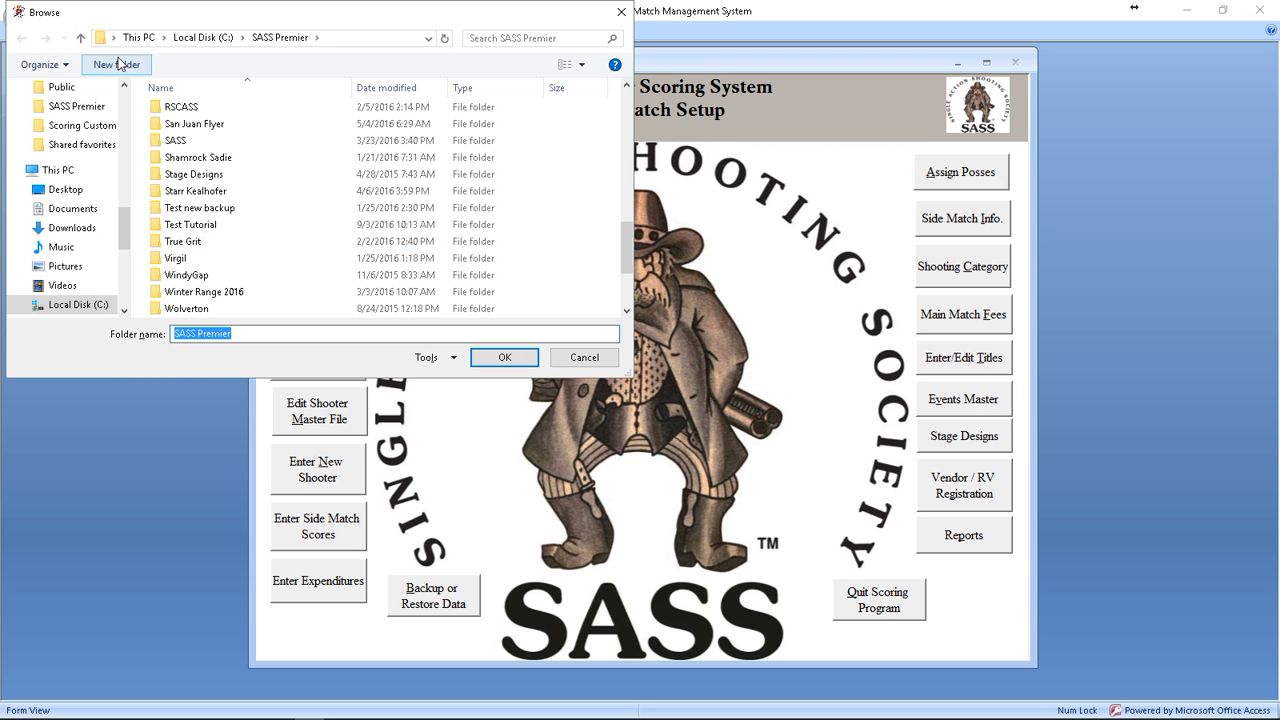
double_click(193, 228)
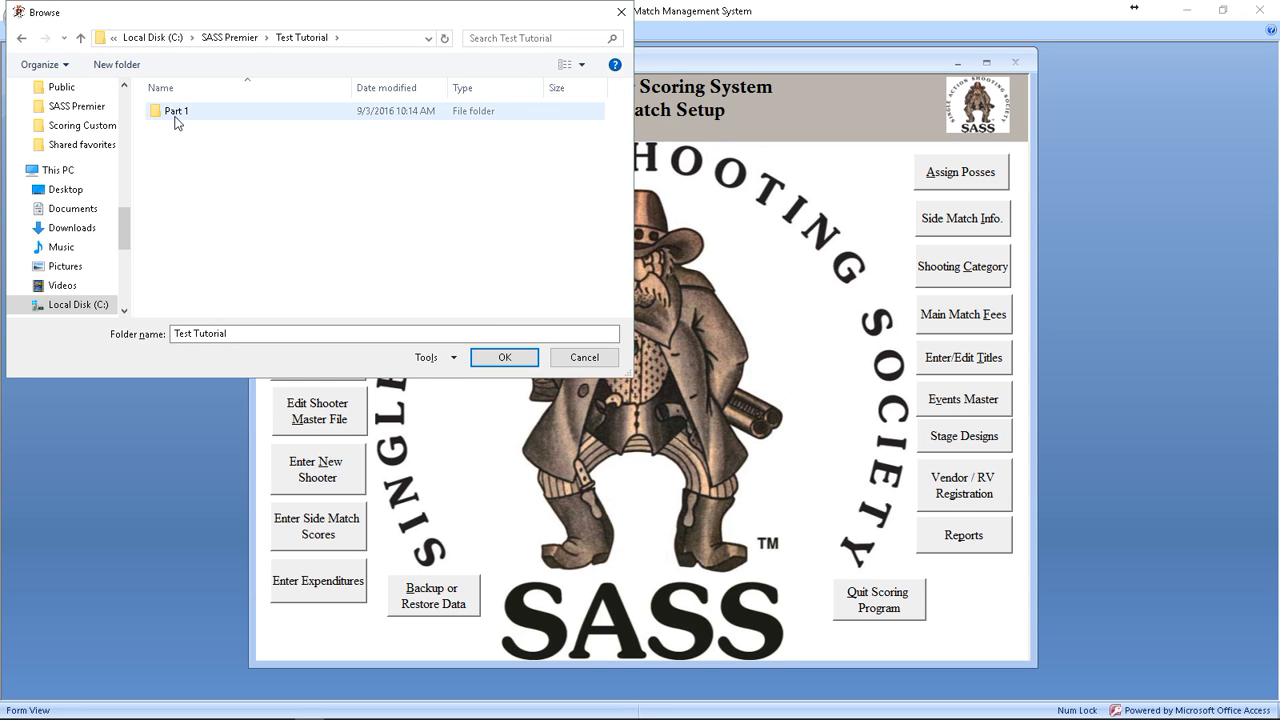
left_click(175, 112)
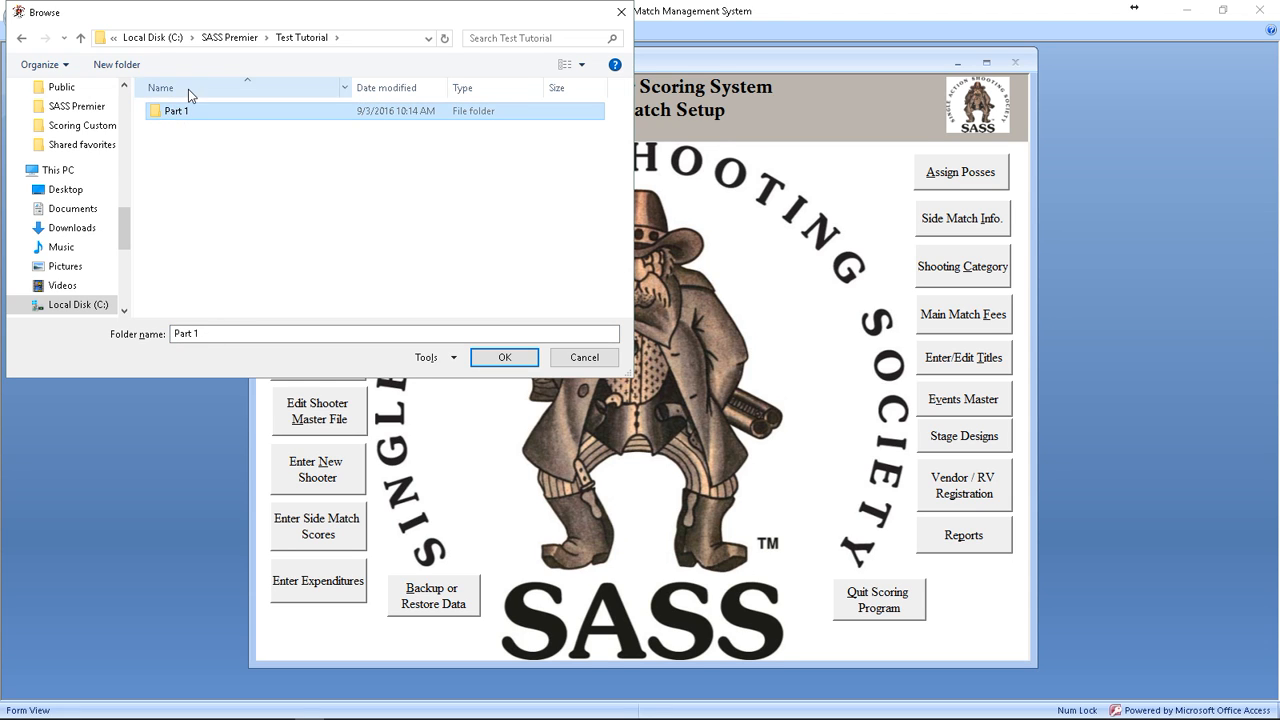
left_click(500, 358)
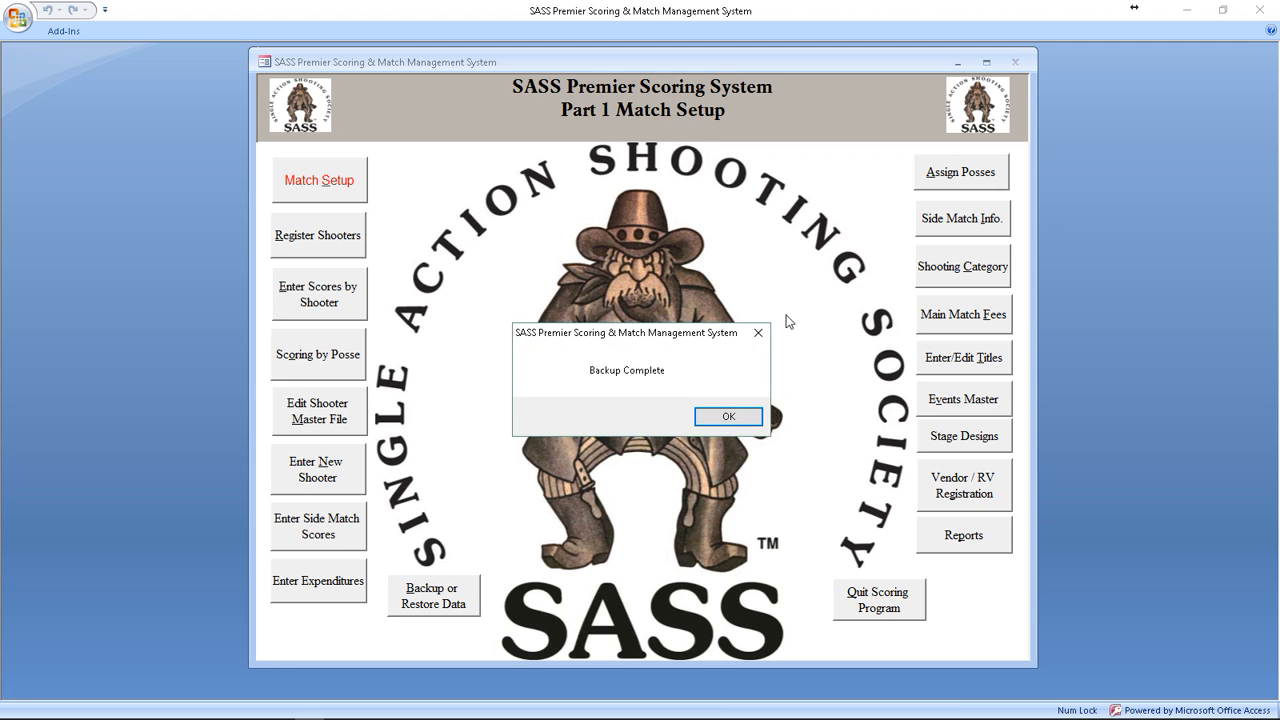
left_click(727, 417)
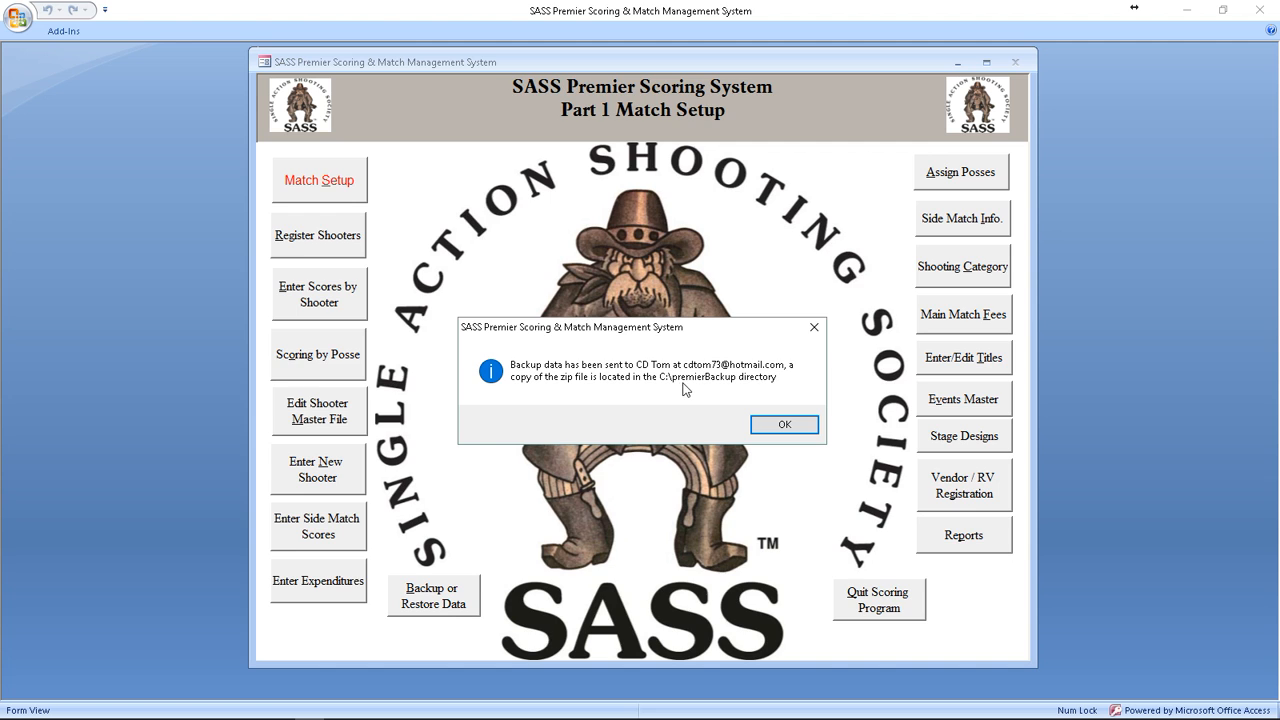
Step: Acknowledge the backup notice, switch to File Explorer, and look through the SASS Premier folder and the folder tree for the backup location
left_click(783, 426)
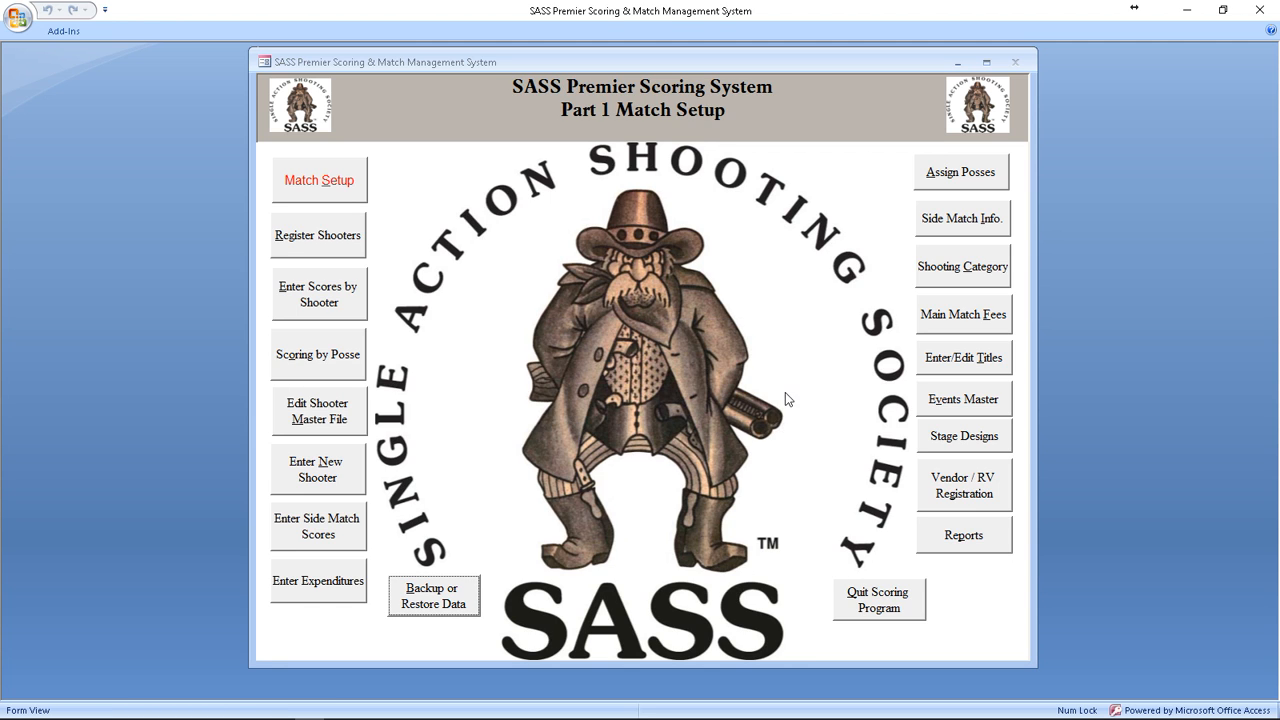
mouse_move(236, 712)
left_click(176, 710)
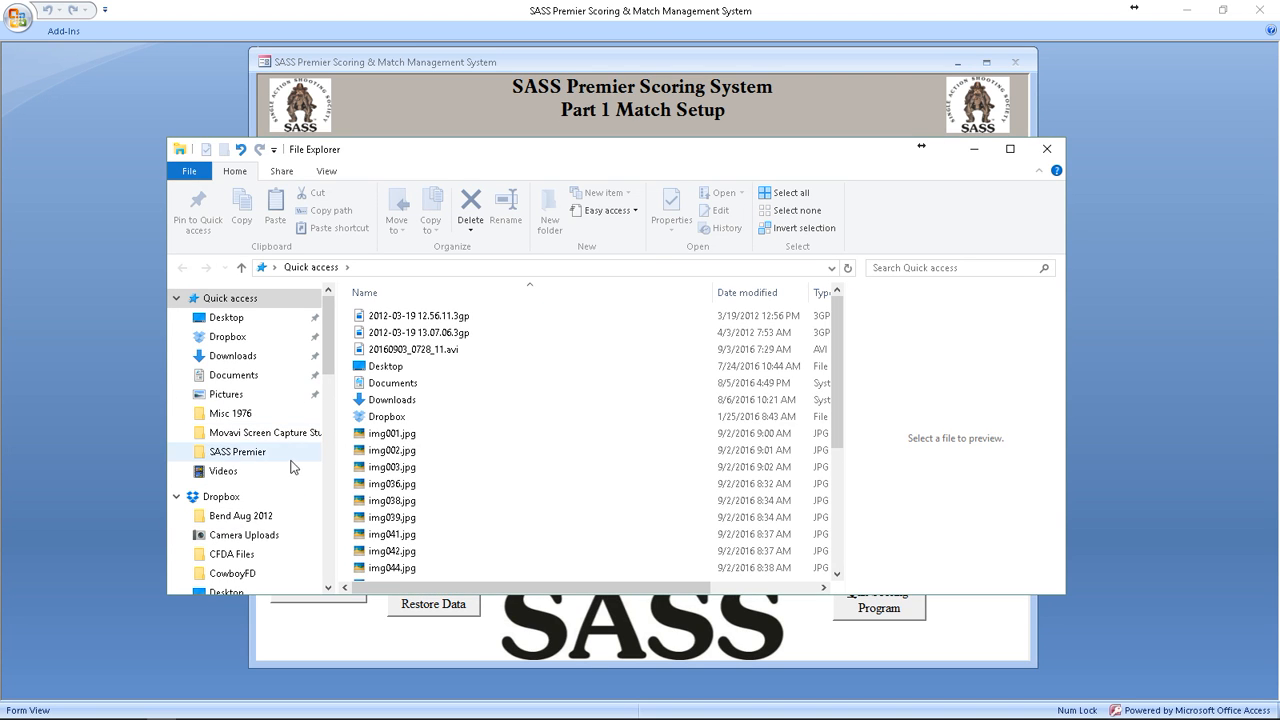
left_click(296, 455)
scroll(474, 398, "down", 1)
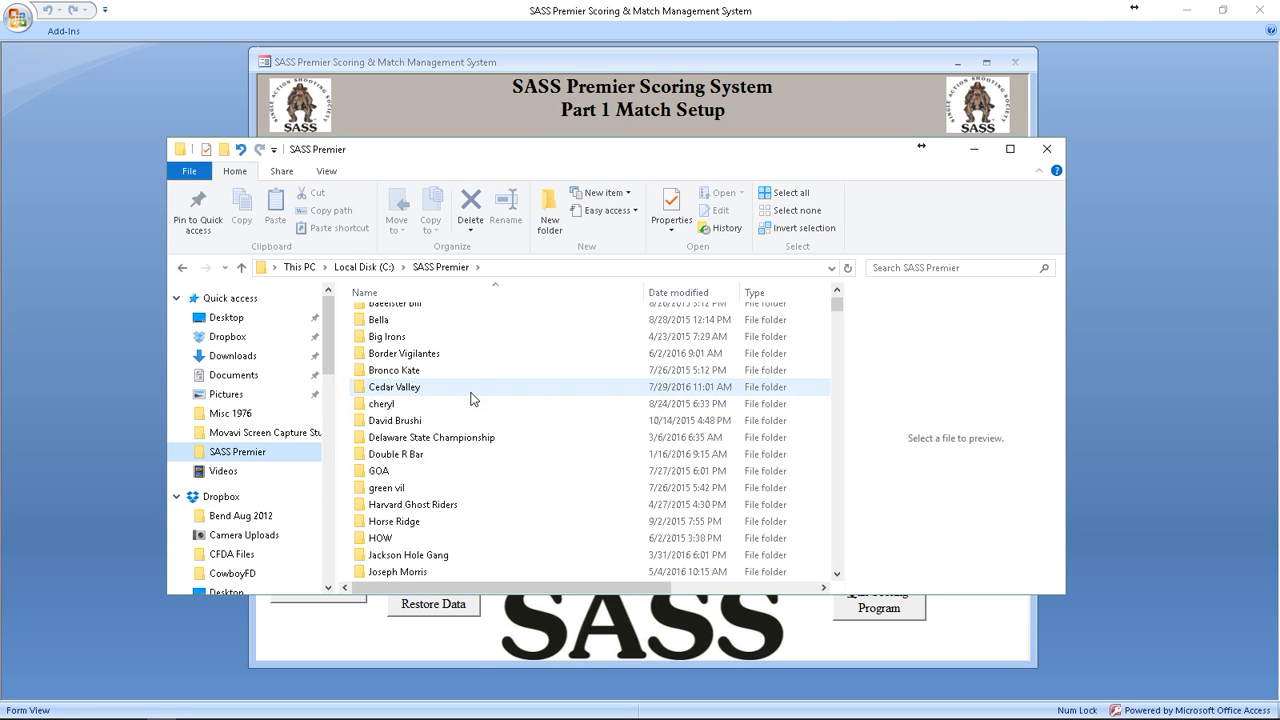
scroll(474, 398, "down", 10)
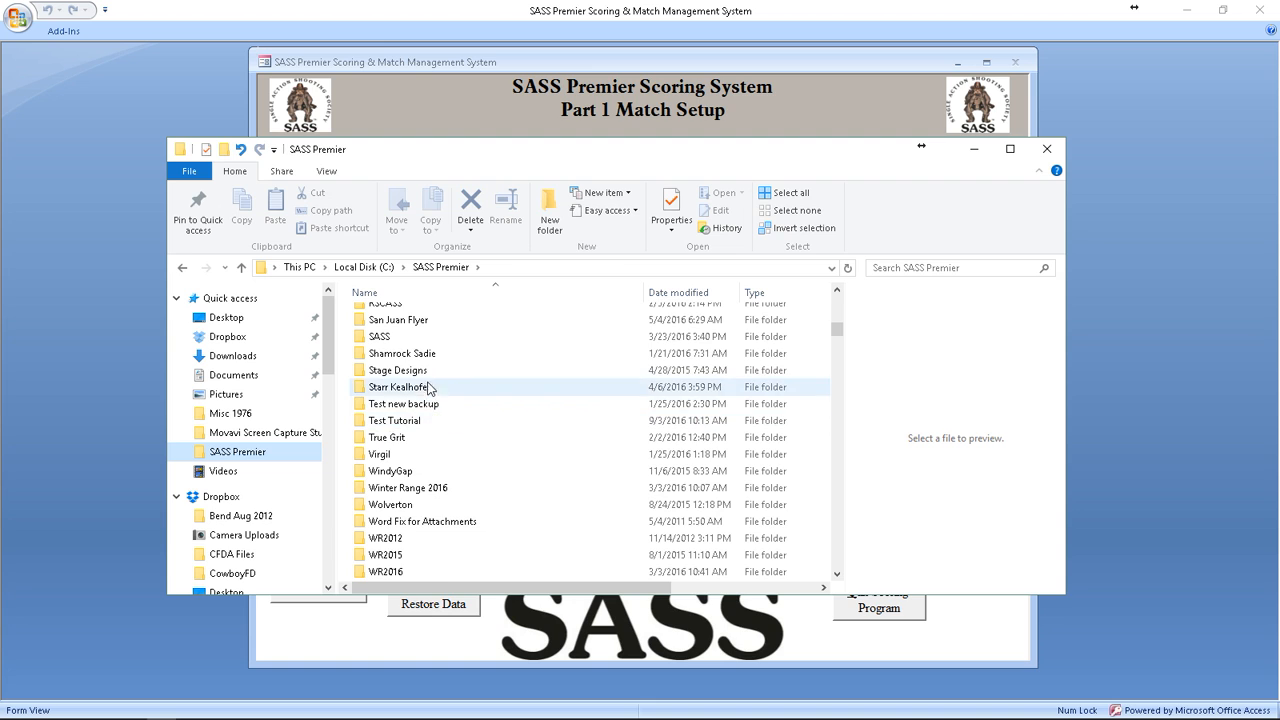
scroll(428, 388, "up", 3)
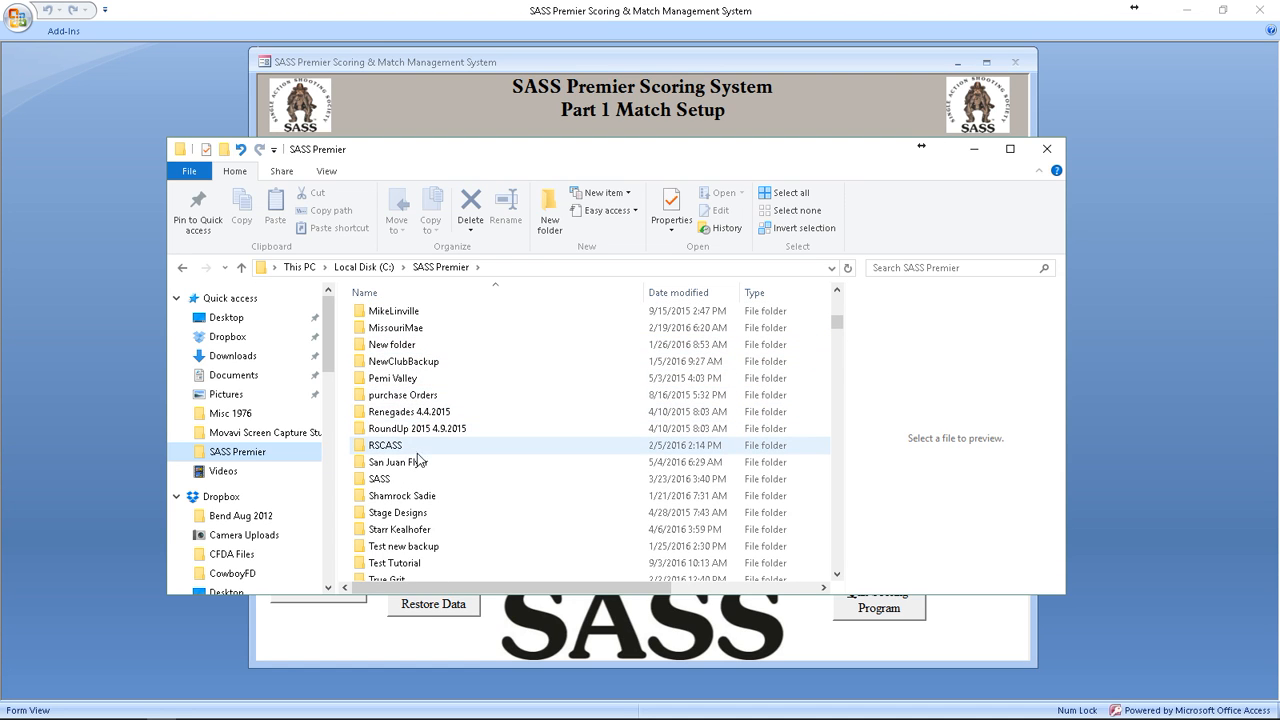
mouse_move(428, 450)
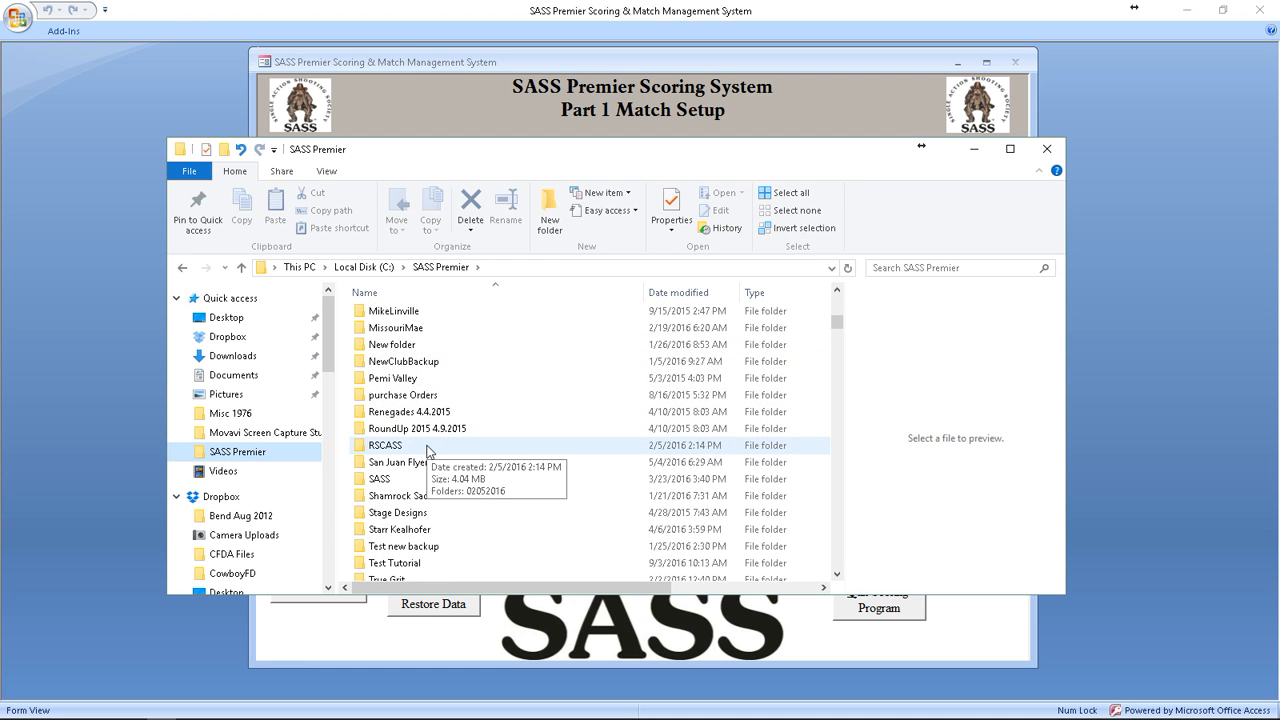
scroll(428, 450, "up", 1)
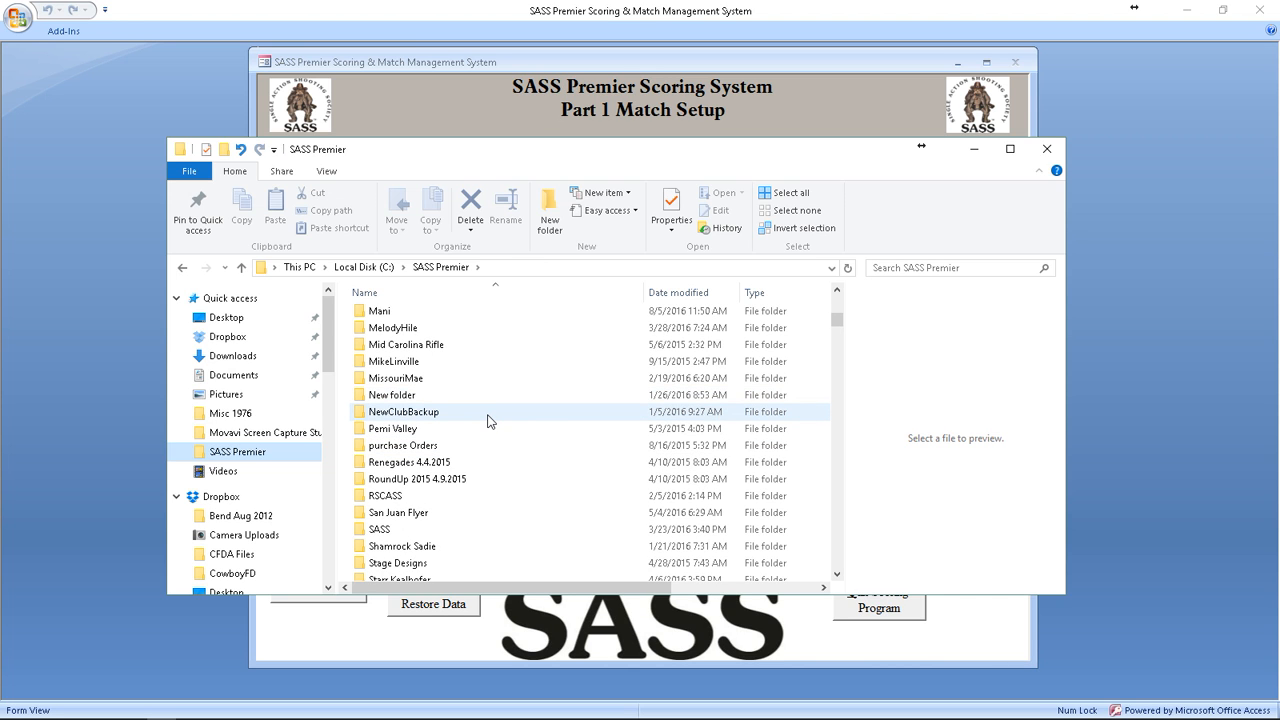
scroll(488, 421, "up", 4)
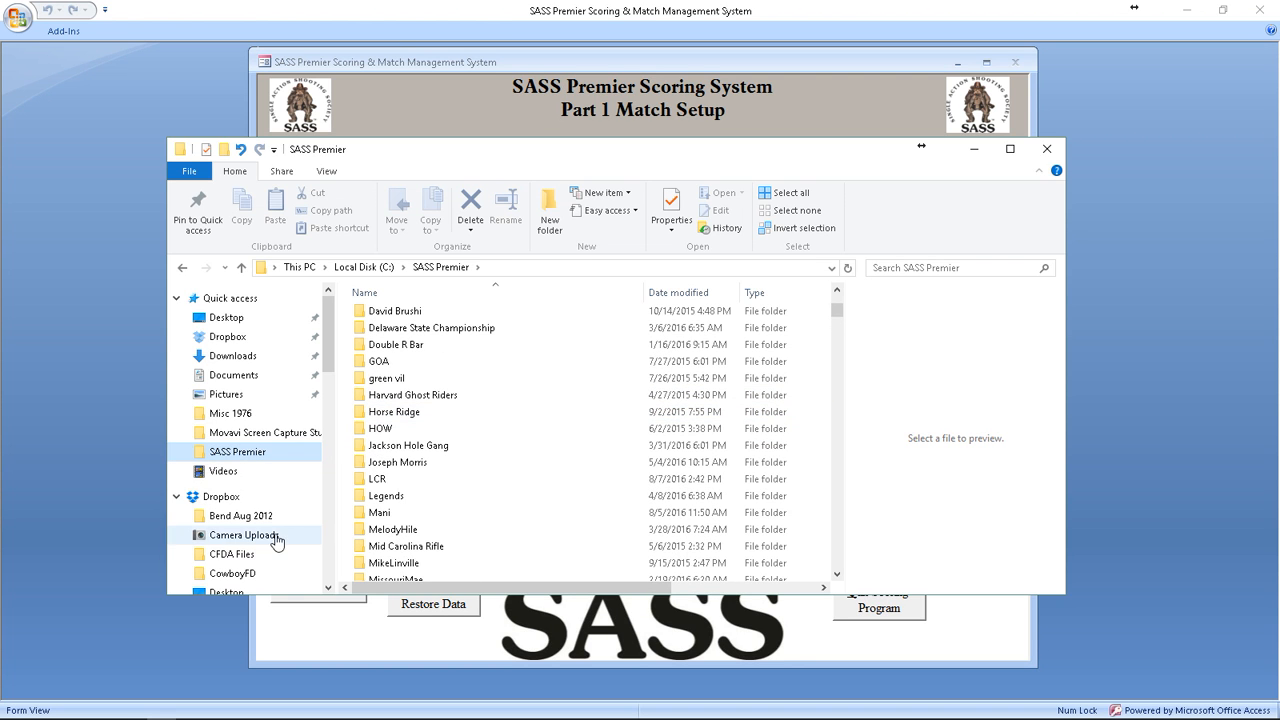
scroll(270, 545, "down", 4)
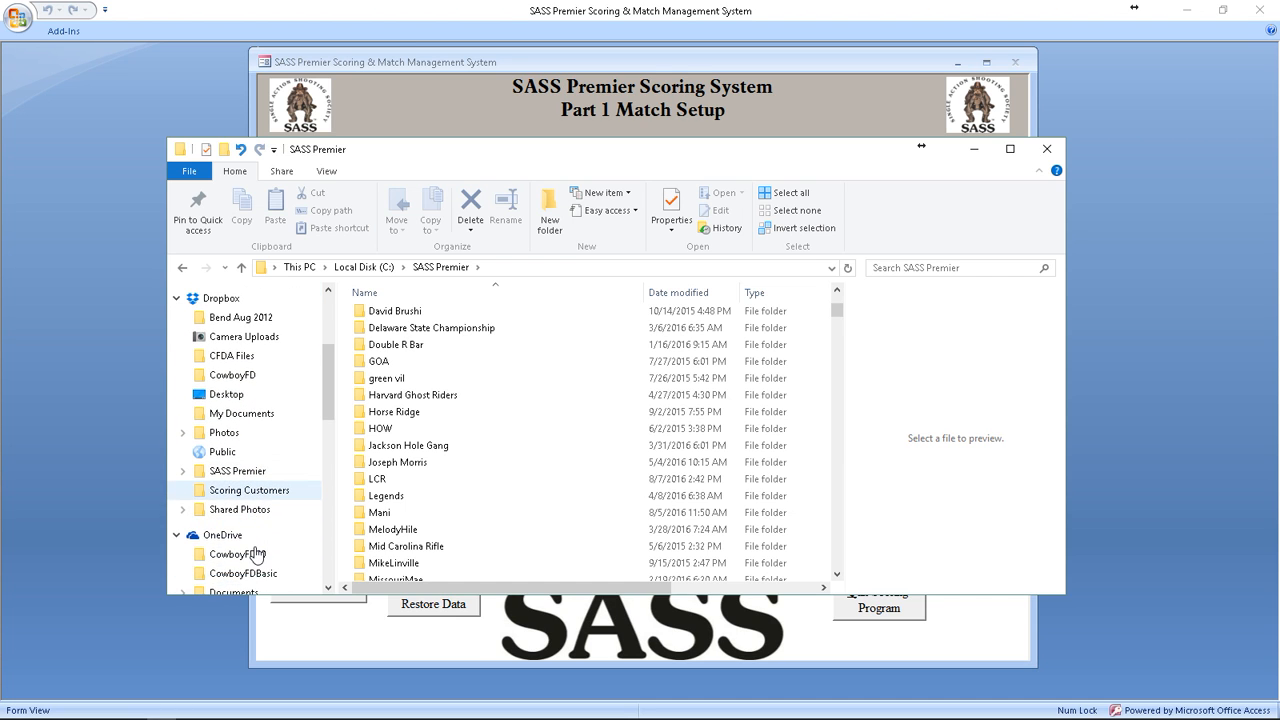
scroll(256, 550, "down", 4)
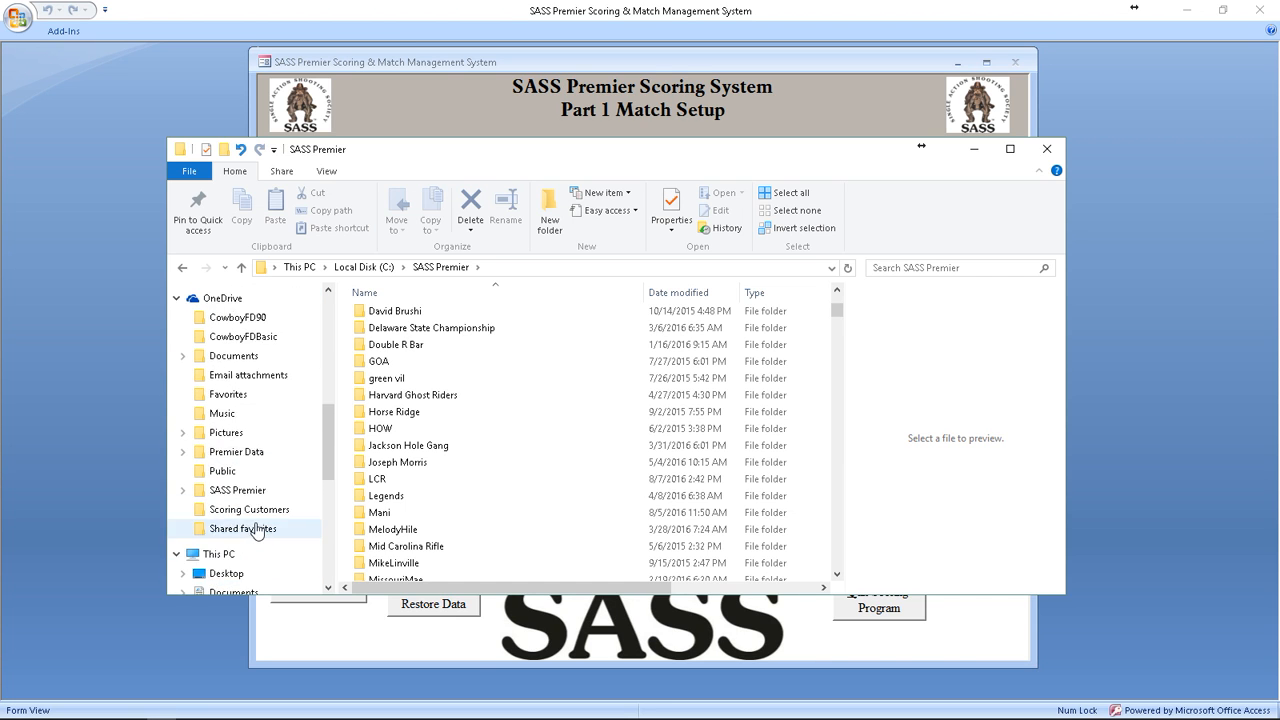
scroll(256, 530, "down", 2)
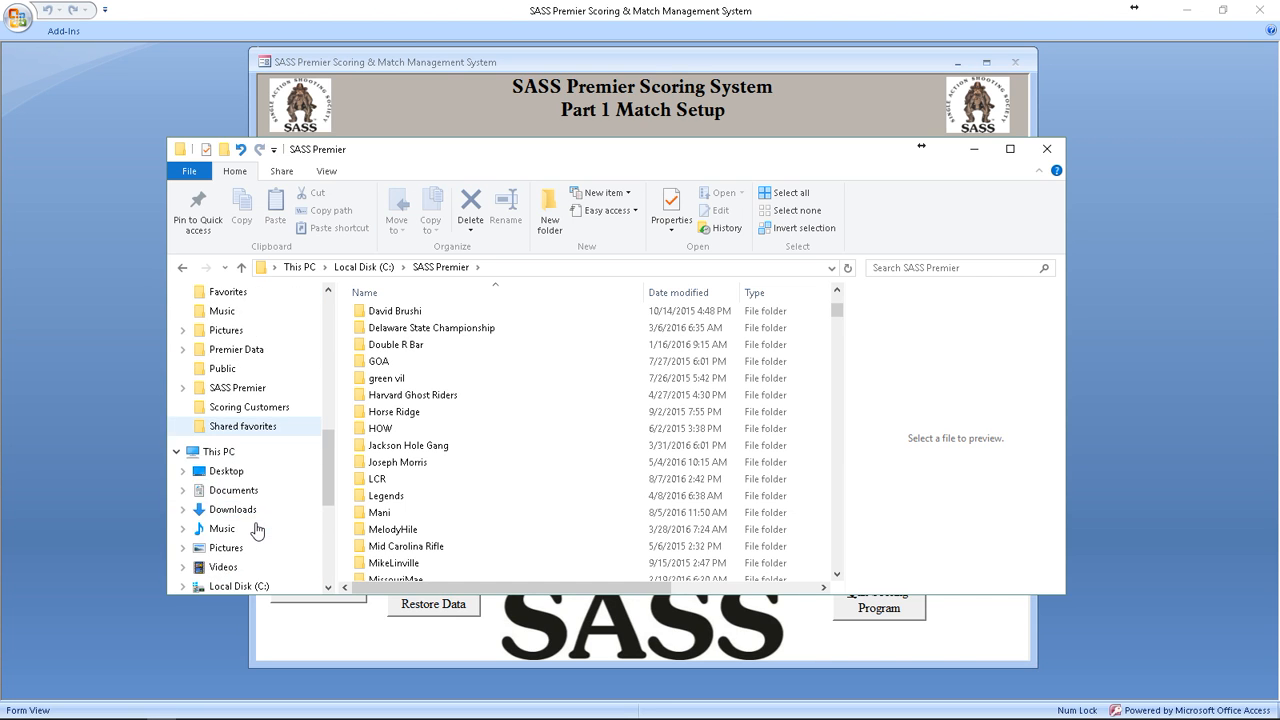
Step: Open the PremierBackup folder on Local Disk (C:) to check the backup zip file, and close File Explorer
left_click(240, 586)
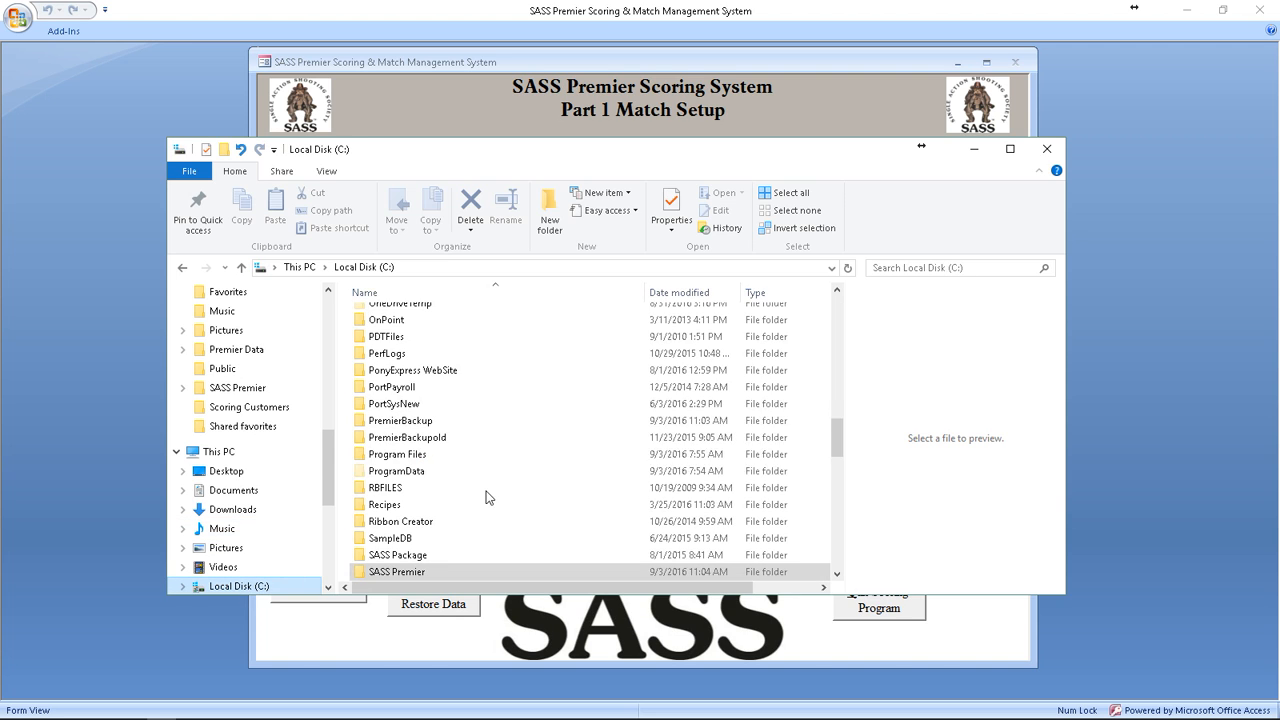
double_click(415, 422)
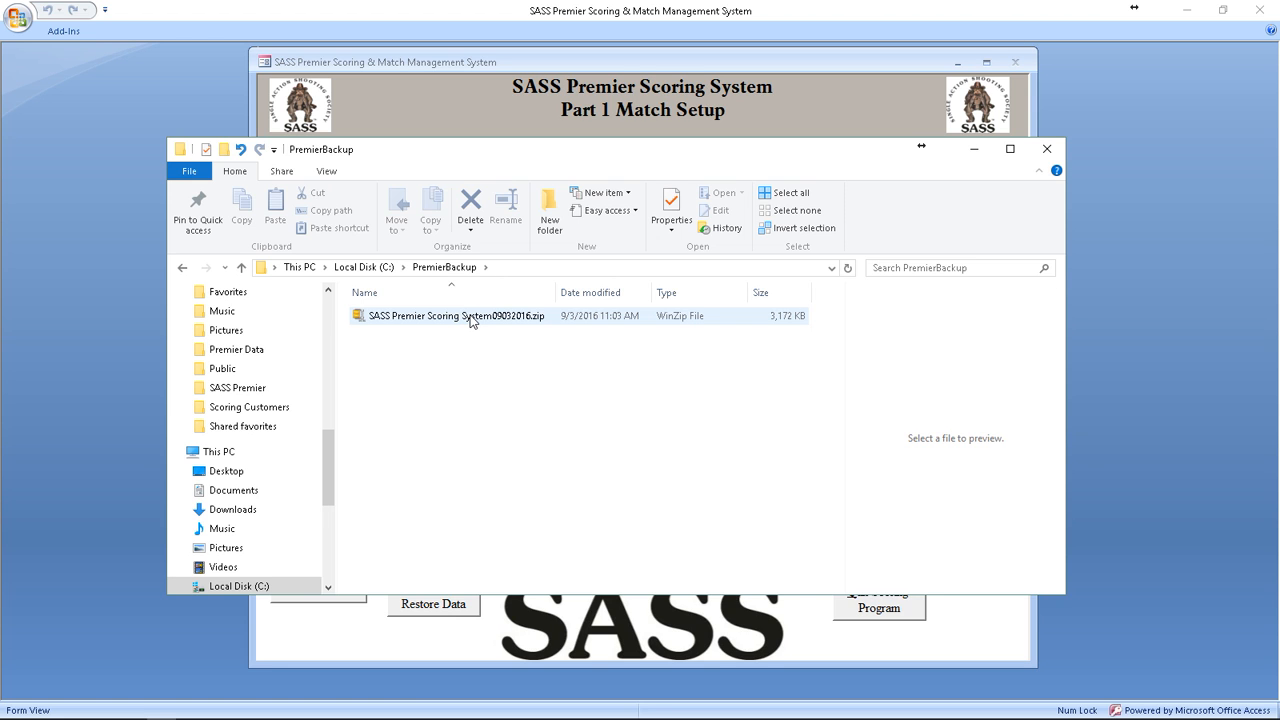
left_click(1046, 149)
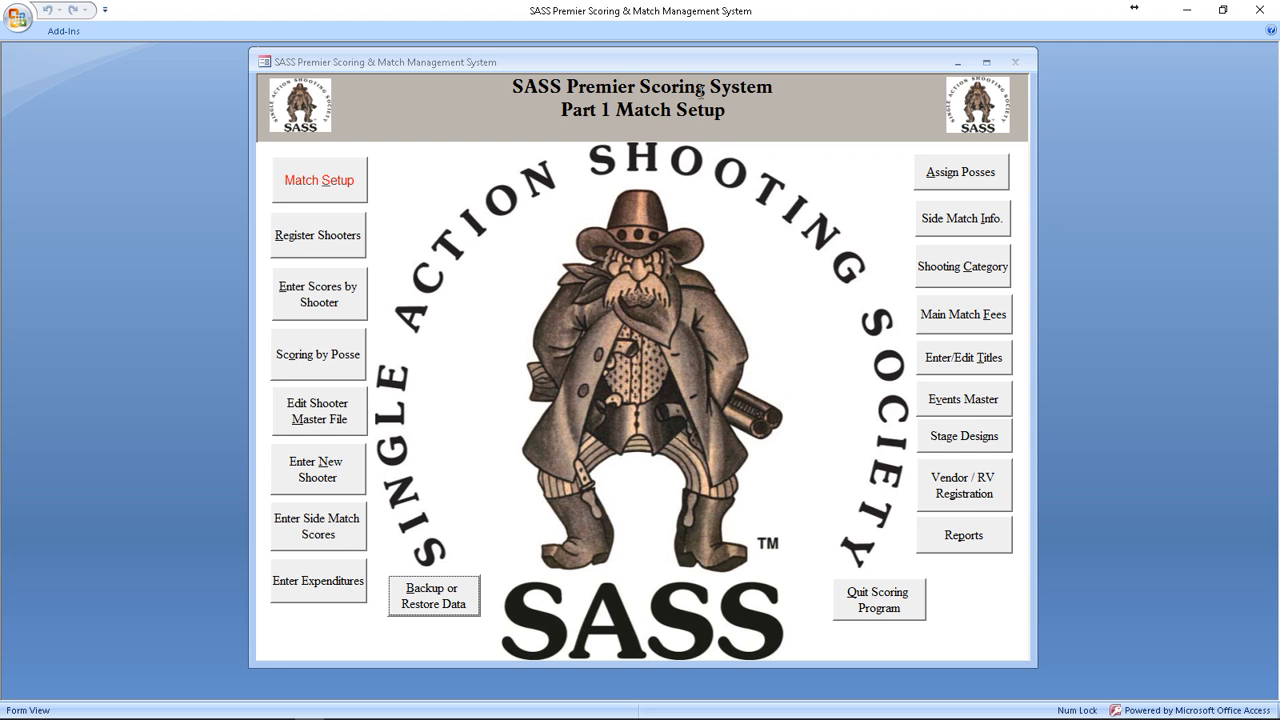
Step: Start match setup by clearing all previous matches, confirming that all match information is cleared
left_click_drag(649, 61, 650, 62)
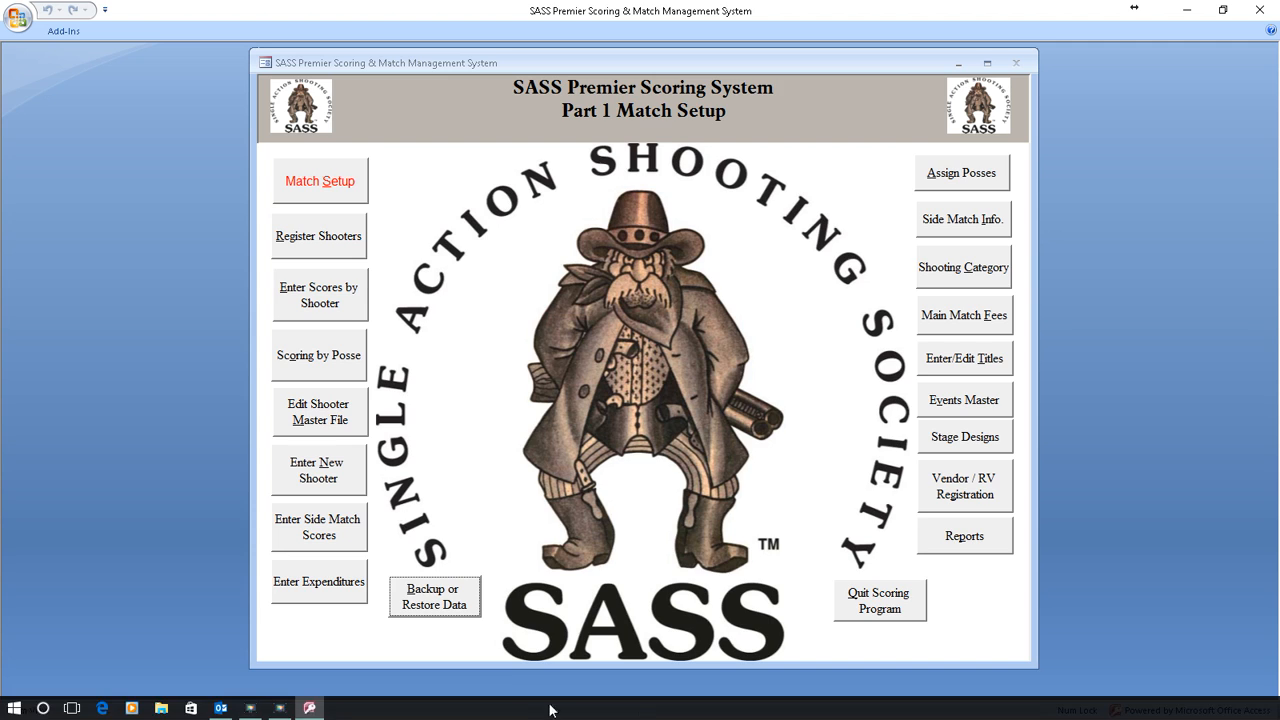
left_click(340, 182)
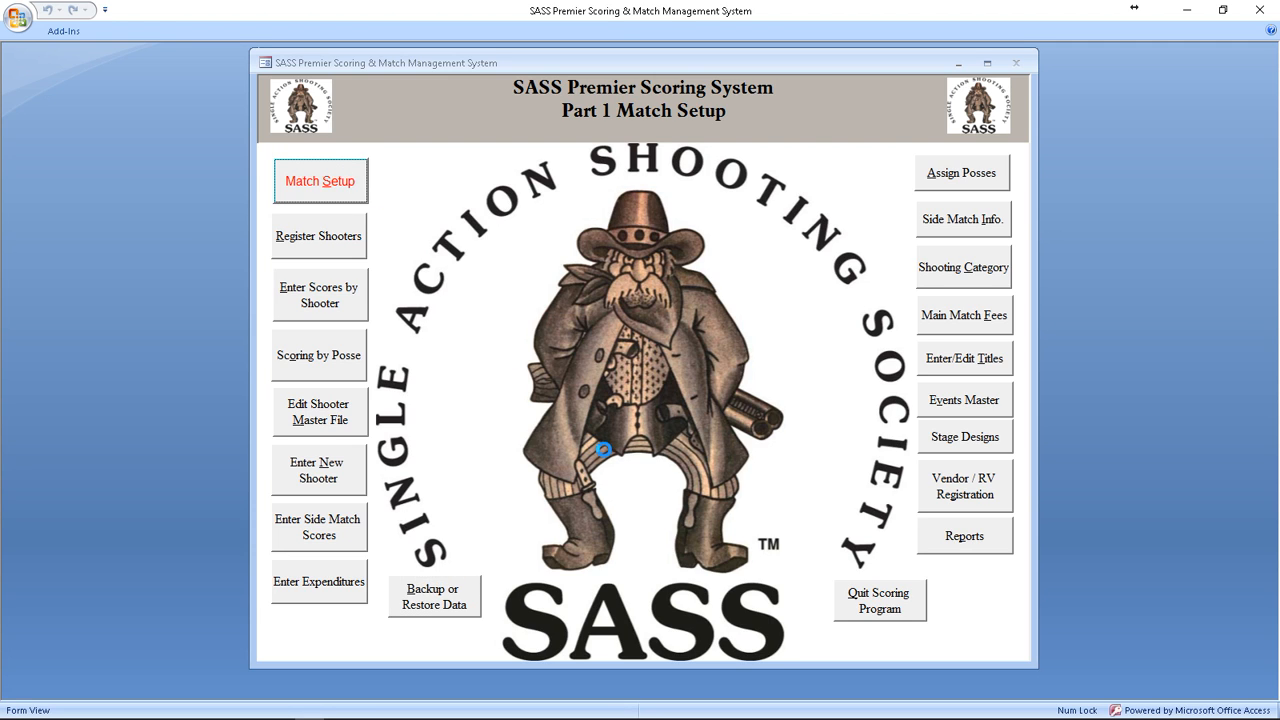
left_click(636, 422)
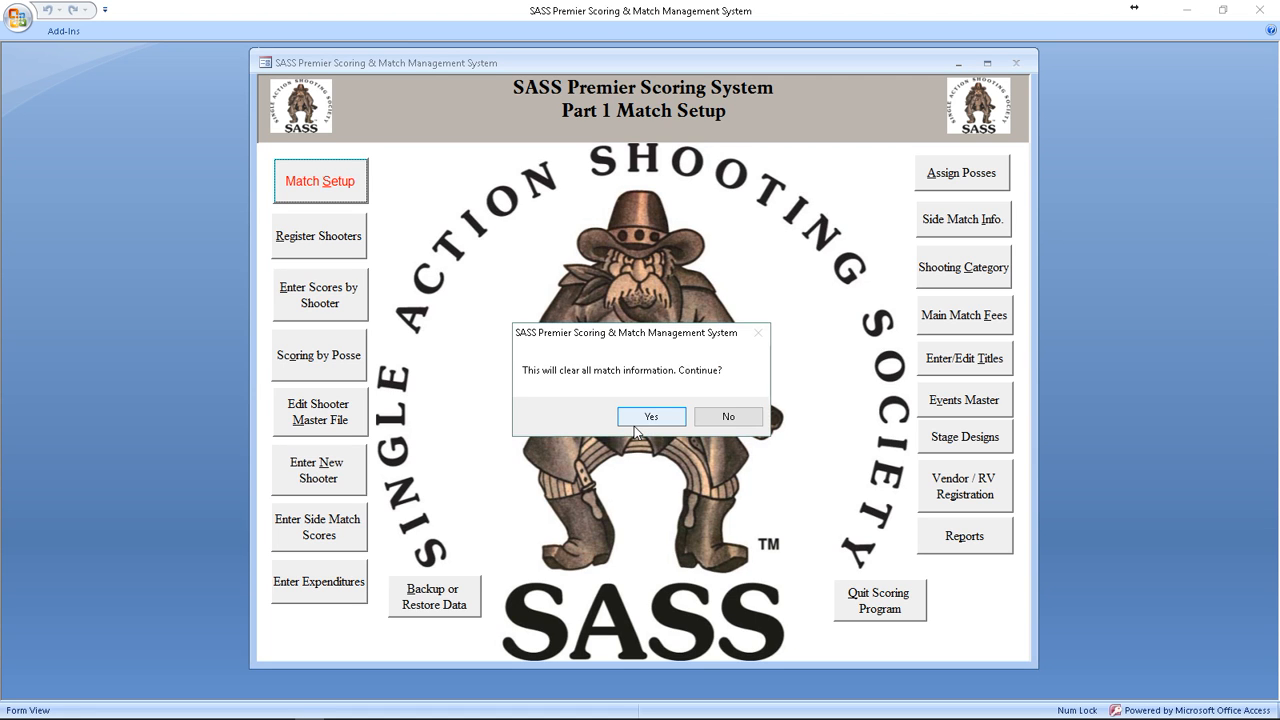
left_click(648, 416)
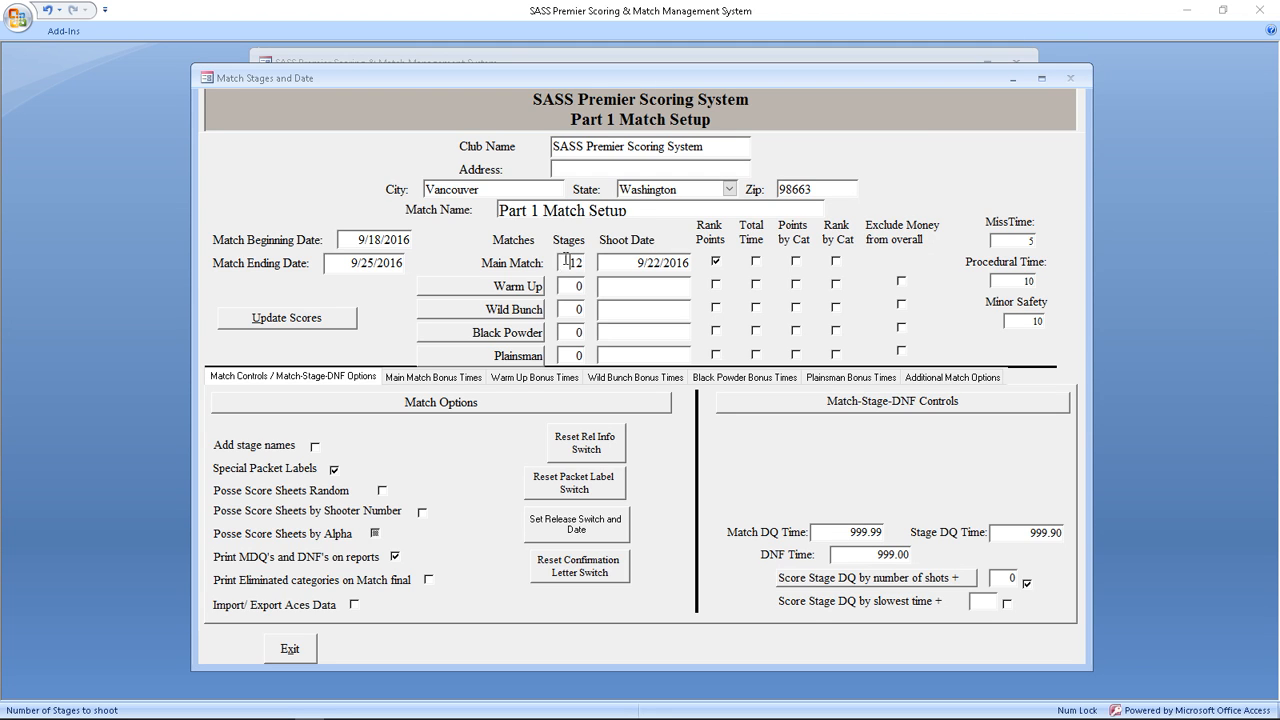
Step: Set the main match to 5 stages with a shoot date of 10/1/2016, and leave the match setup
type("5")
key("Tab")
left_click(700, 261)
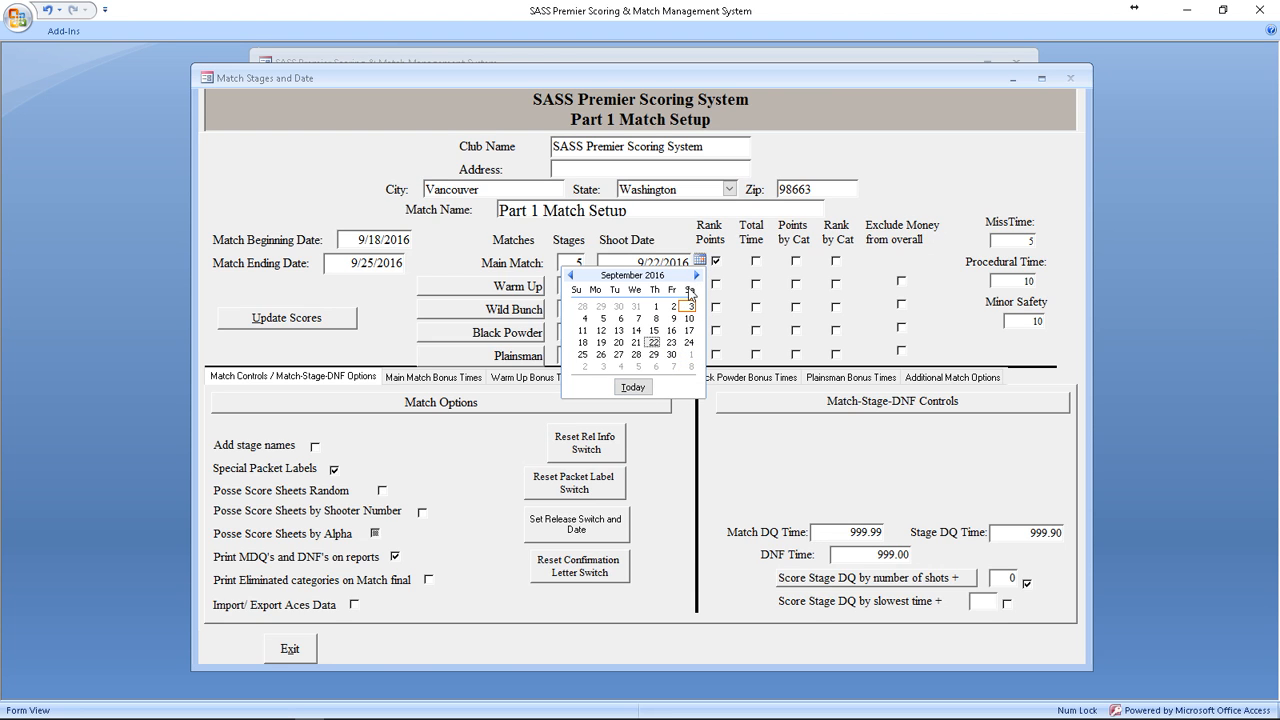
left_click(690, 355)
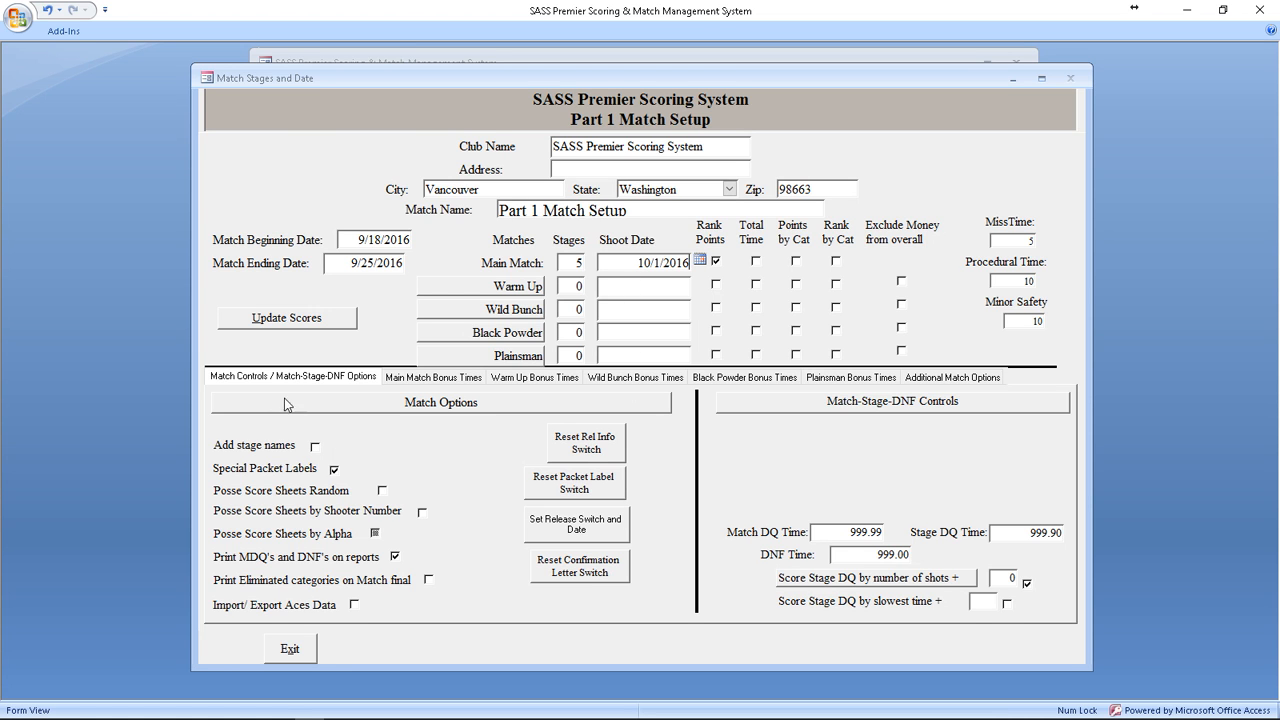
left_click(287, 650)
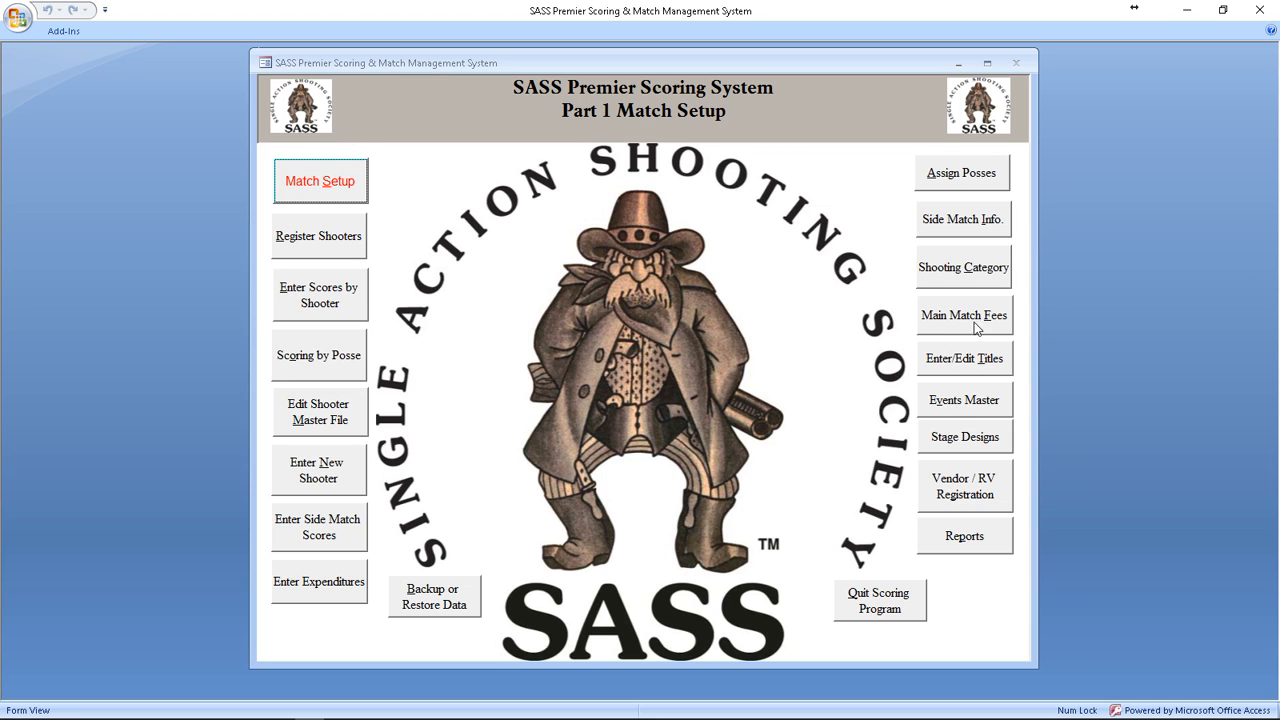
Step: Add a Monthly Match entry fee of $10.00 to the main match fees
left_click(975, 316)
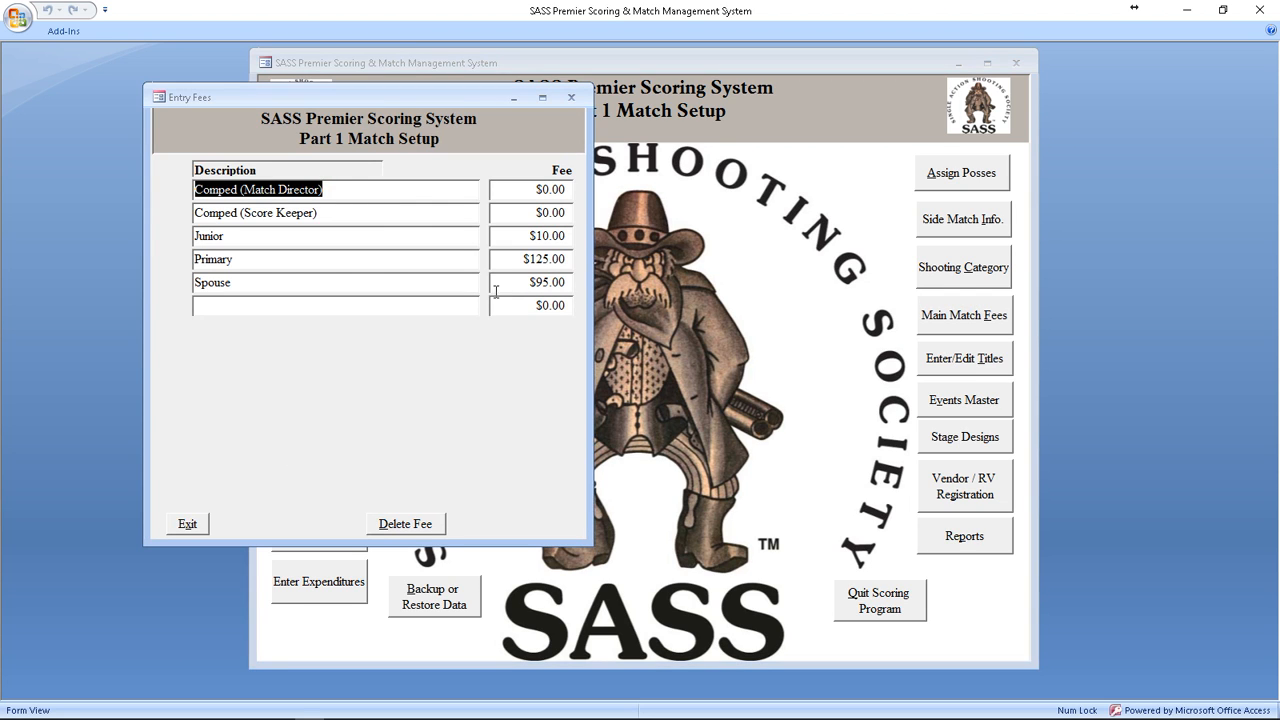
left_click(238, 304)
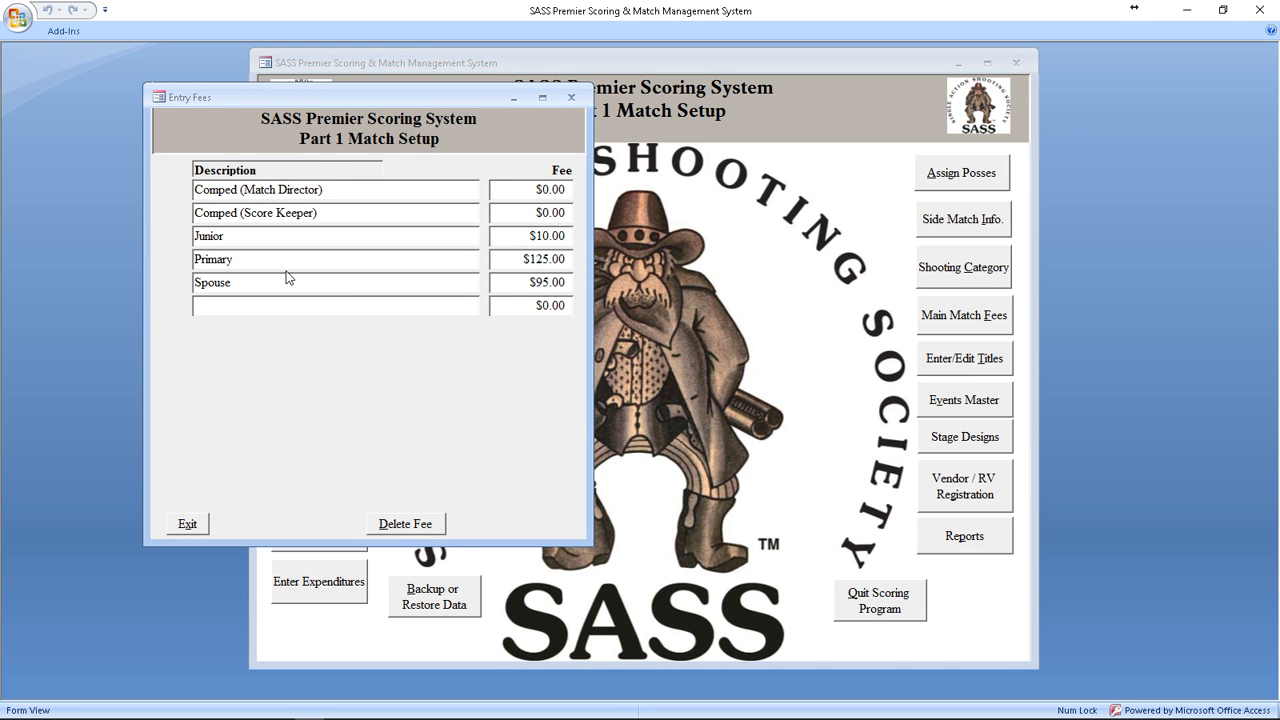
type("Mon")
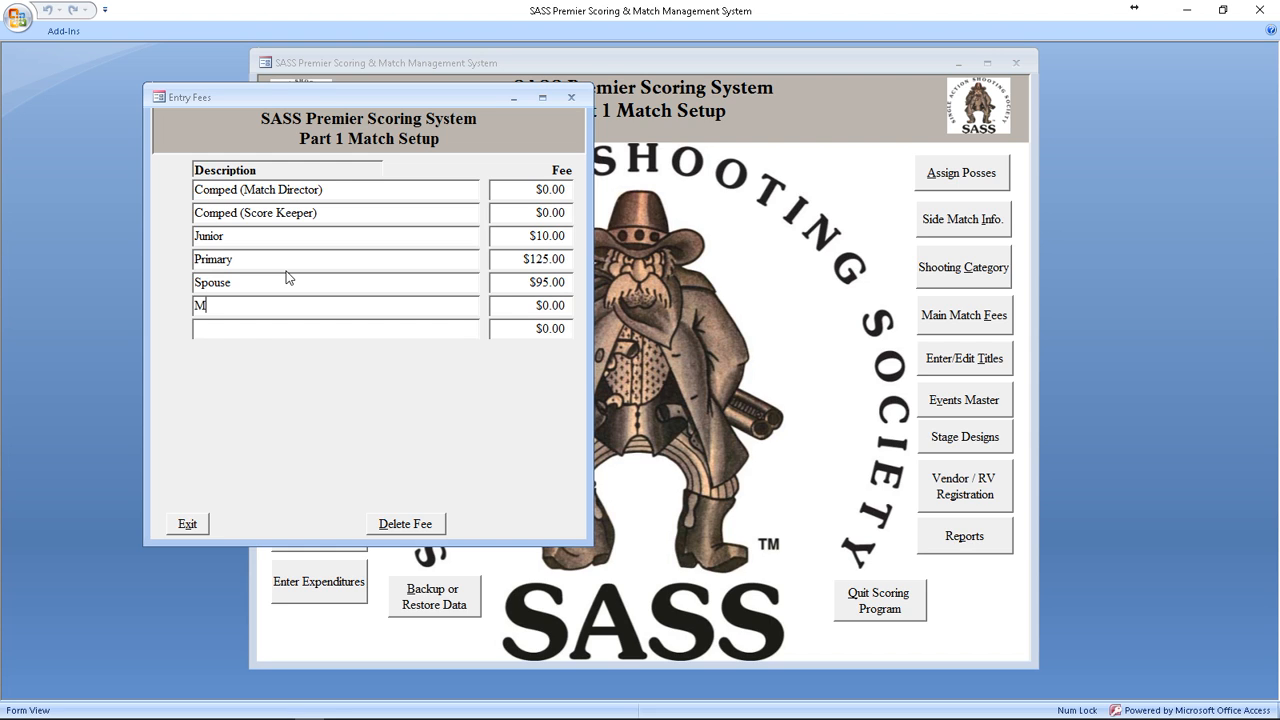
type("Match")
key("Tab")
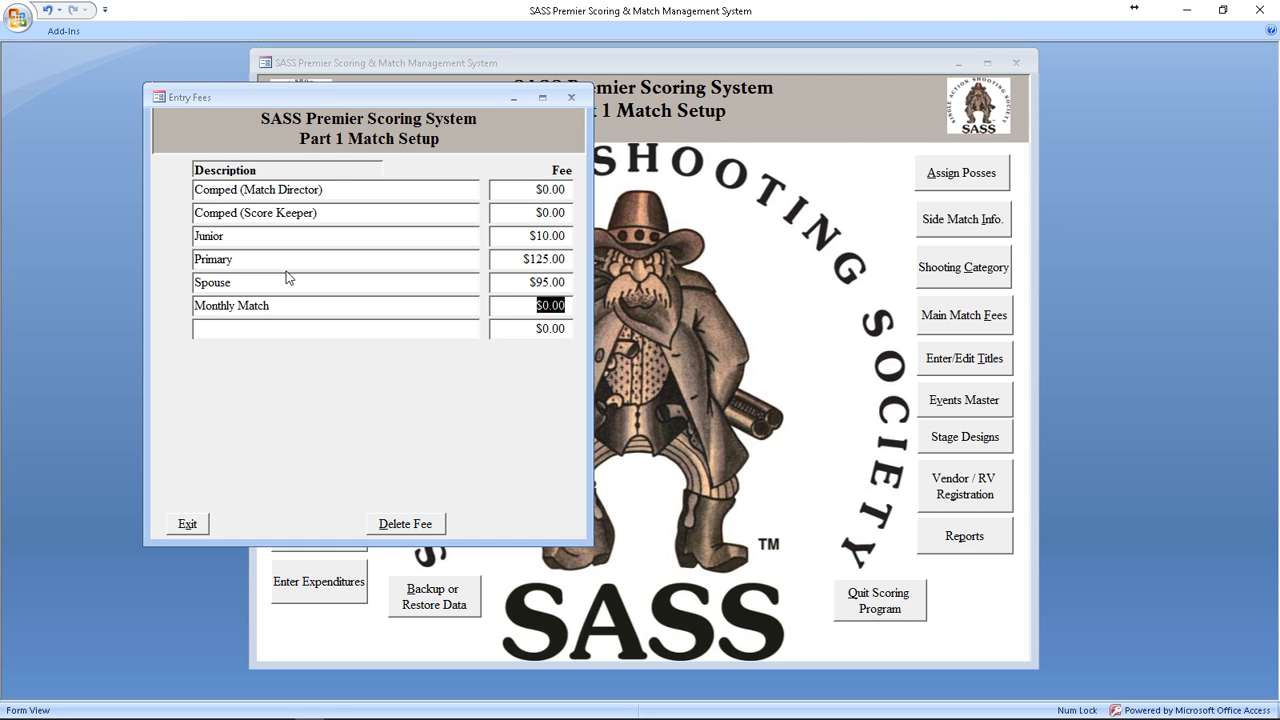
type("10")
key("Tab")
Step: Add a Monthly Non Member entry fee of $15.00, and close the entry fees
type("M")
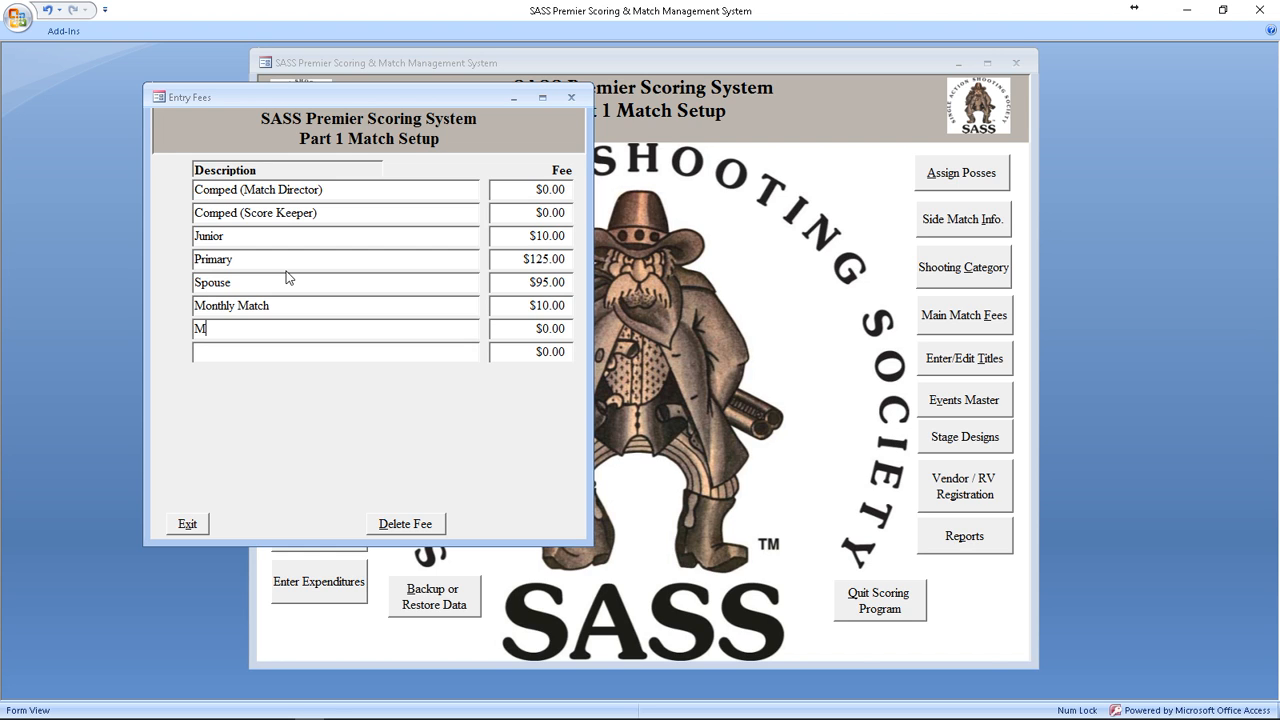
type("onthly Non Member")
key("Tab")
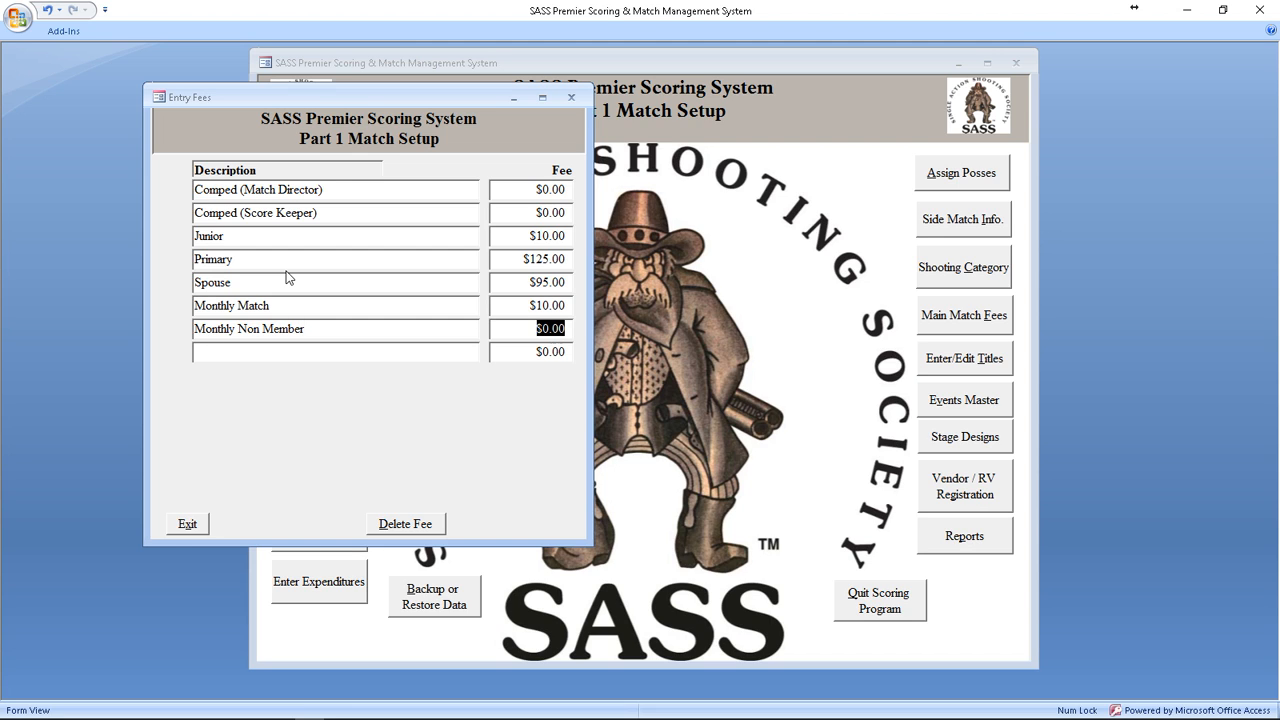
type("15")
key("Tab")
type("rn")
left_click(188, 525)
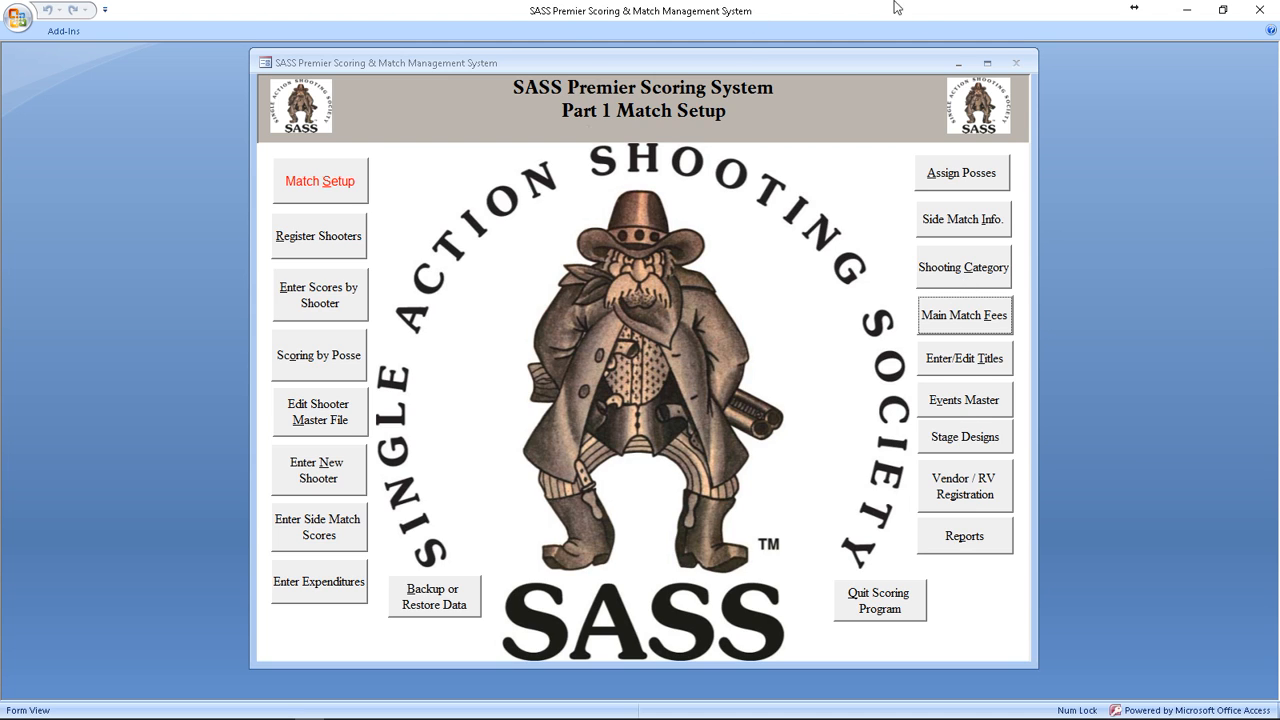
Step: Reopen the match setup without clearing any matches, and rename the match to Monthly 10/01/2016
left_click(328, 184)
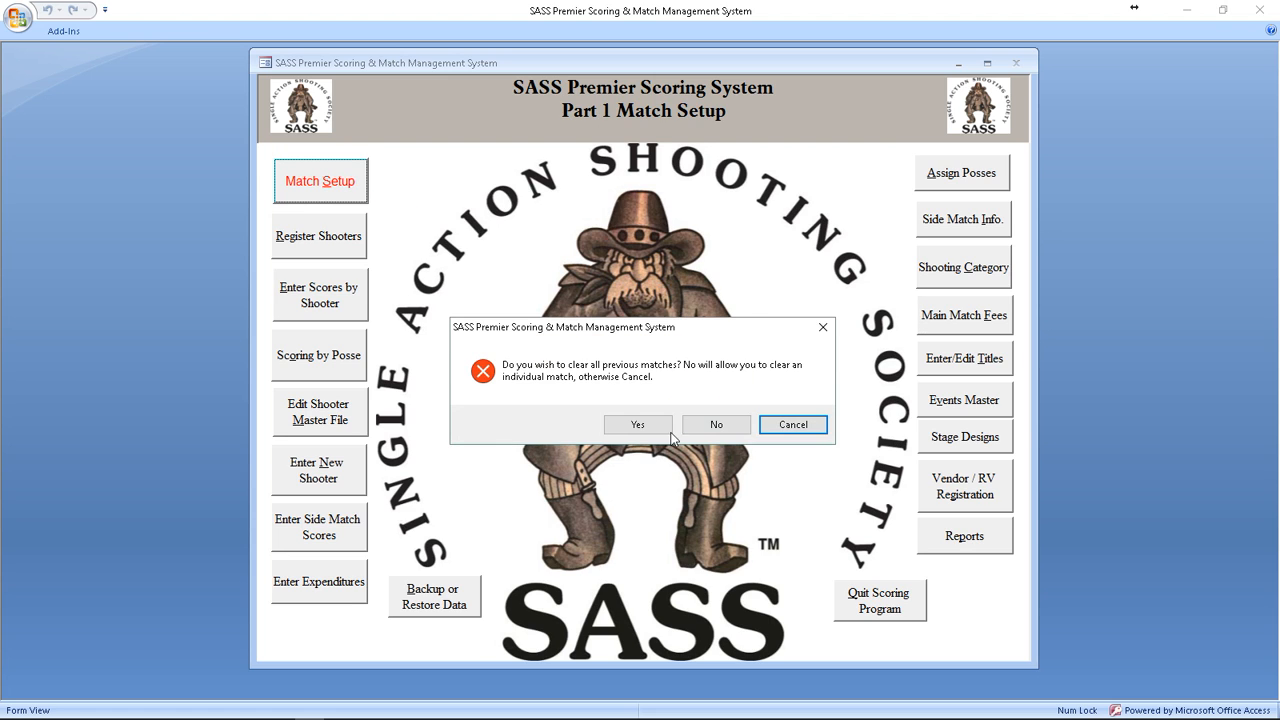
left_click(793, 428)
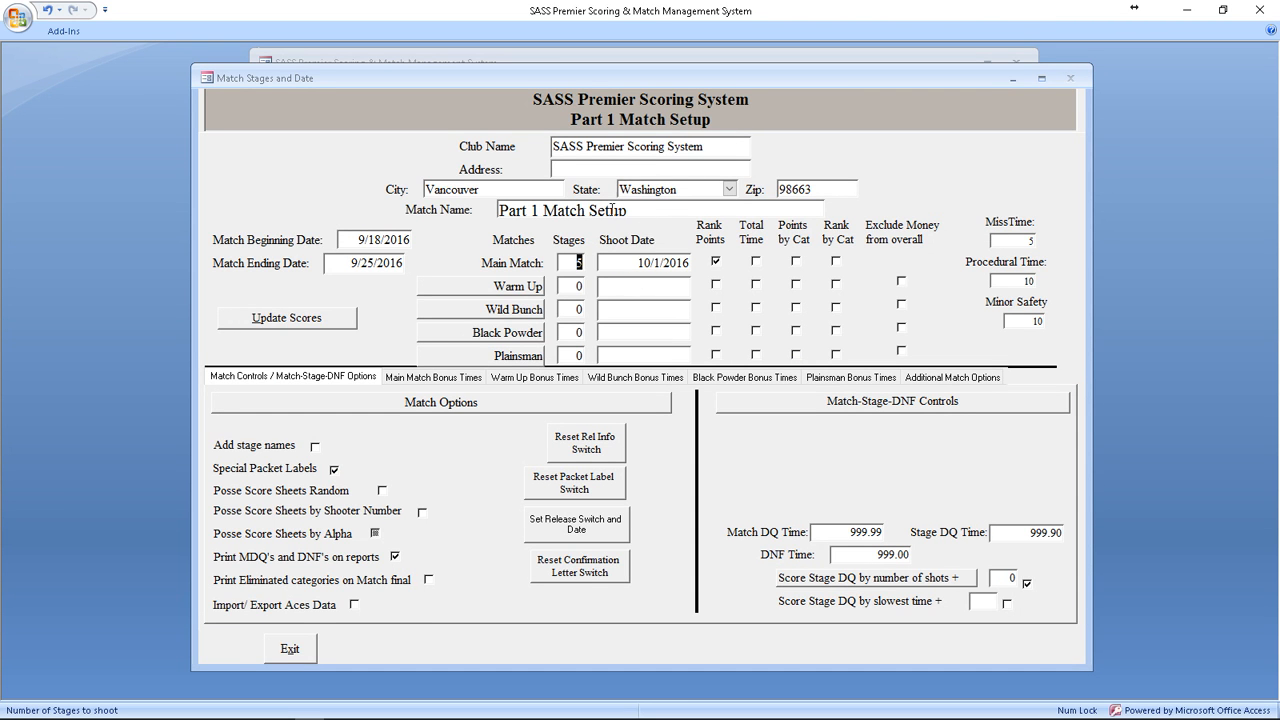
left_click_drag(643, 206, 484, 209)
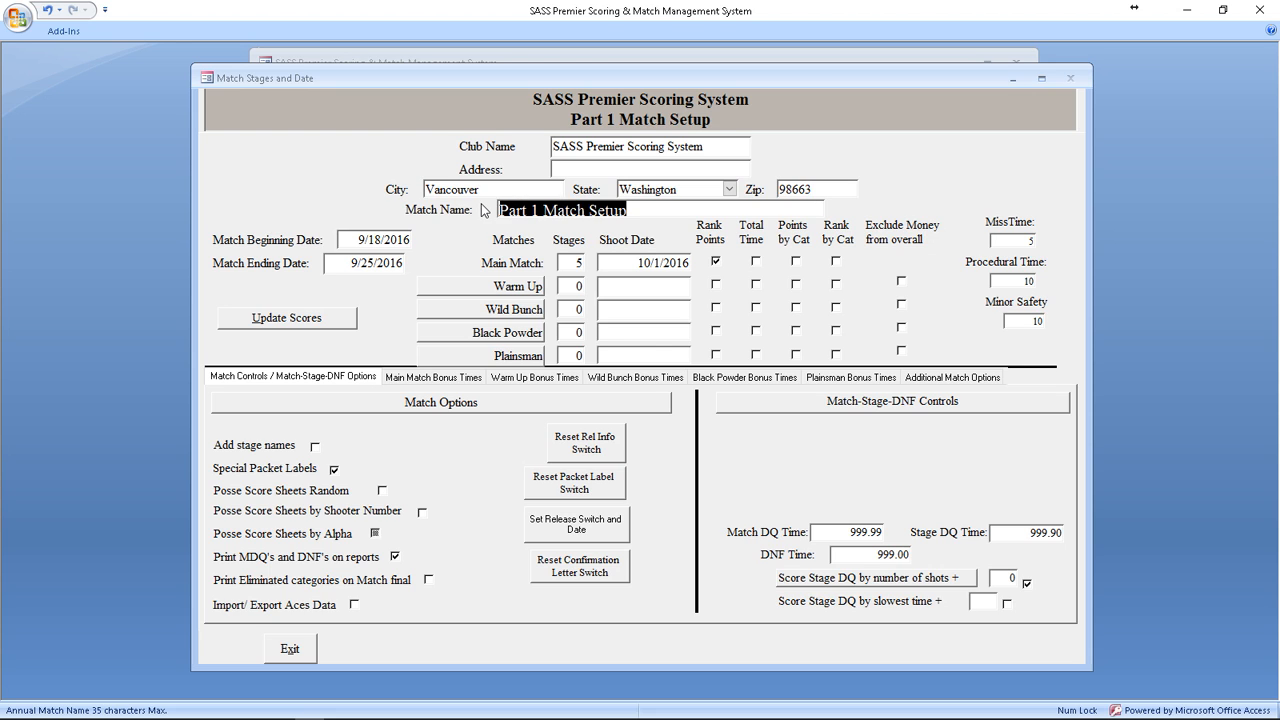
type("Monthl")
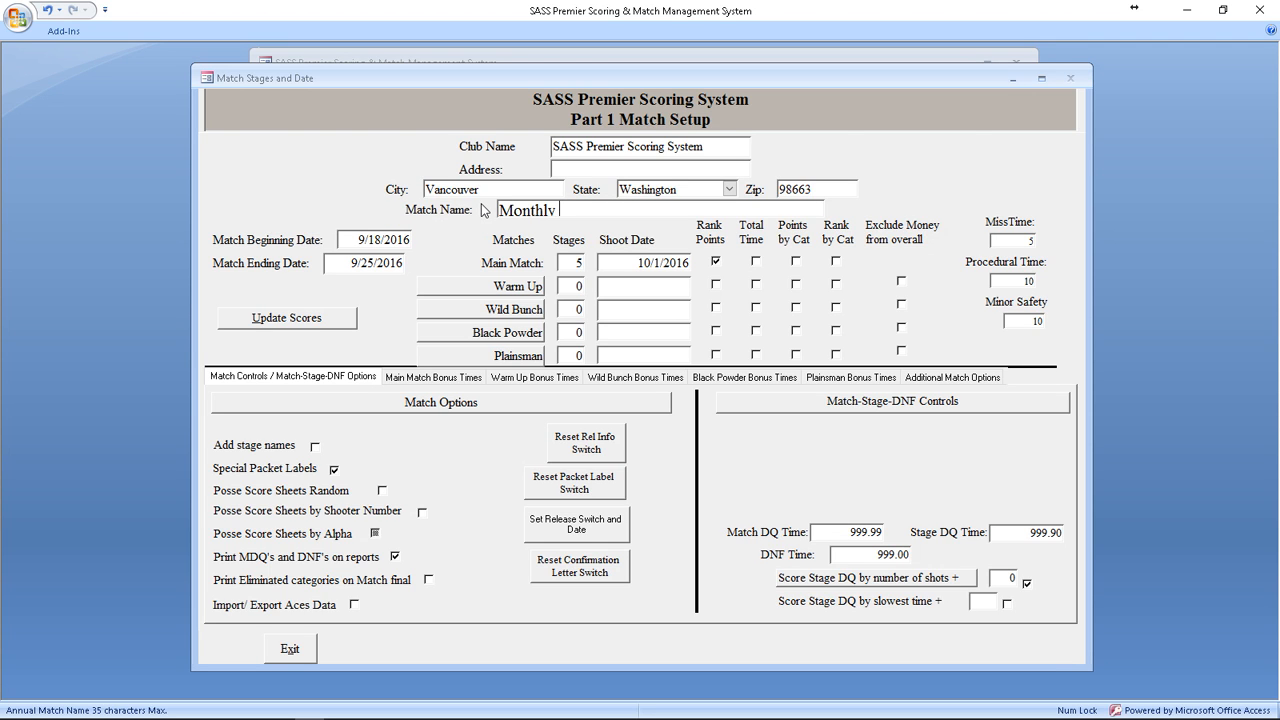
type("y ")
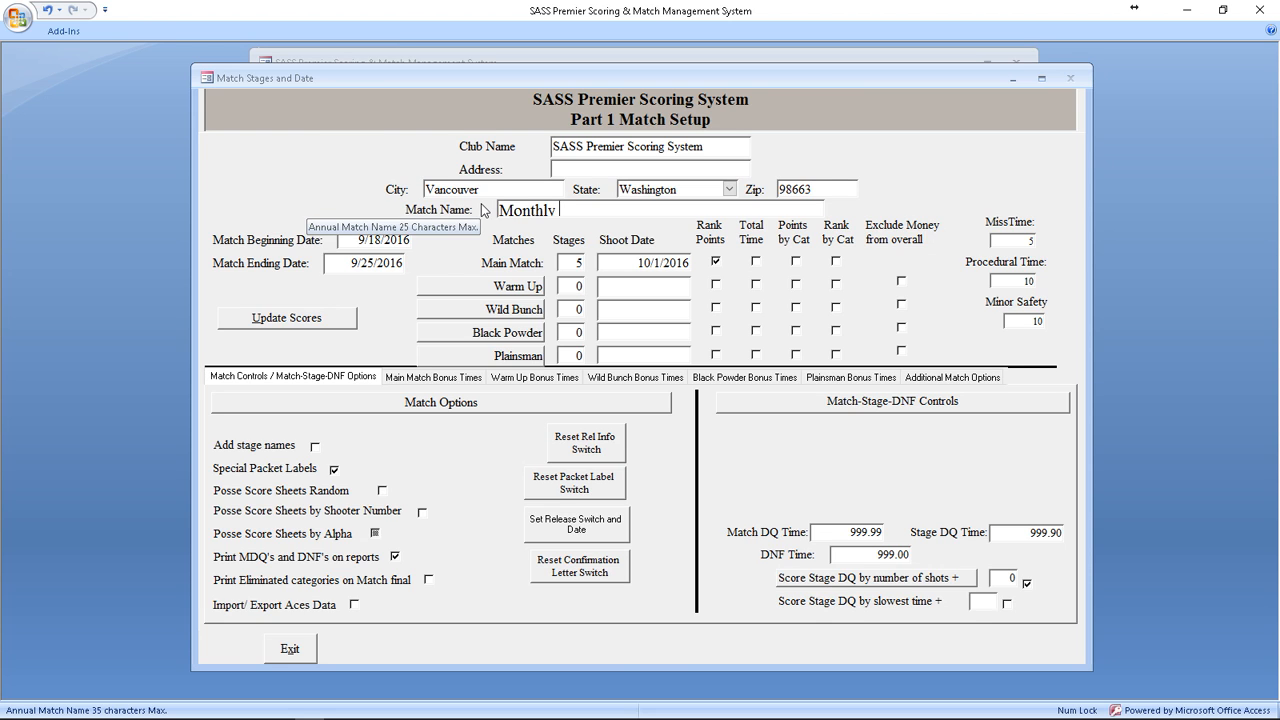
type("10/01/")
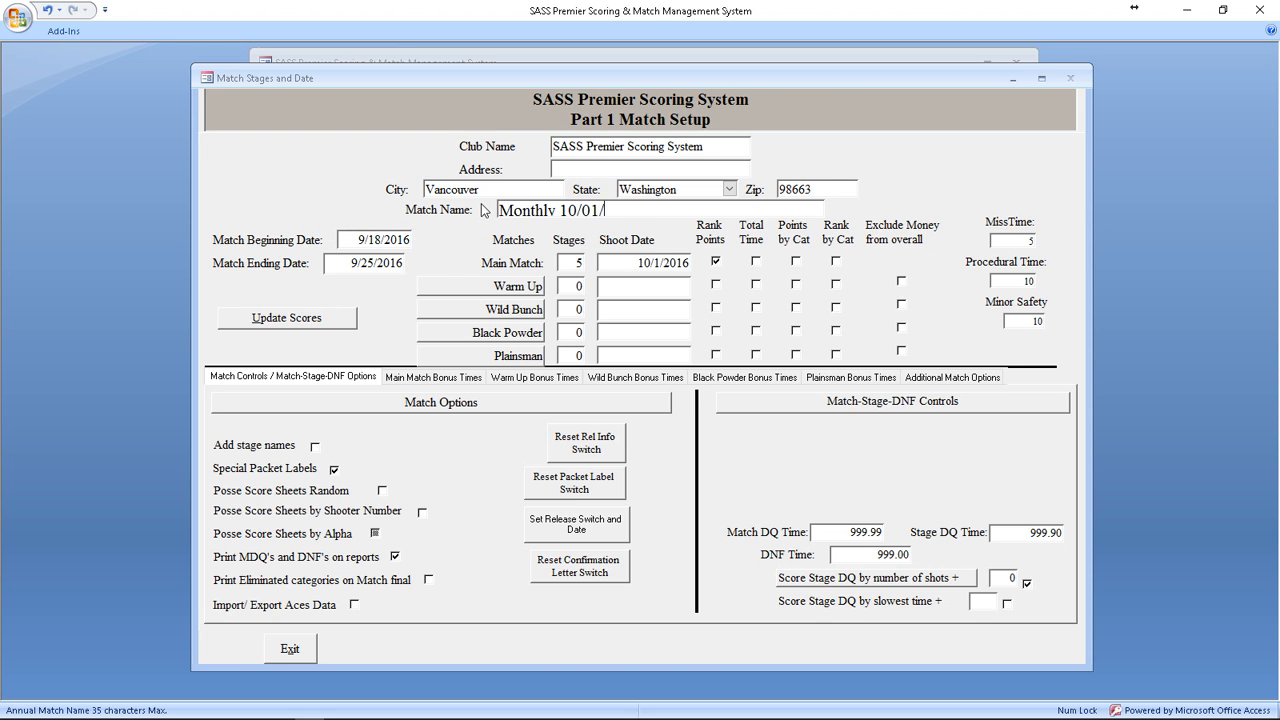
type("2016")
key("Tab")
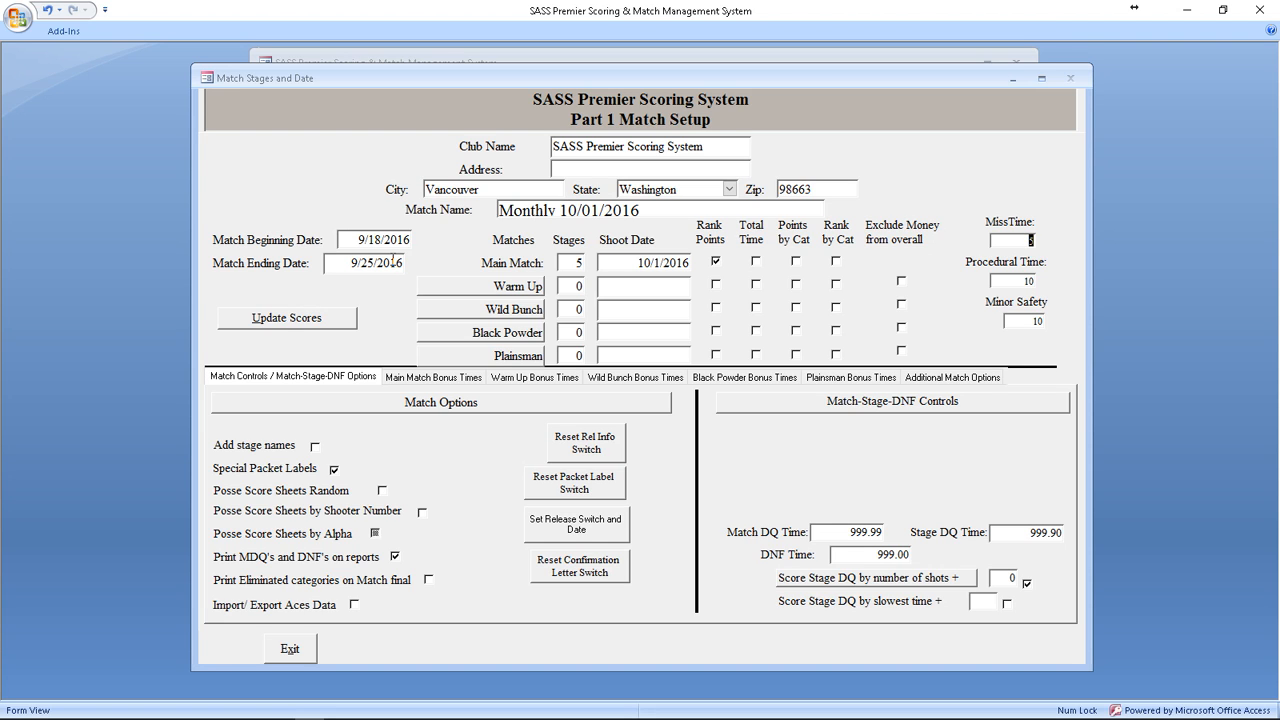
Step: Score the main match by total time and set the stage DQ by number of shots to add 20 seconds
left_click(756, 262)
double_click(1003, 578)
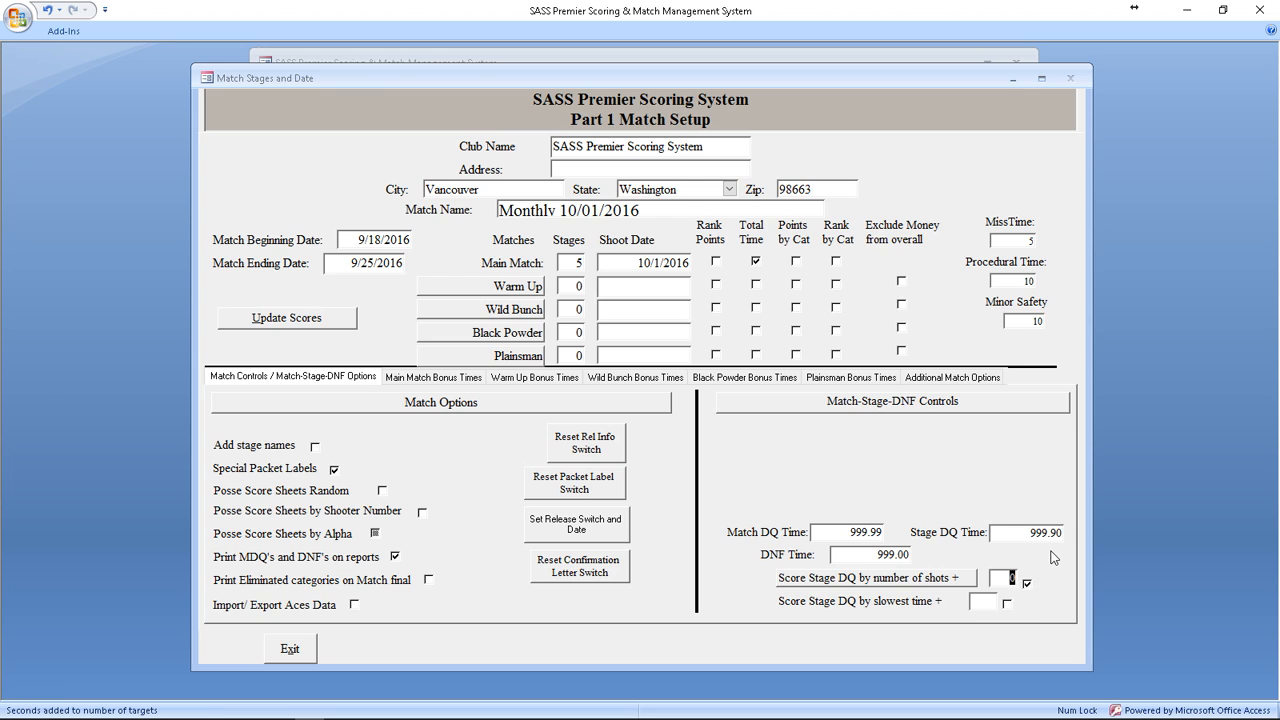
type("20")
key("Tab")
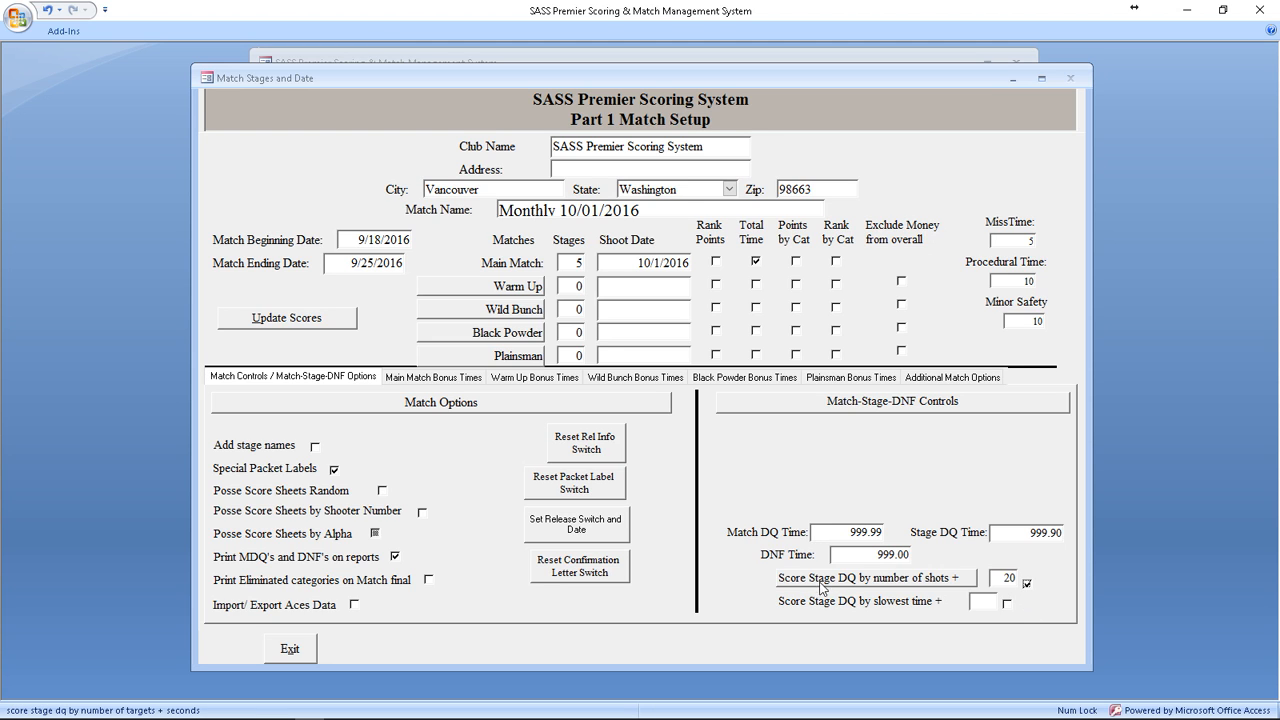
Step: Review the number of shots per stage used for stage DQ scoring, and leave the match setup
left_click(888, 580)
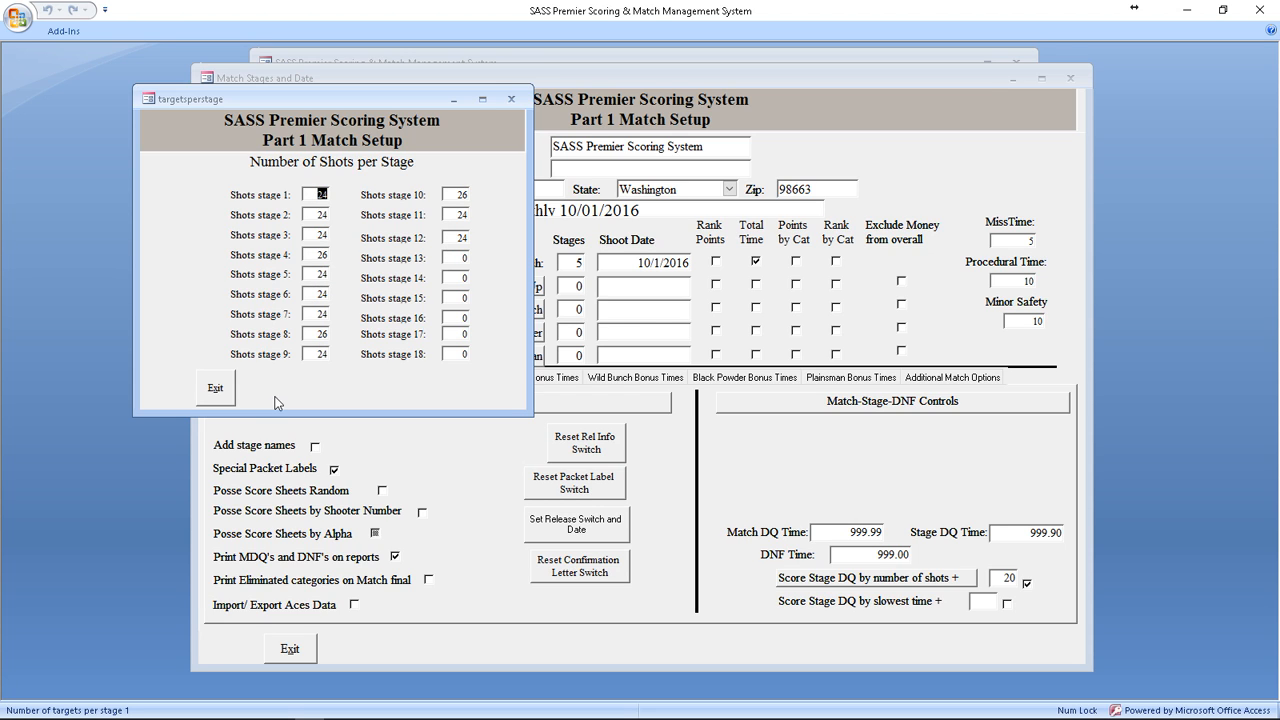
left_click(216, 389)
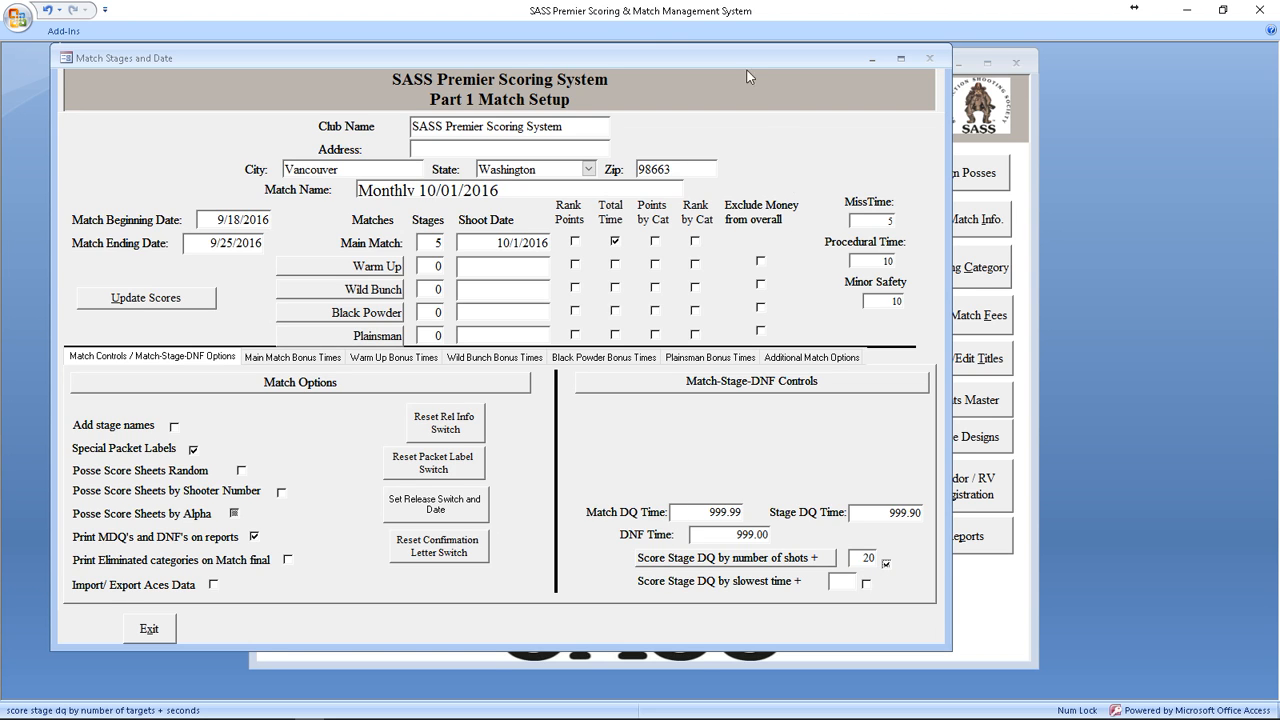
left_click_drag(495, 60, 551, 72)
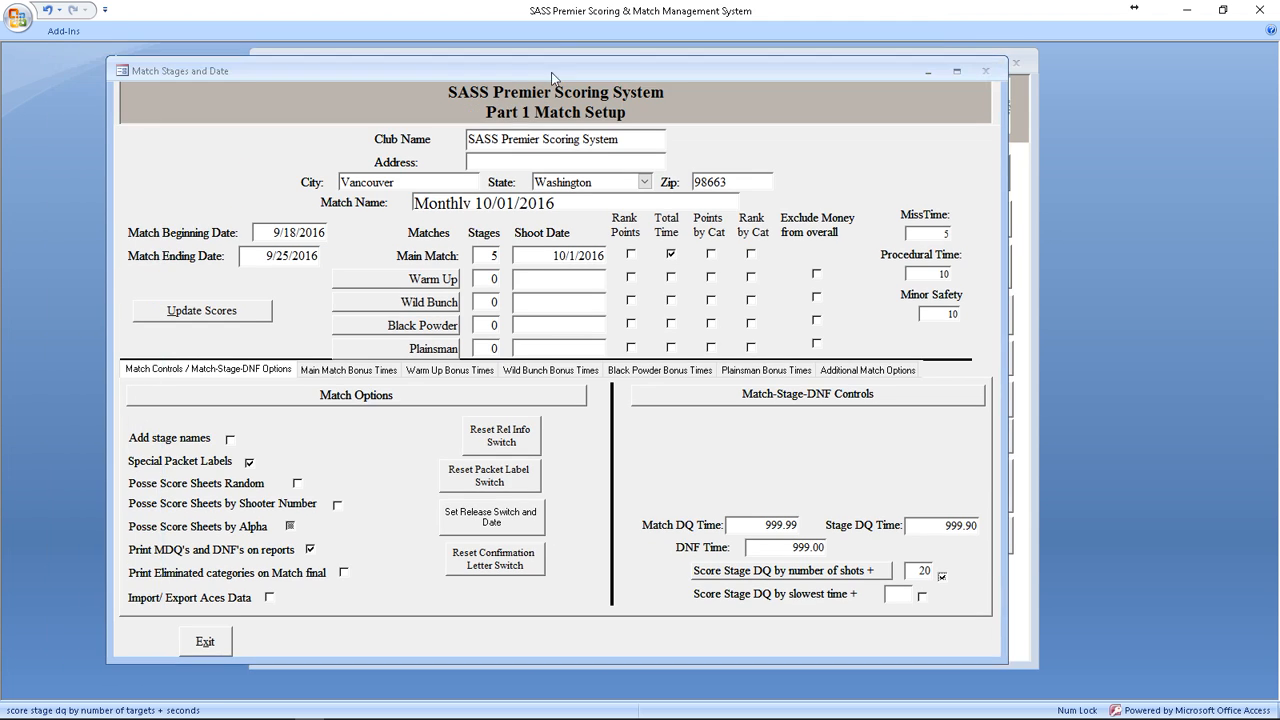
left_click(204, 645)
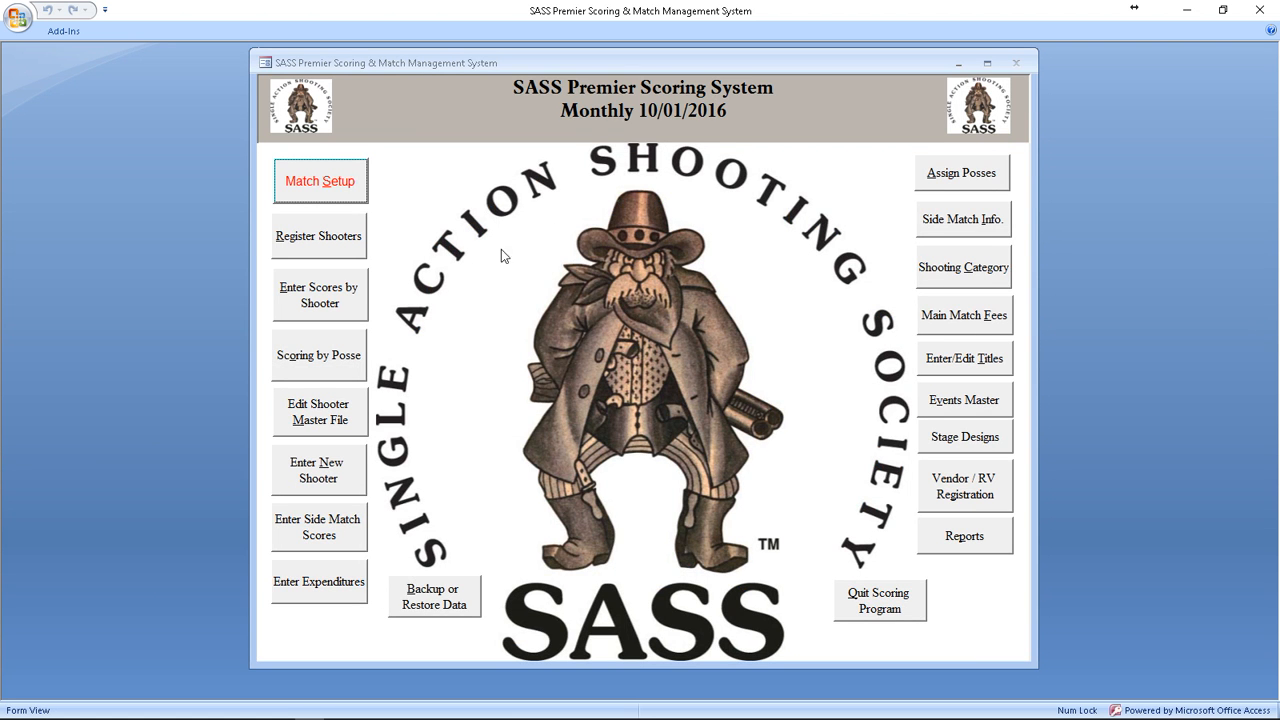
Step: Look up a shooter by SASS number in shooter registration to view the match information, and leave without registering
left_click(313, 244)
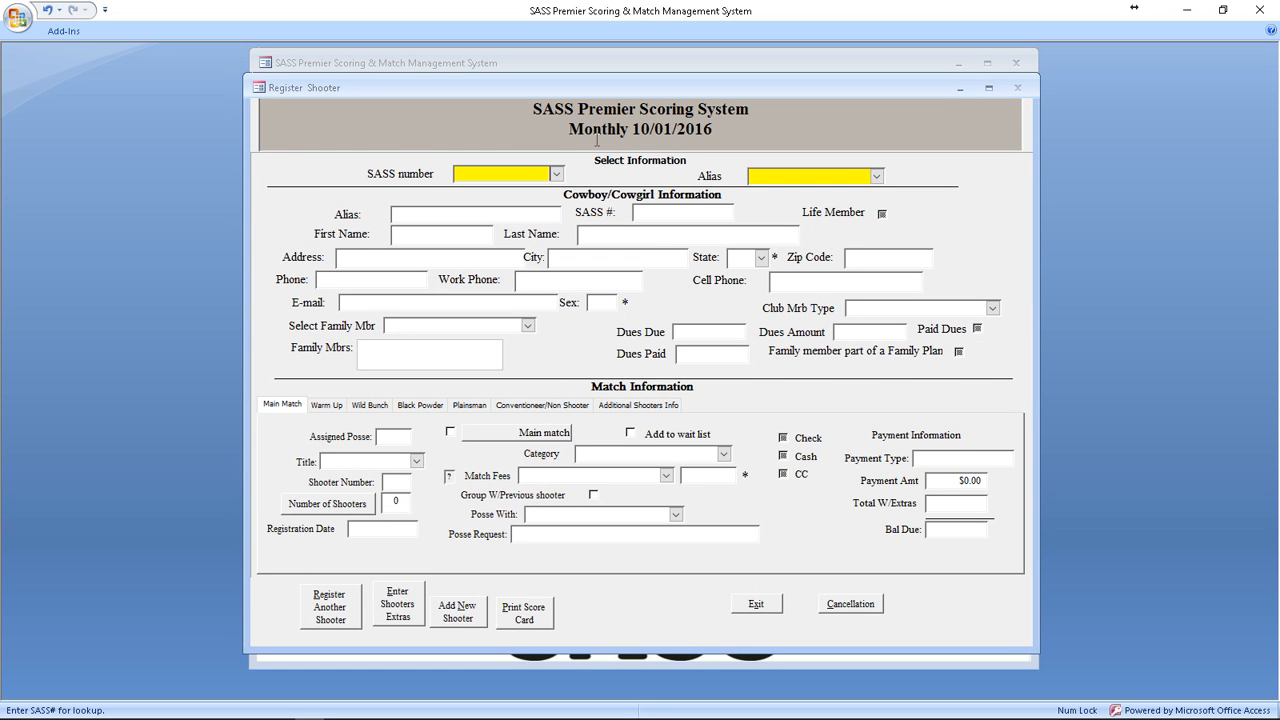
left_click(557, 174)
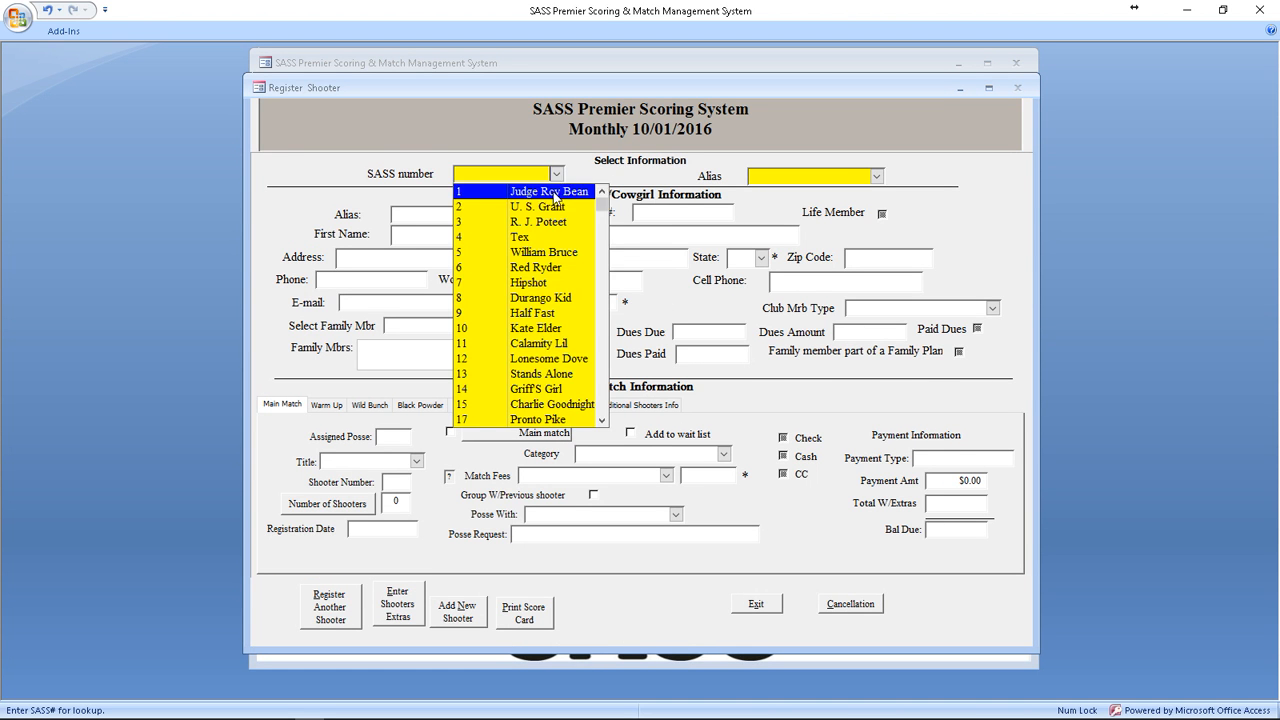
left_click(538, 242)
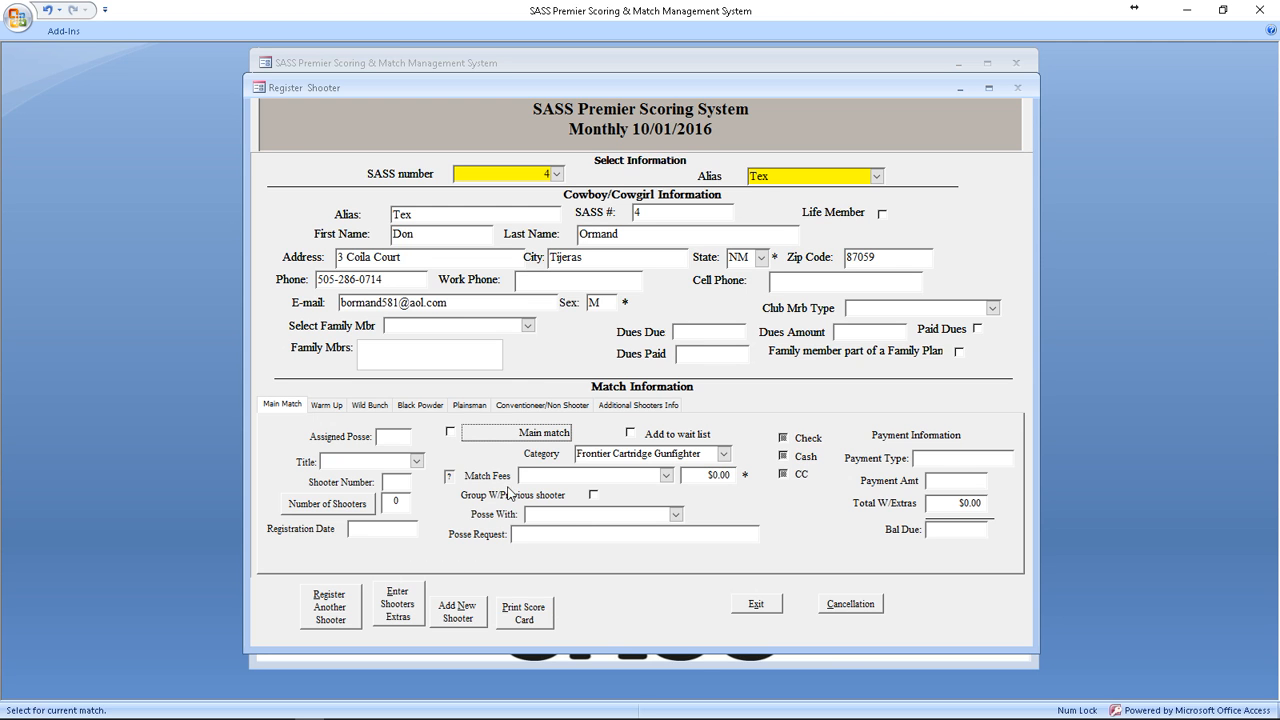
left_click(757, 604)
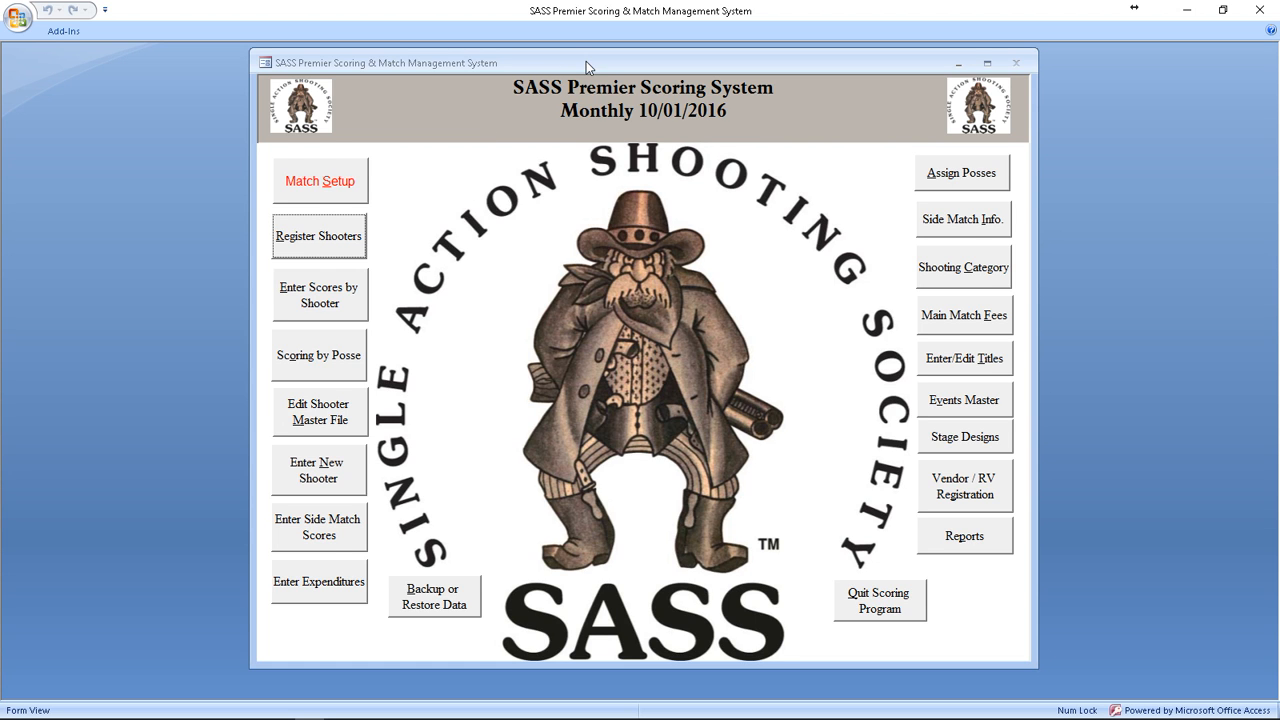
left_click_drag(586, 61, 583, 56)
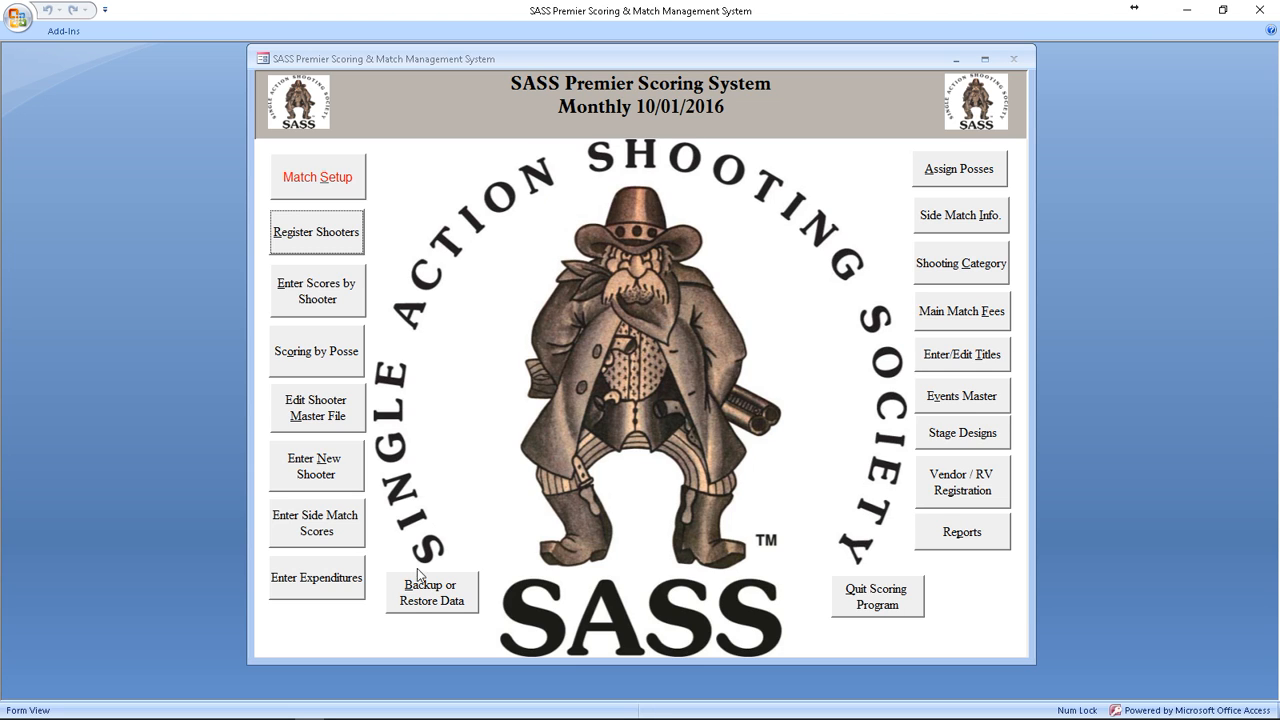
Step: Restore the data from the Part 1 backup in the Test Tutorial folder, replacing the complete shooter master
left_click(432, 598)
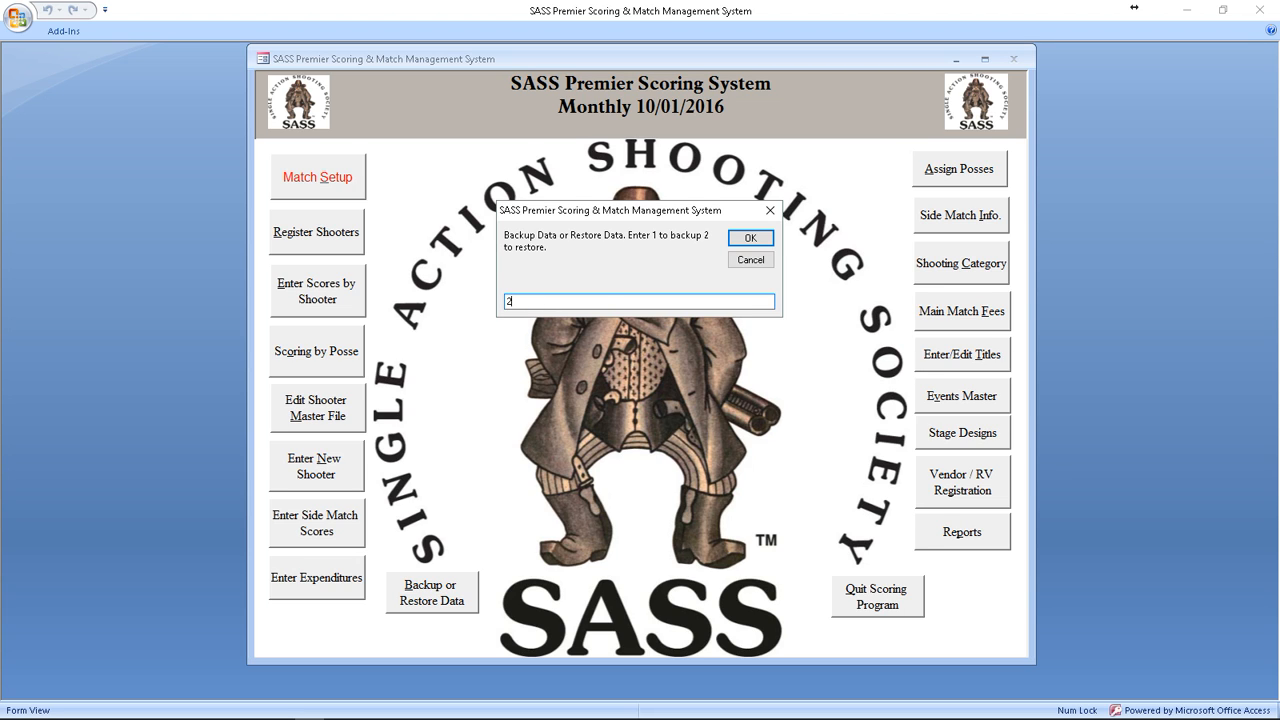
left_click(742, 240)
left_click(651, 416)
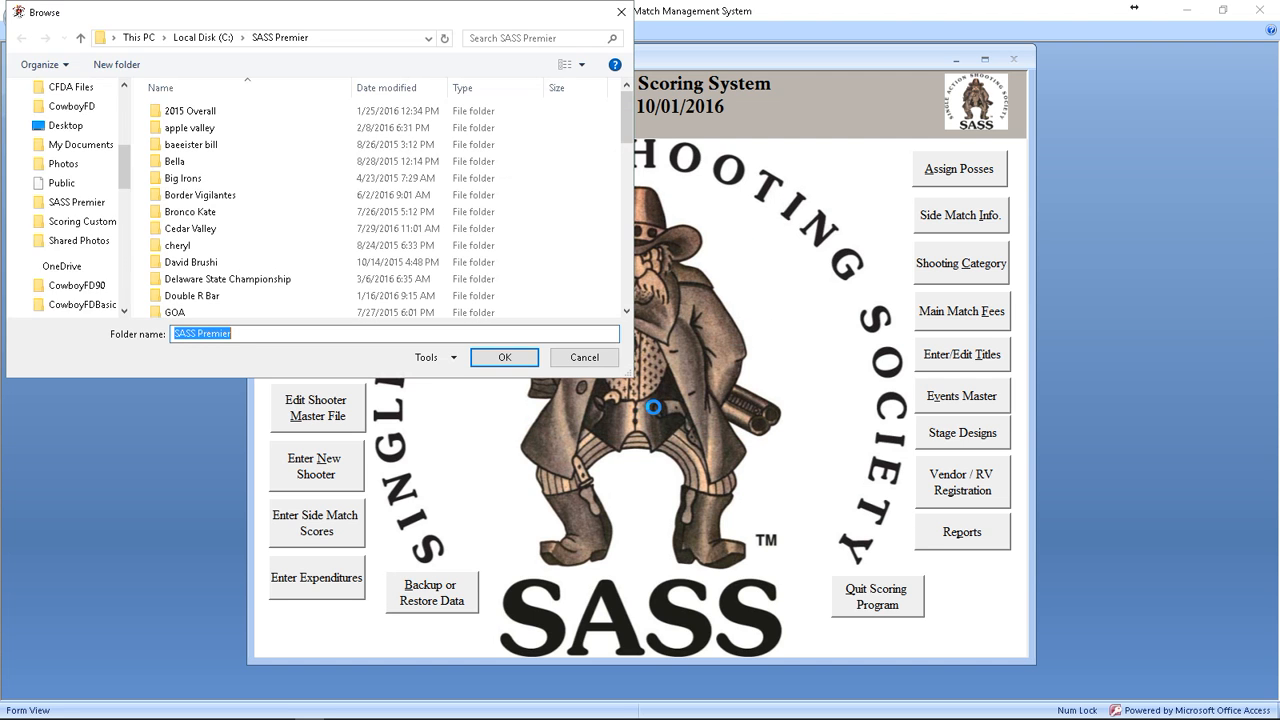
scroll(203, 280, "down", 5)
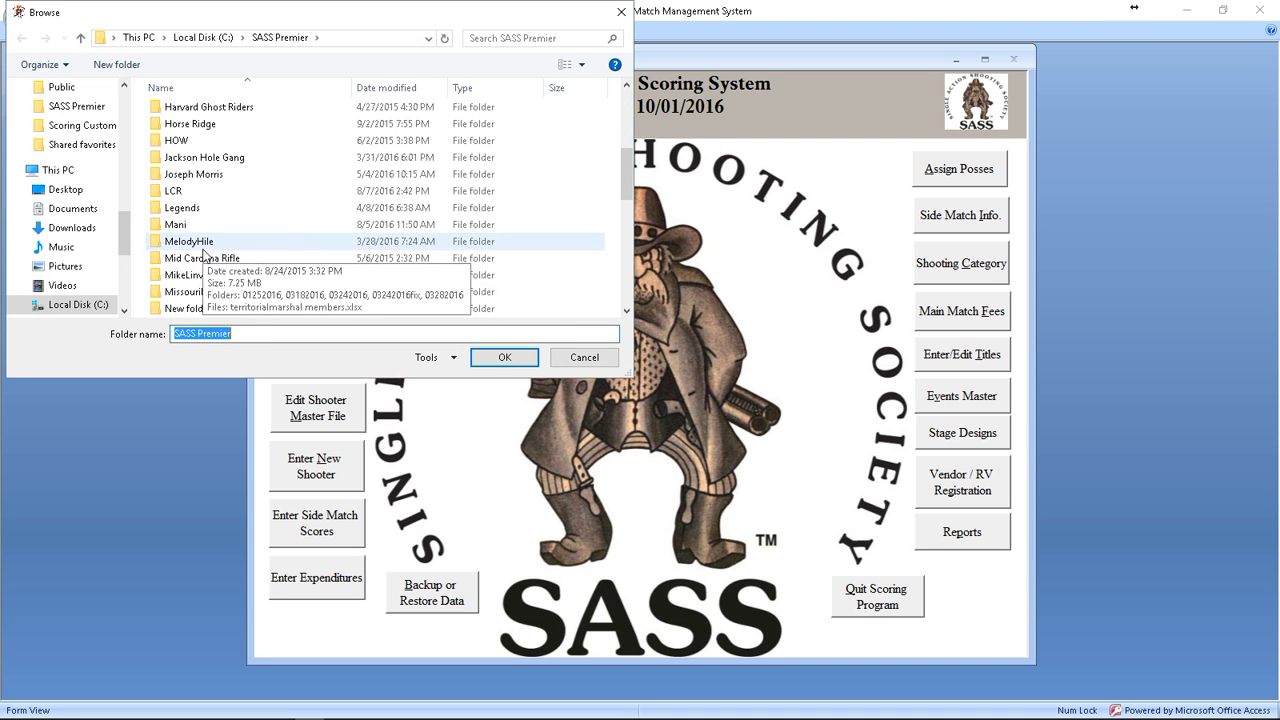
scroll(203, 255, "down", 6)
left_click(203, 225)
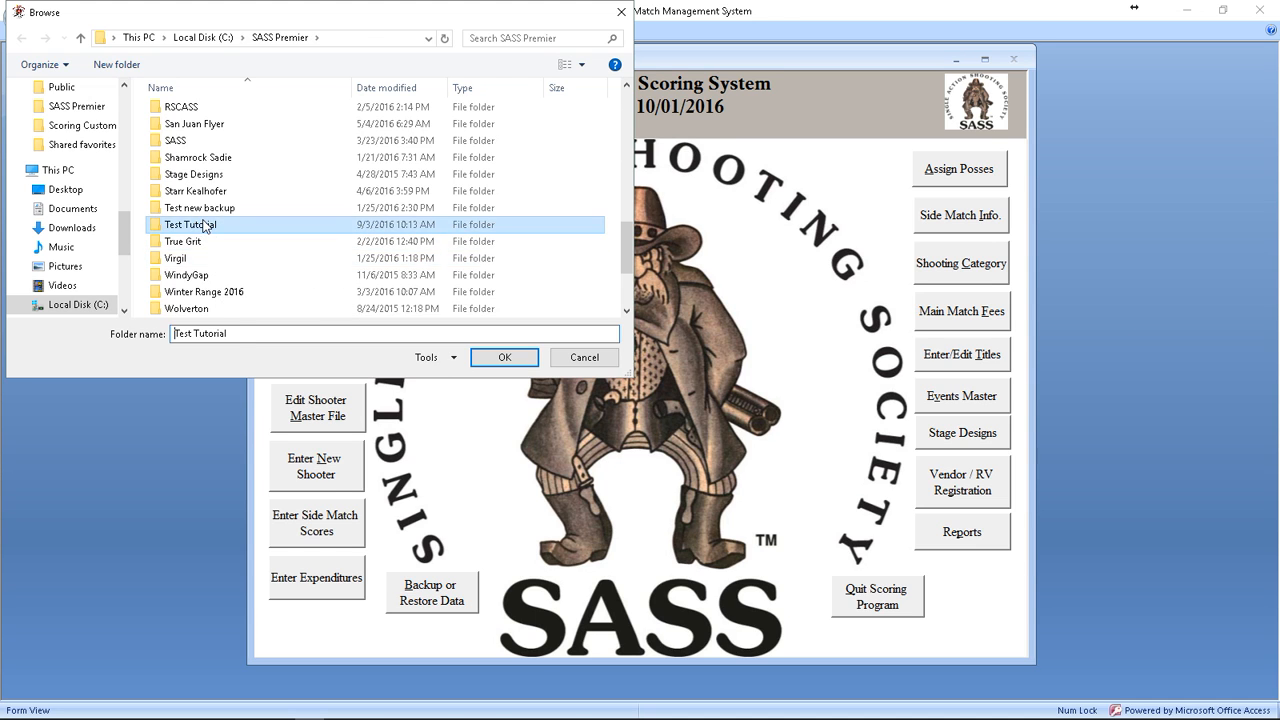
double_click(203, 225)
left_click(170, 111)
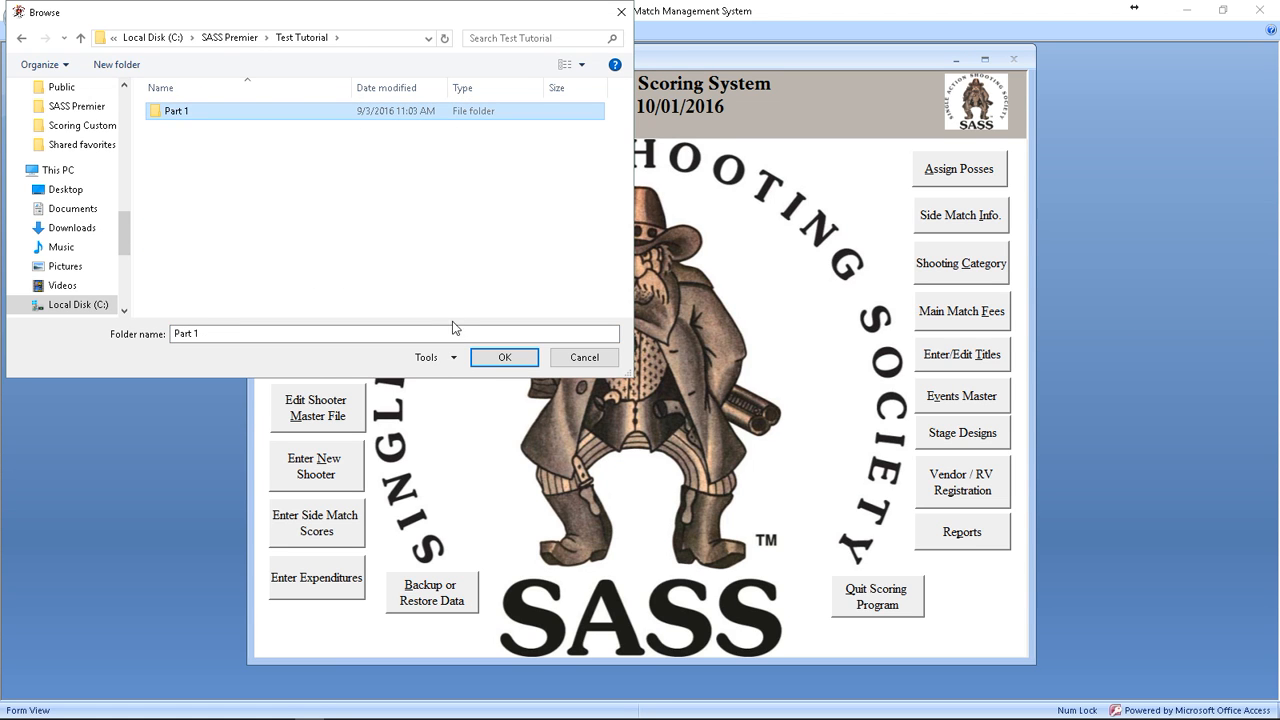
left_click(497, 357)
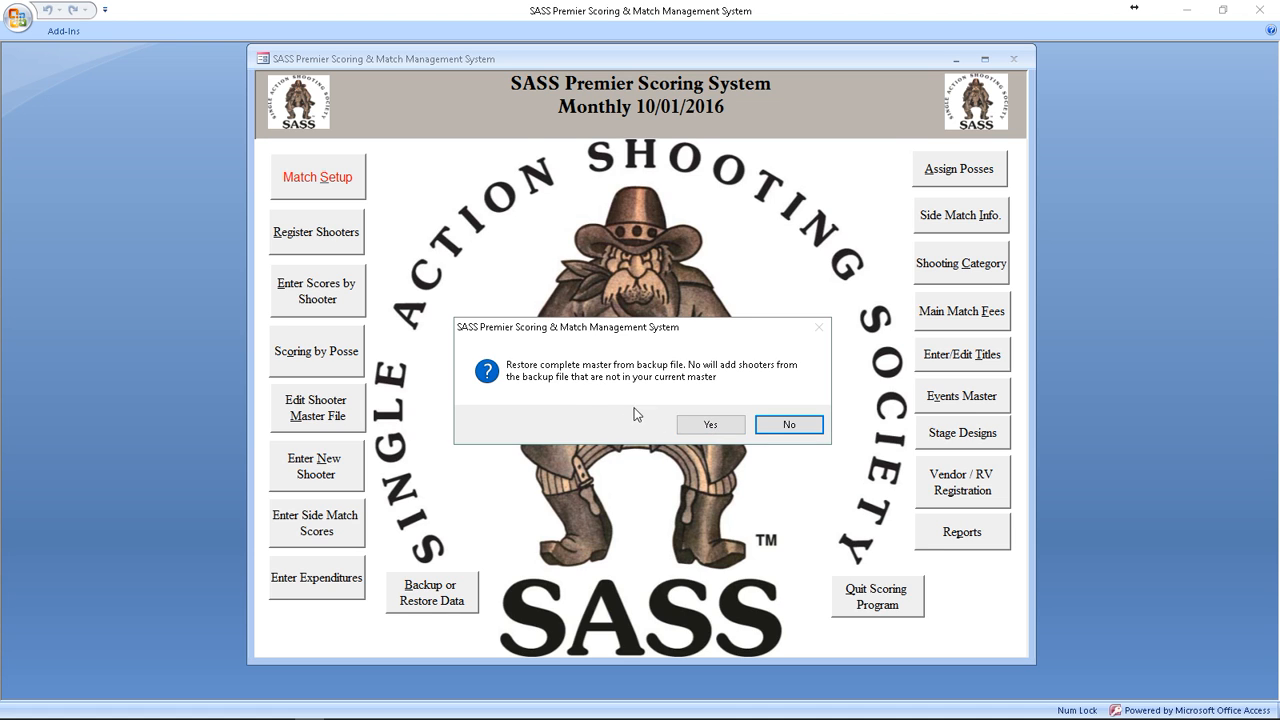
left_click(712, 424)
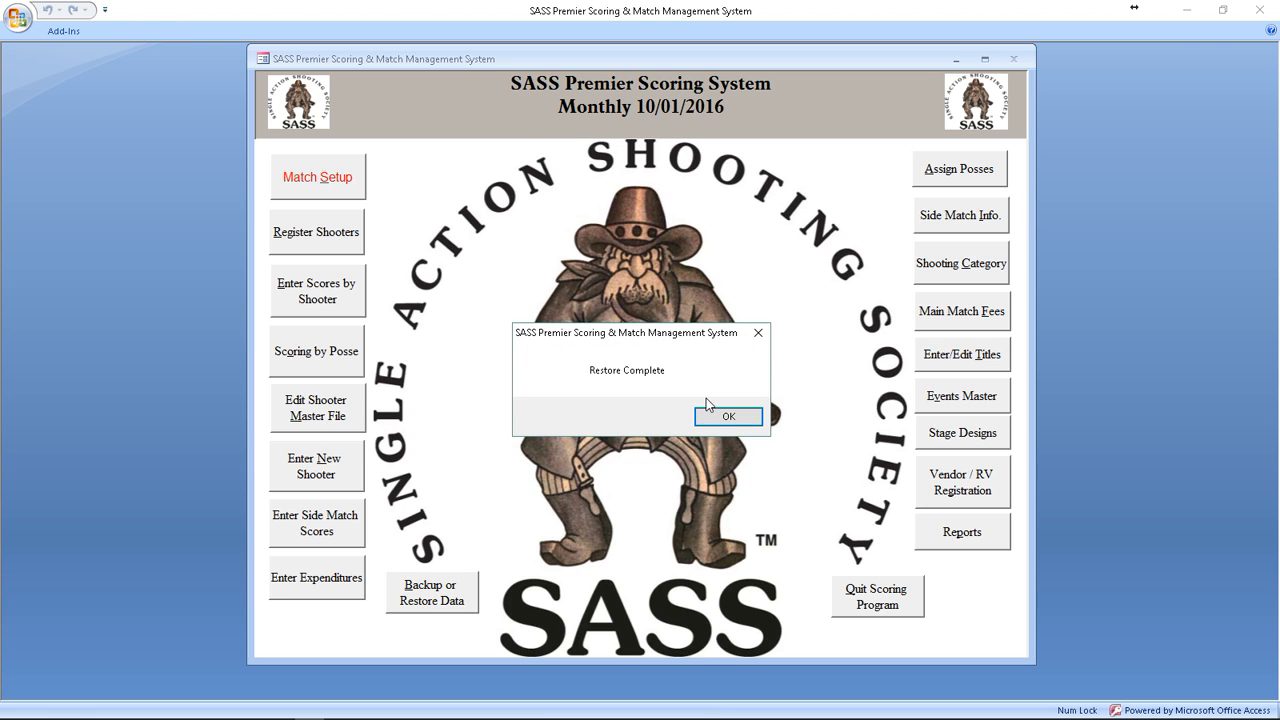
left_click(752, 416)
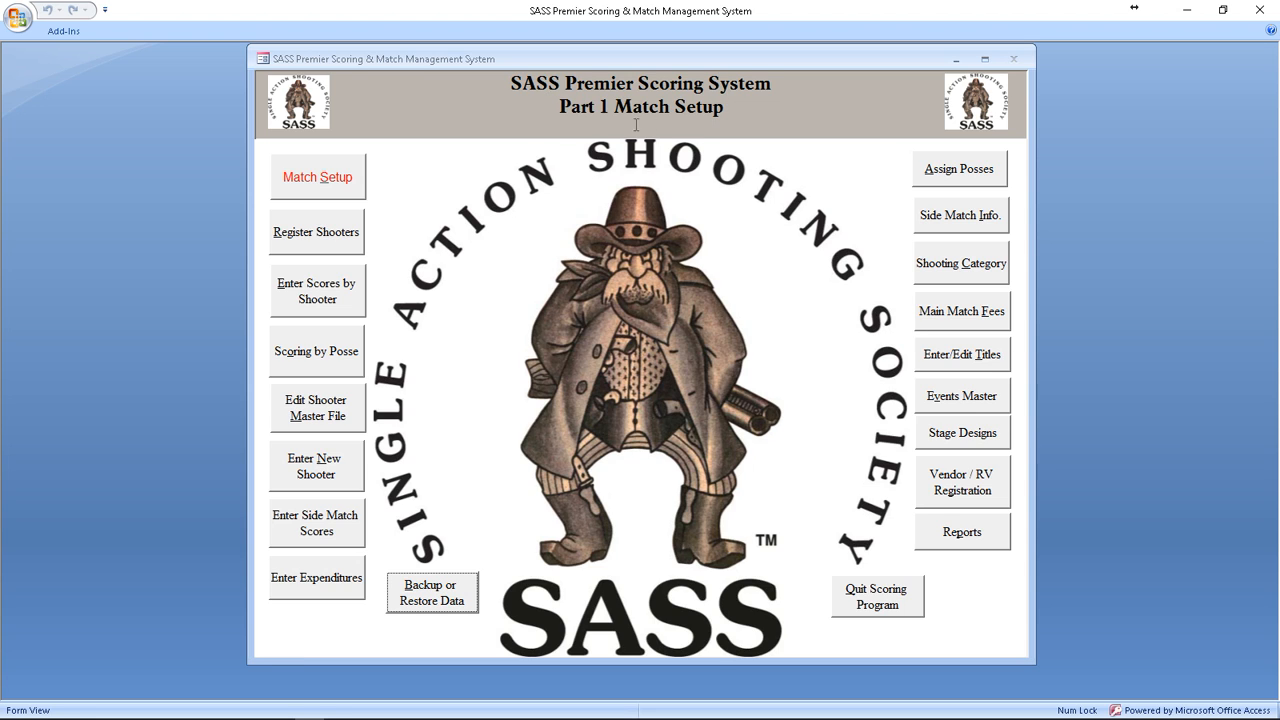
Step: Open the match setup without clearing any matches, check the restored stages, dates and scoring options, and leave it
left_click(357, 181)
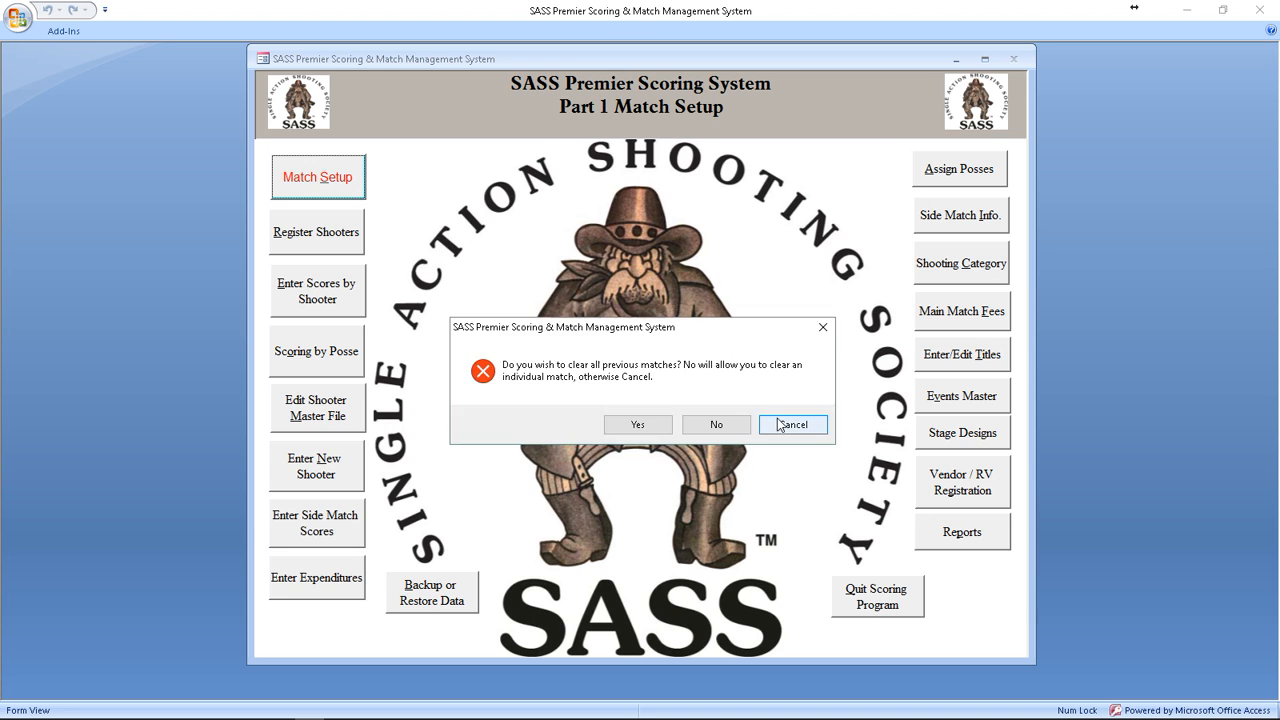
left_click(781, 425)
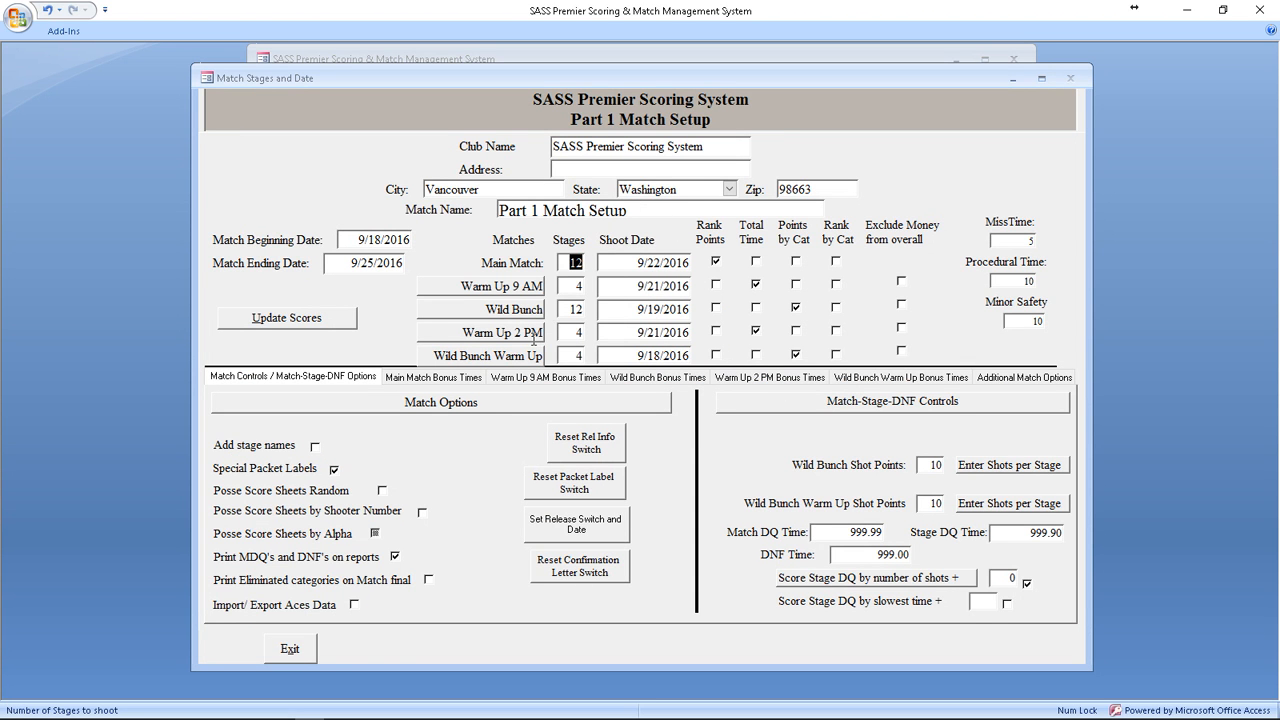
left_click(290, 650)
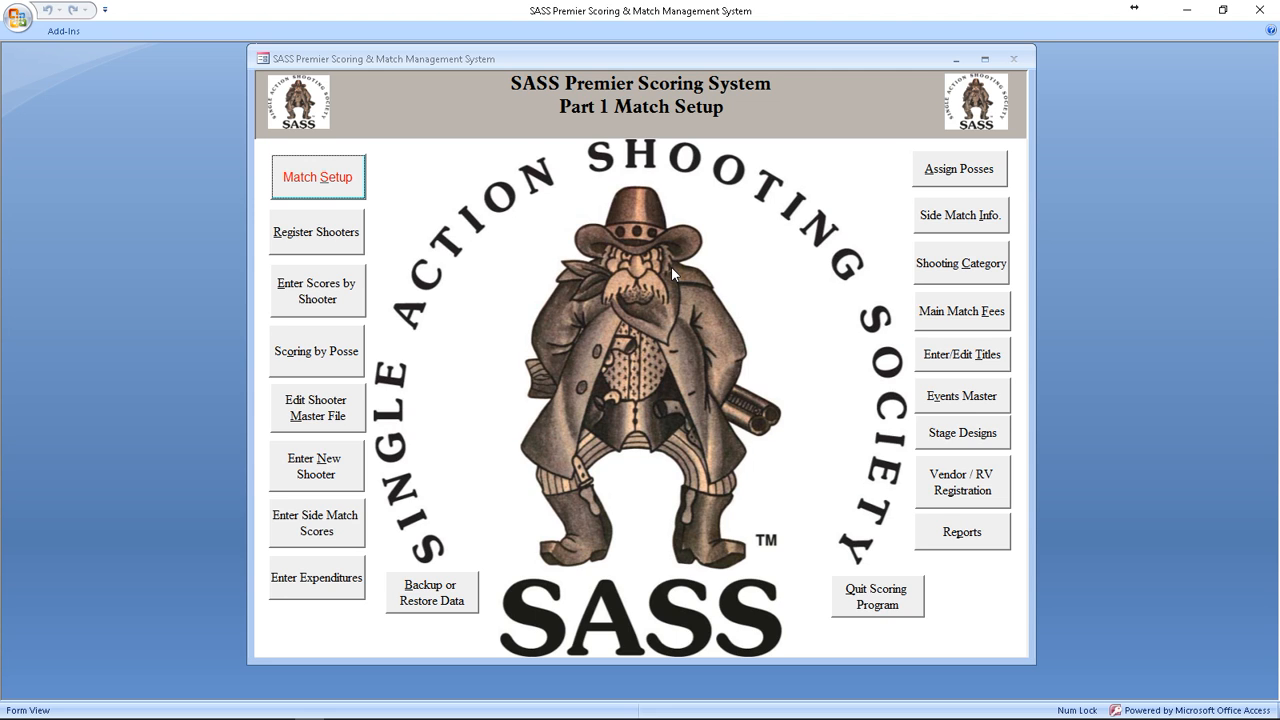
Step: Restore the backup from the Test Tutorial folder again, adding only shooters missing from the current master
left_click(443, 596)
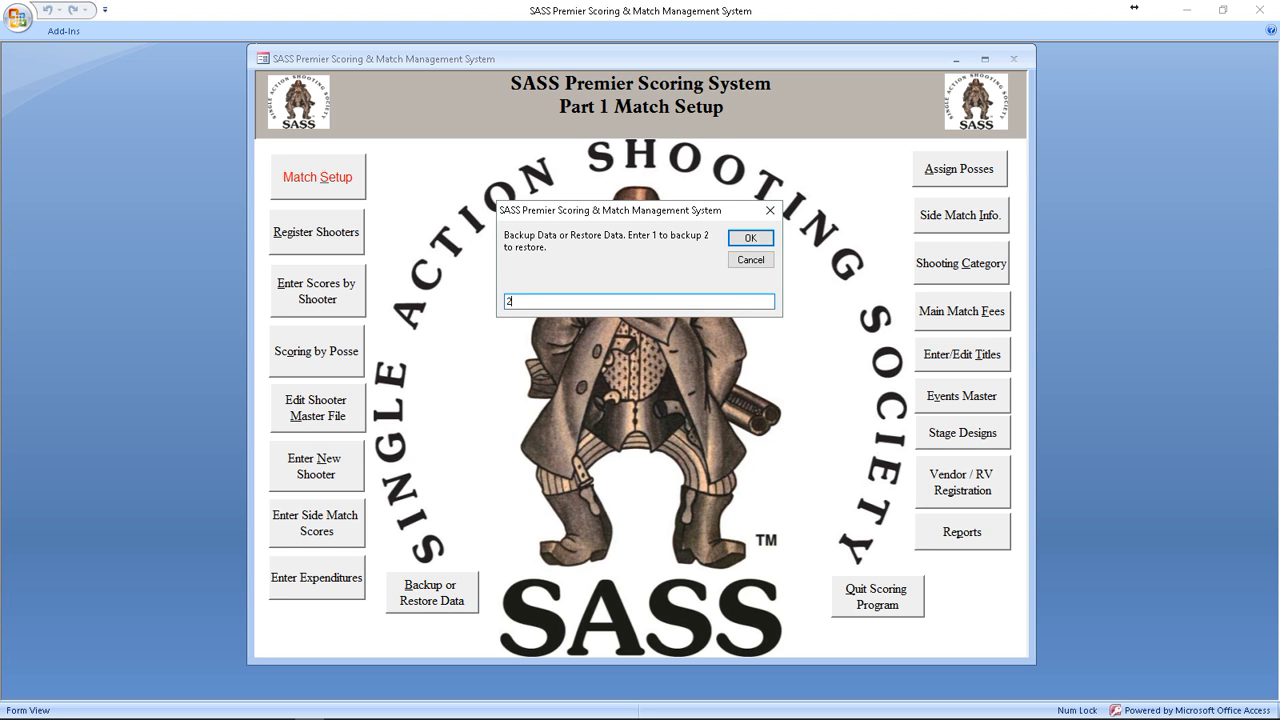
key("Return")
left_click(655, 415)
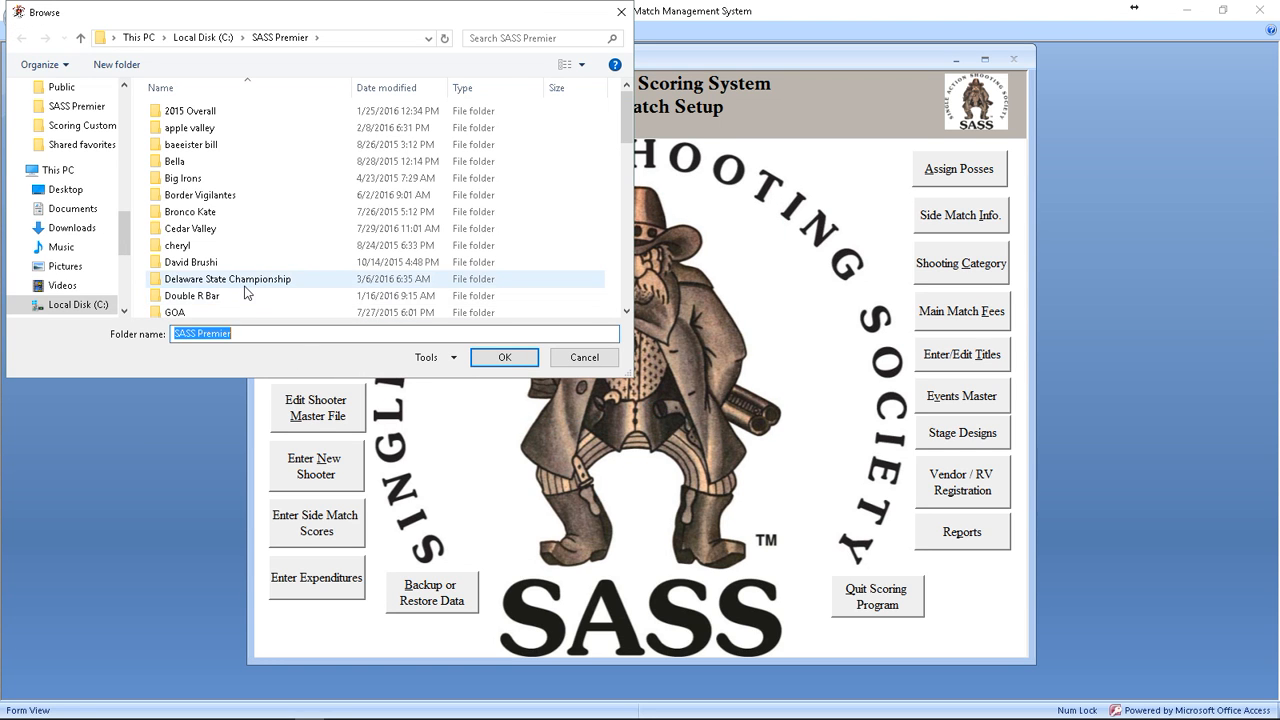
scroll(247, 290, "down", 12)
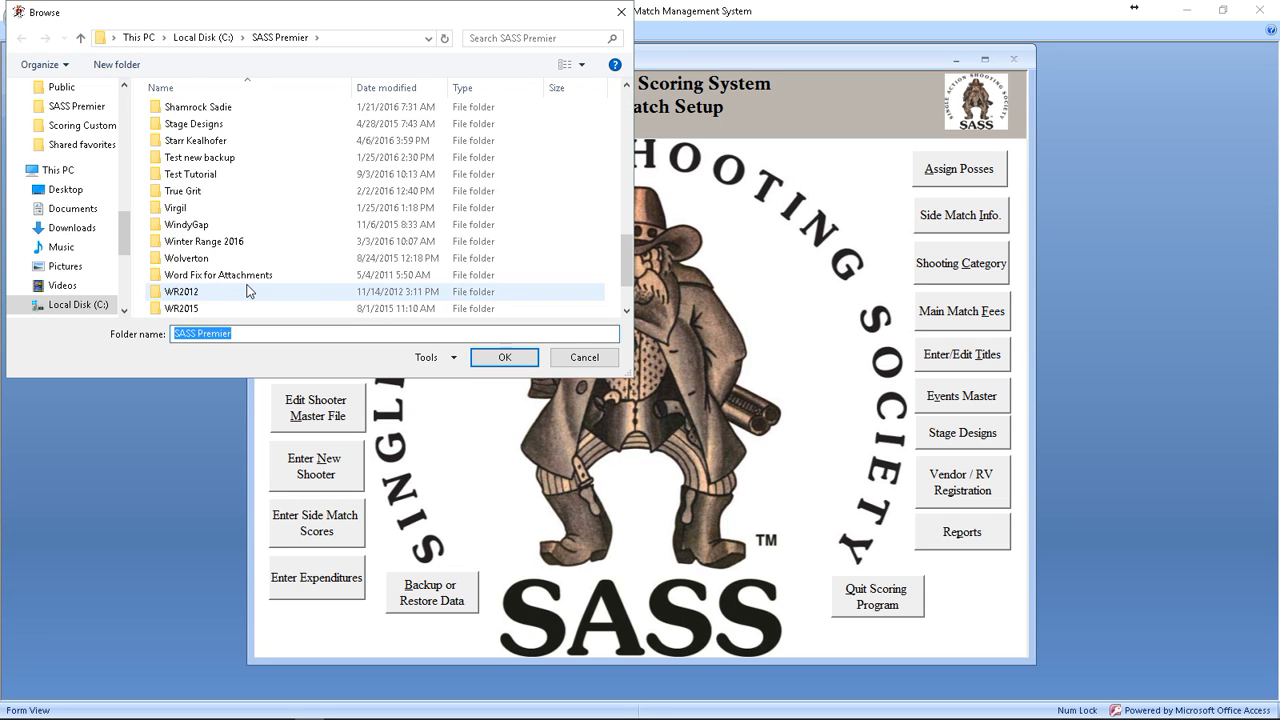
left_click(197, 176)
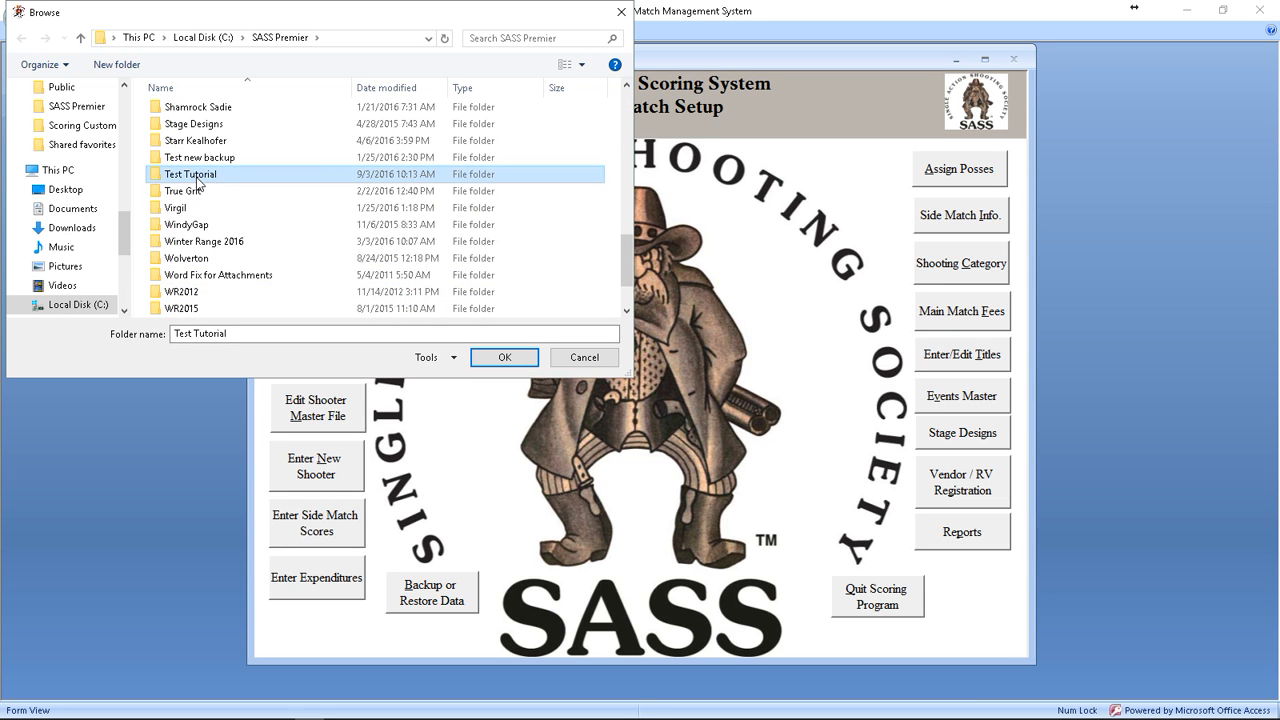
left_click(176, 178)
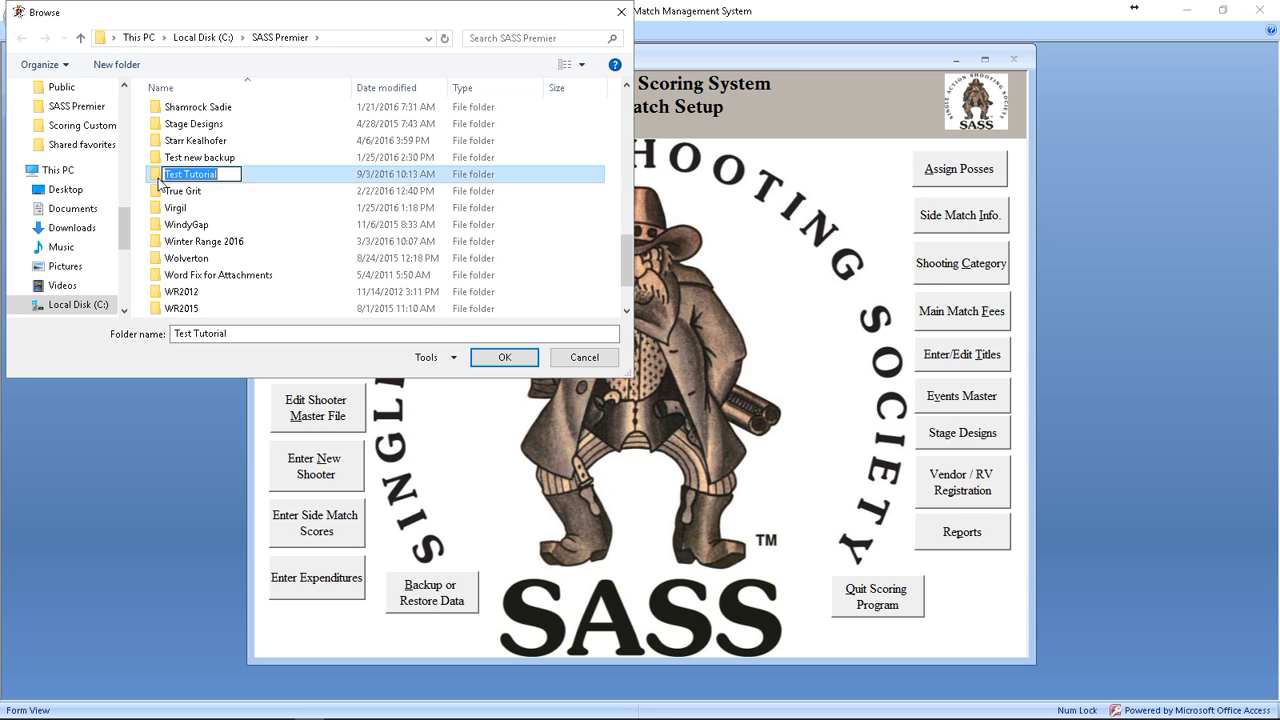
double_click(176, 178)
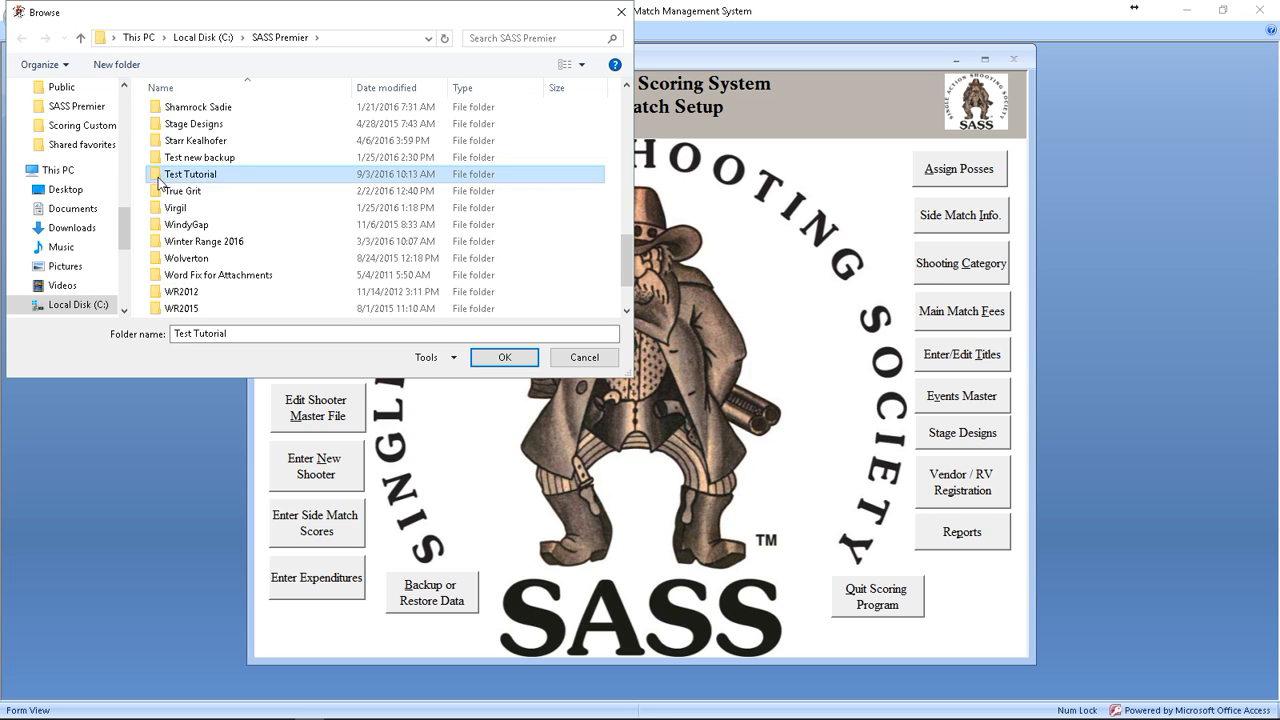
left_click(504, 360)
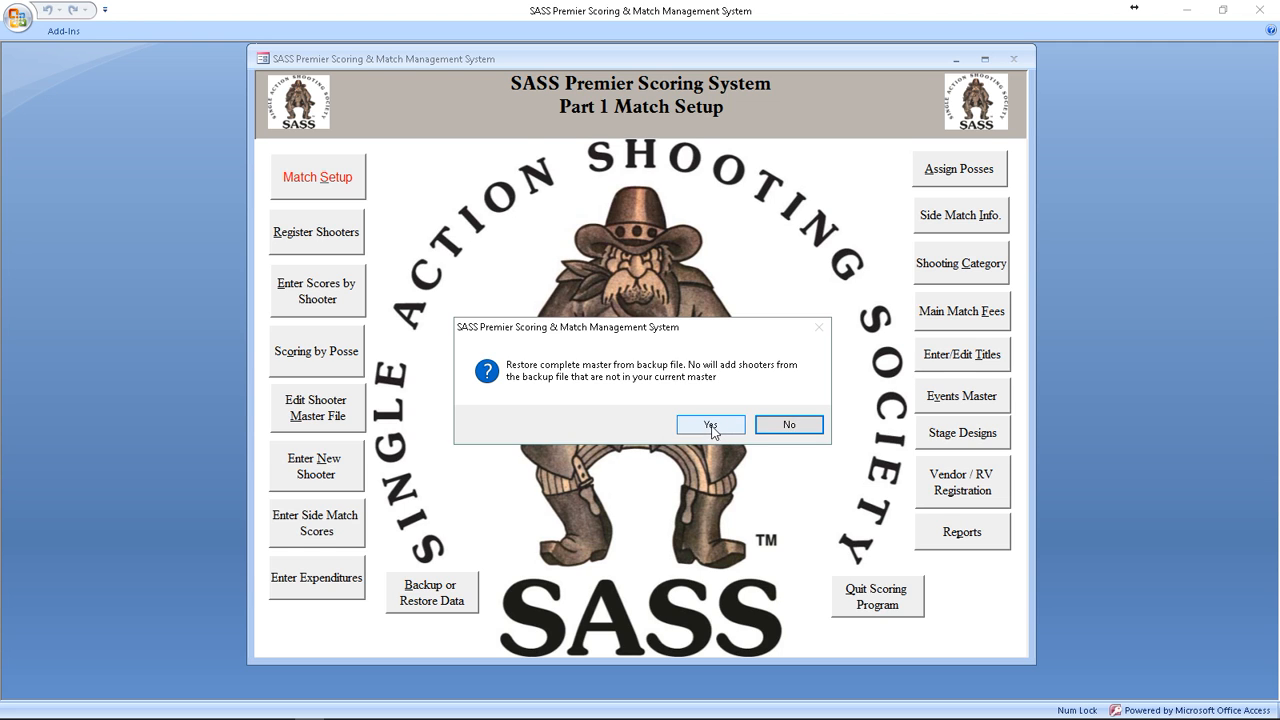
left_click(789, 426)
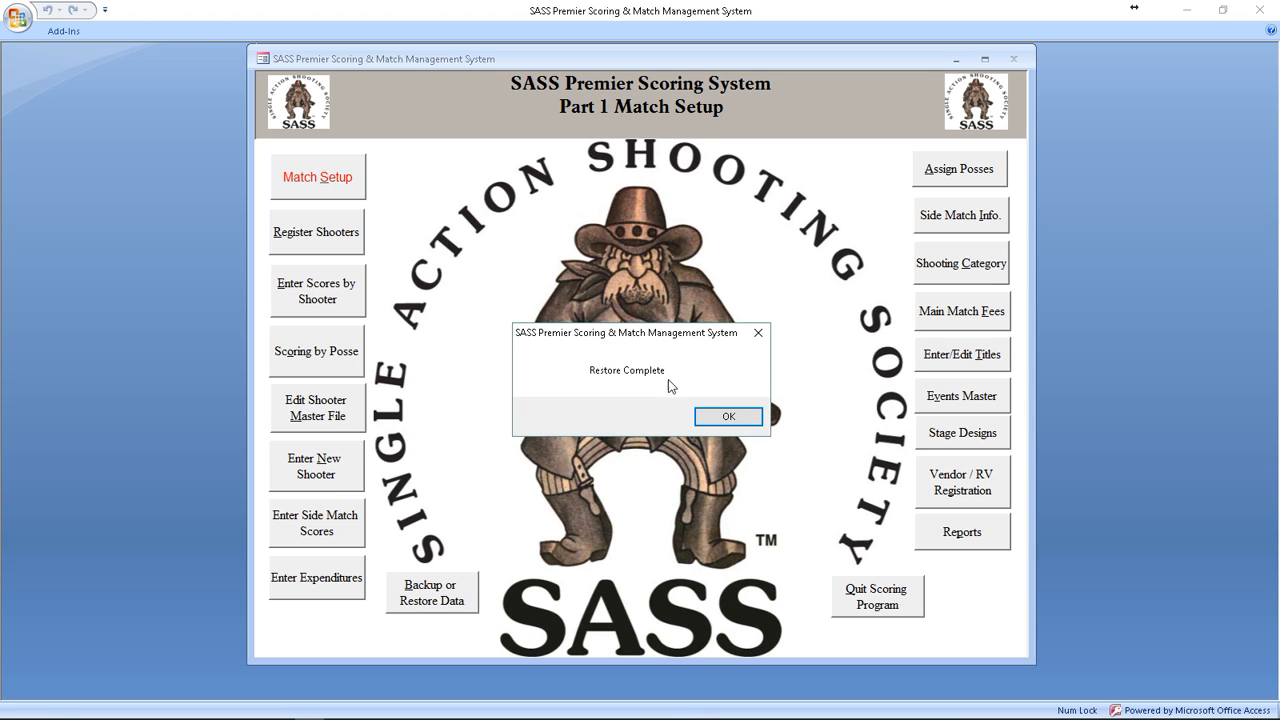
left_click(728, 417)
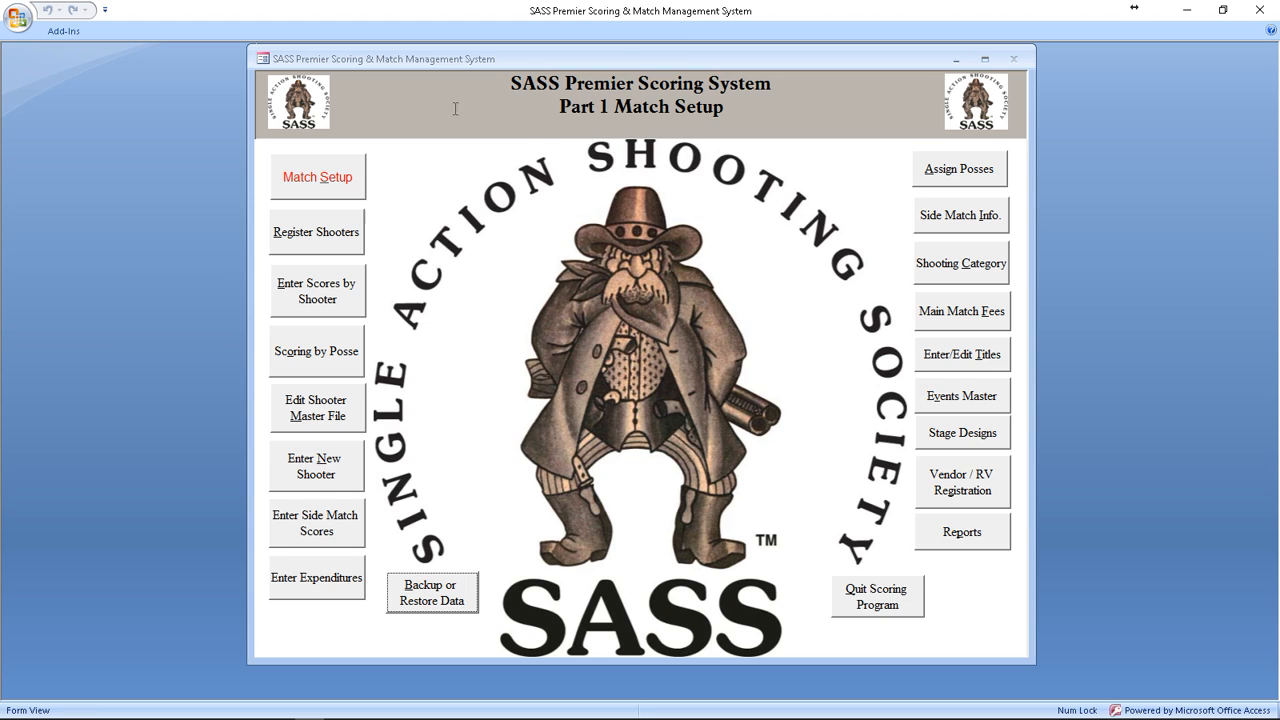